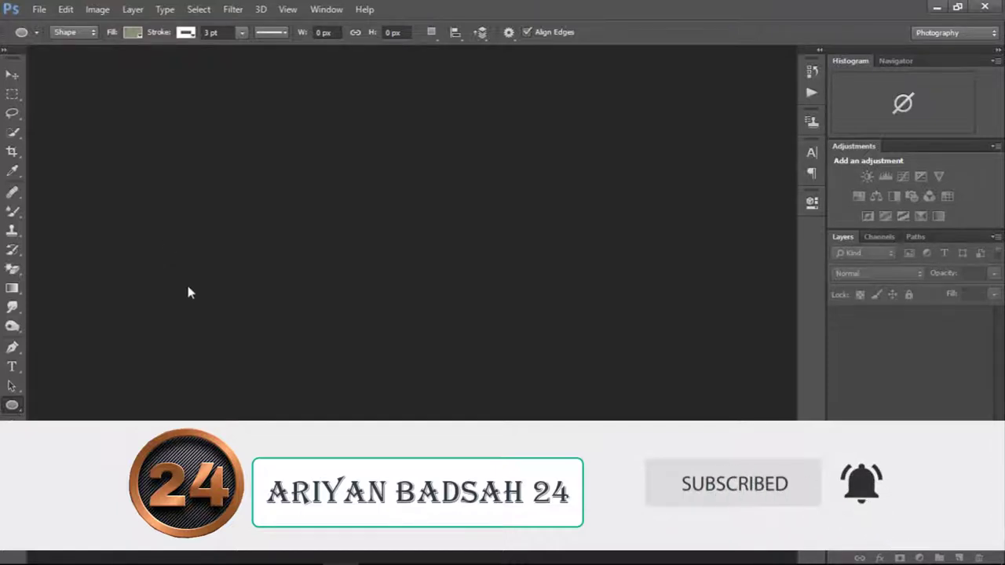
- Open avvi.jpg from the Desktop and dock it as a tabbed document
{"action": "left_click", "coordinate": [34, 10]}
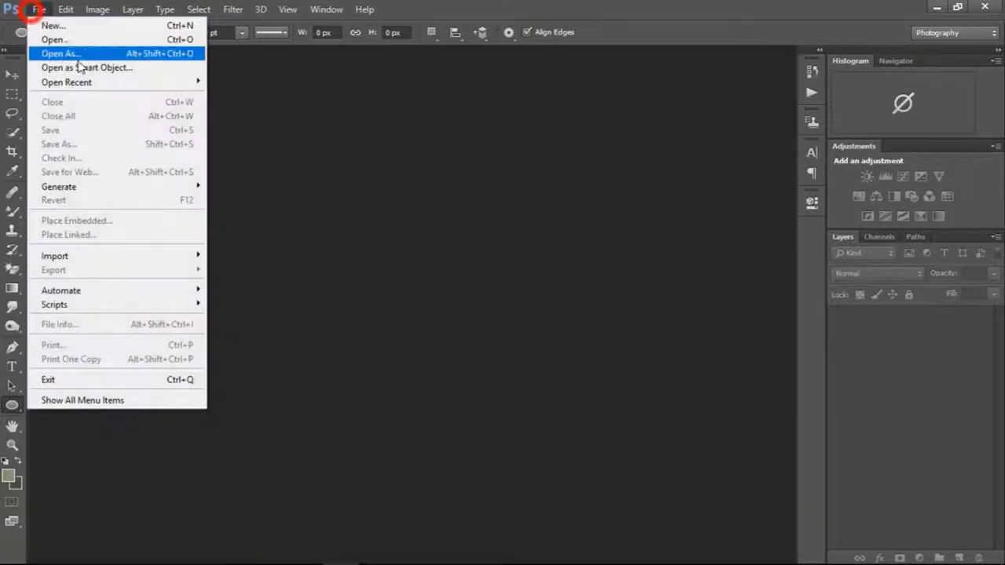
{"action": "left_click", "coordinate": [88, 39]}
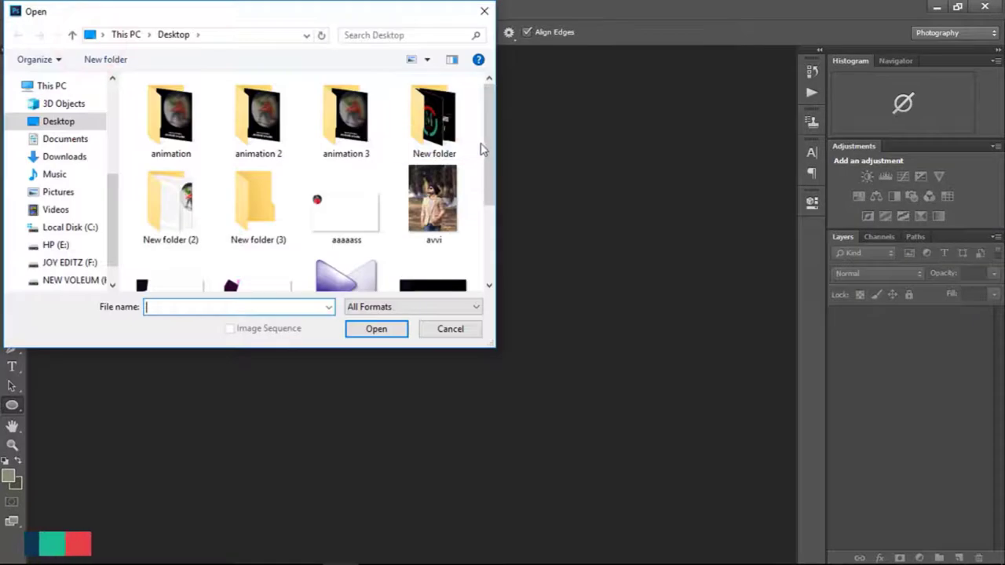
{"action": "mouse_move", "coordinate": [488, 141]}
{"action": "left_mouse_down"}
{"action": "mouse_move", "coordinate": [498, 222]}
{"action": "mouse_move", "coordinate": [508, 101]}
{"action": "left_mouse_up"}
{"action": "left_click", "coordinate": [450, 205]}
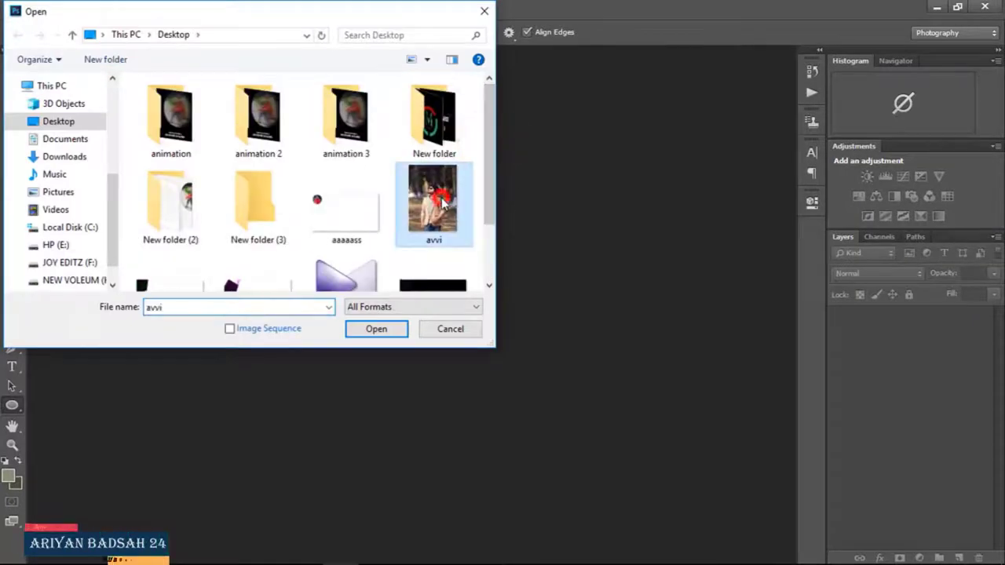
{"action": "double_click", "coordinate": [444, 203]}
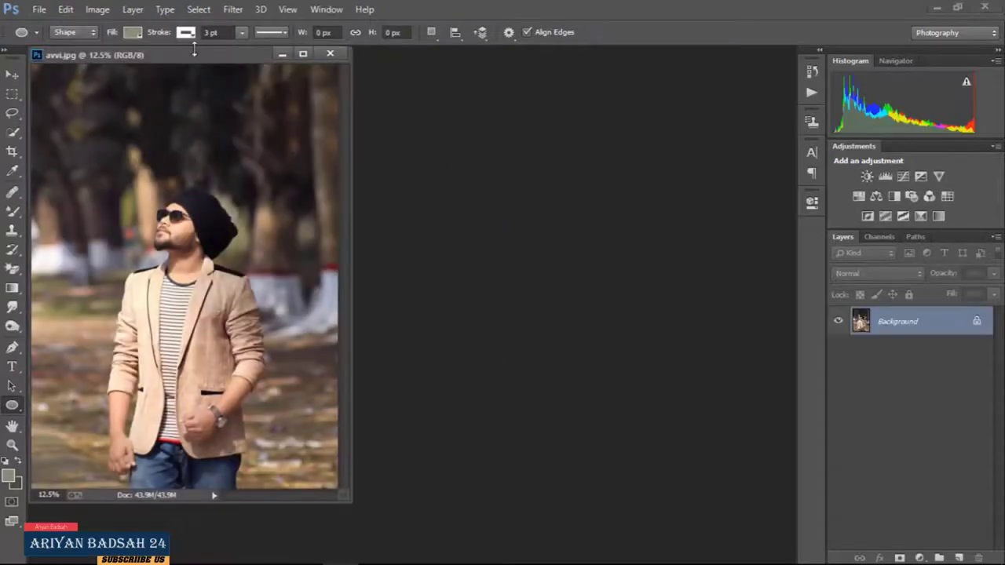
{"action": "left_click_drag", "start_coordinate": [194, 51], "coordinate": [197, 53]}
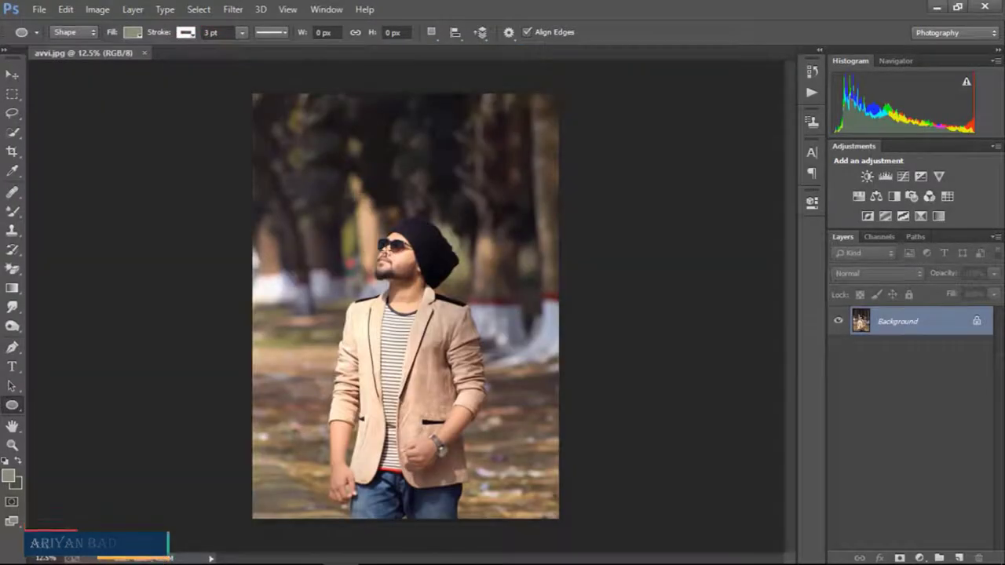
- Scroll the view and browse the Filter menu without choosing a filter
{"action": "scroll", "coordinate": [390, 268], "scroll_direction": "up", "scroll_amount": 5}
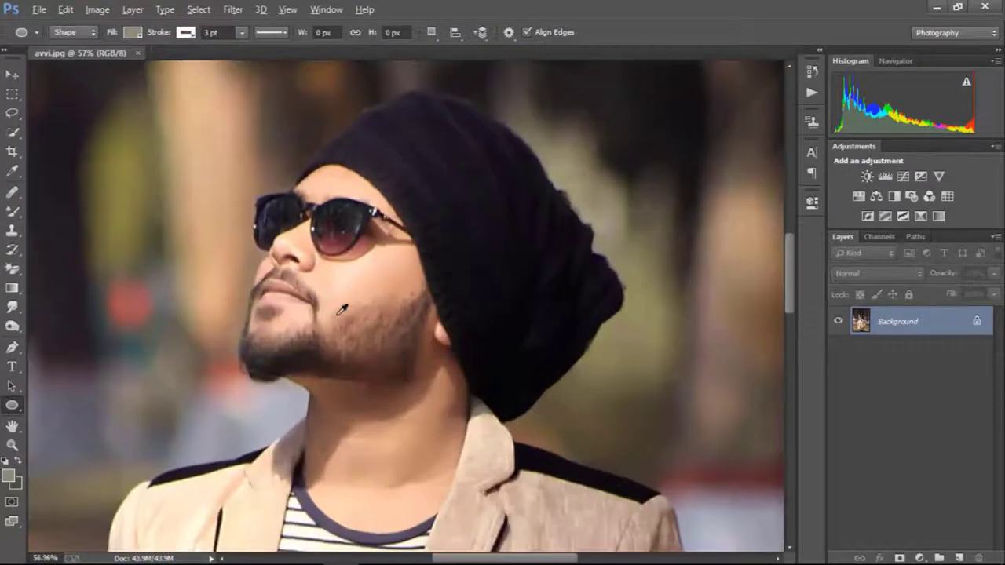
{"action": "scroll", "coordinate": [342, 310], "scroll_direction": "down", "scroll_amount": 5}
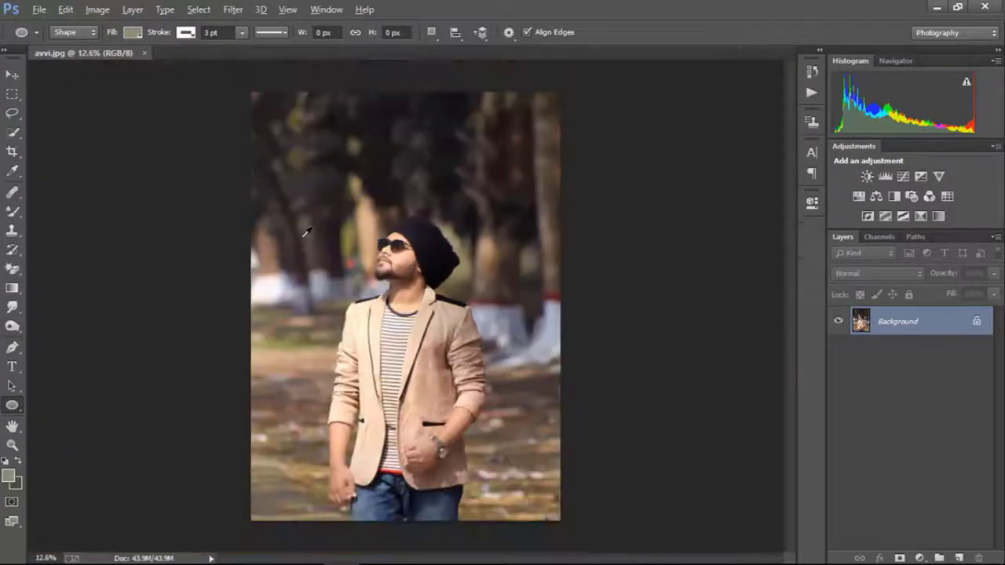
{"action": "scroll", "coordinate": [306, 231], "scroll_direction": "up", "scroll_amount": 1}
{"action": "left_click", "coordinate": [234, 8]}
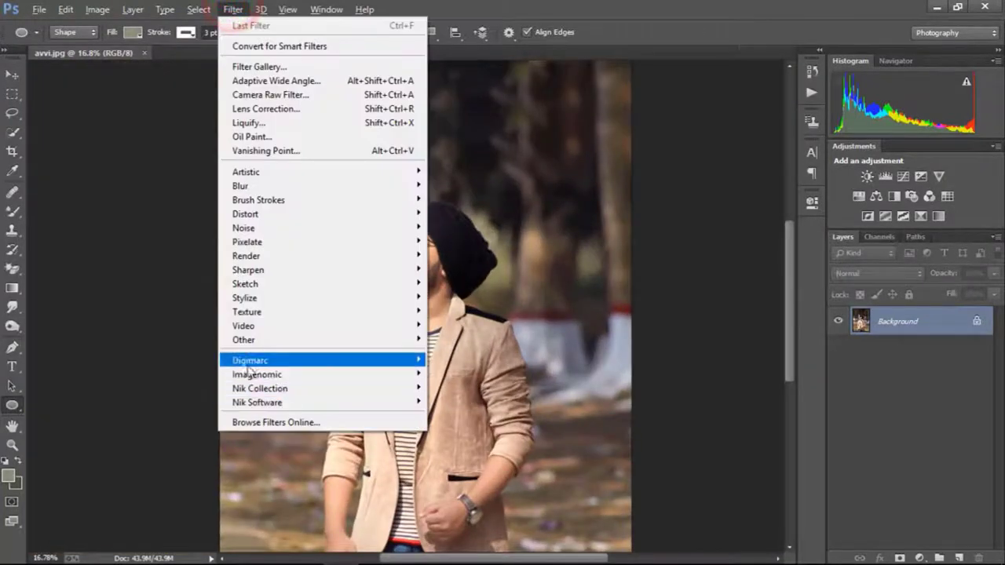
{"action": "left_click", "coordinate": [159, 300]}
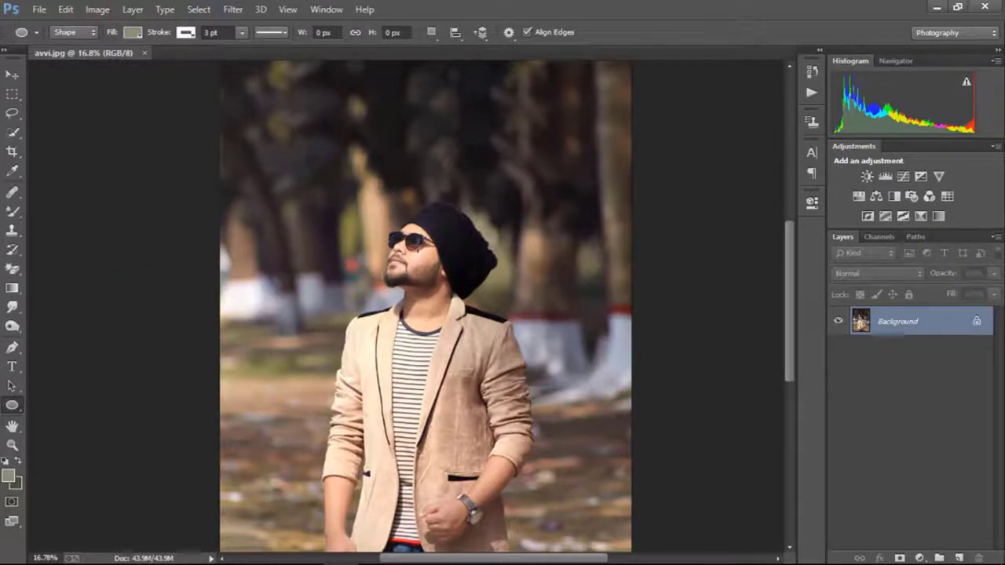
- Apply Auto Curves, moving the midtone point to input 186, output 194
{"action": "left_click", "coordinate": [96, 9]}
{"action": "left_click", "coordinate": [135, 46]}
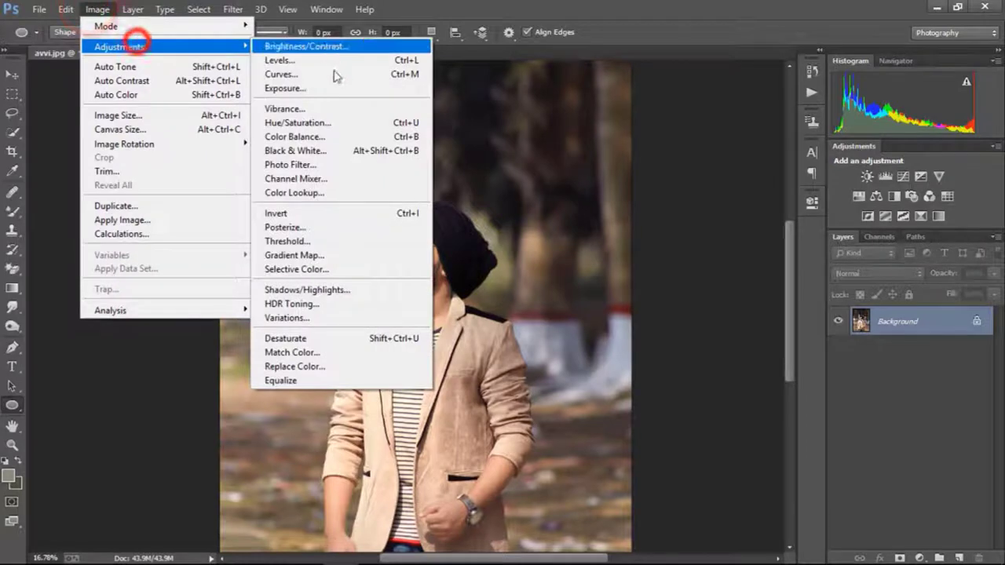
{"action": "left_click", "coordinate": [293, 74]}
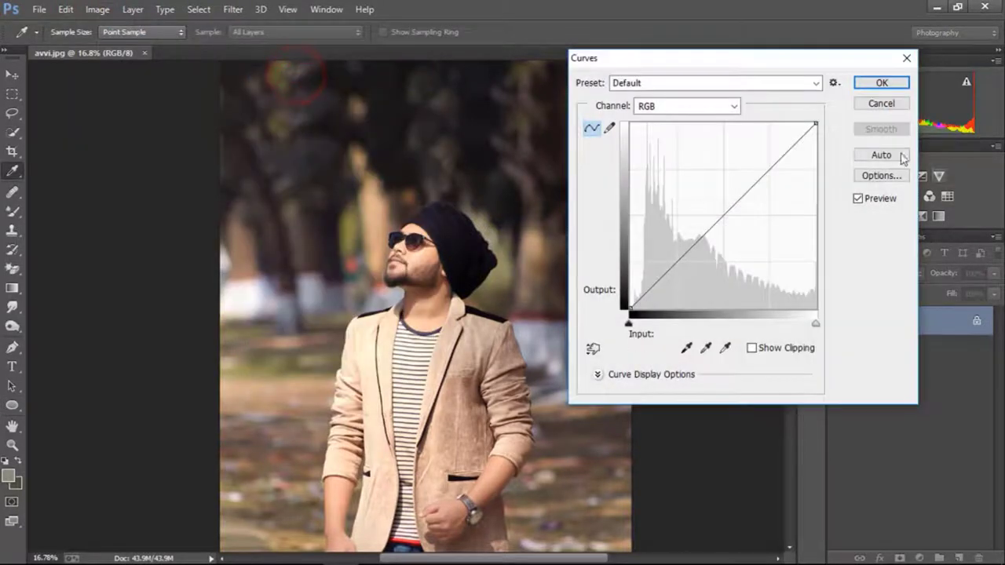
{"action": "left_click", "coordinate": [881, 155]}
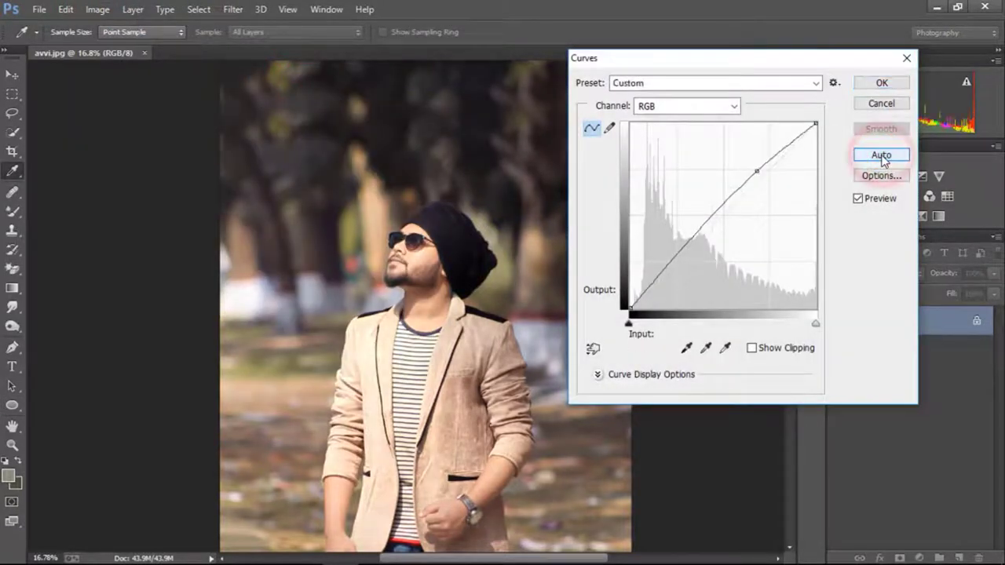
{"action": "left_click_drag", "start_coordinate": [760, 167], "coordinate": [766, 163]}
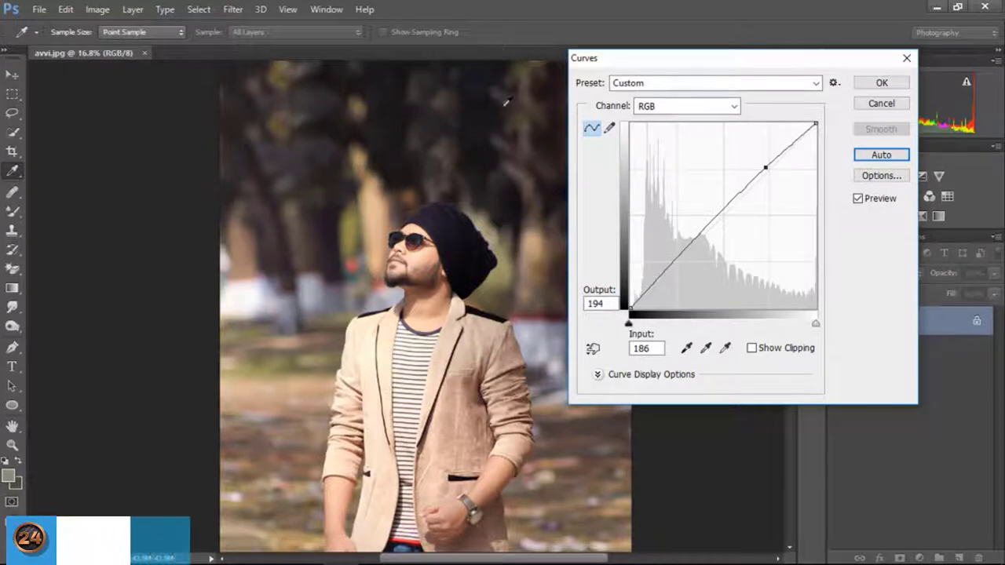
{"action": "left_click_drag", "start_coordinate": [812, 55], "coordinate": [852, 77]}
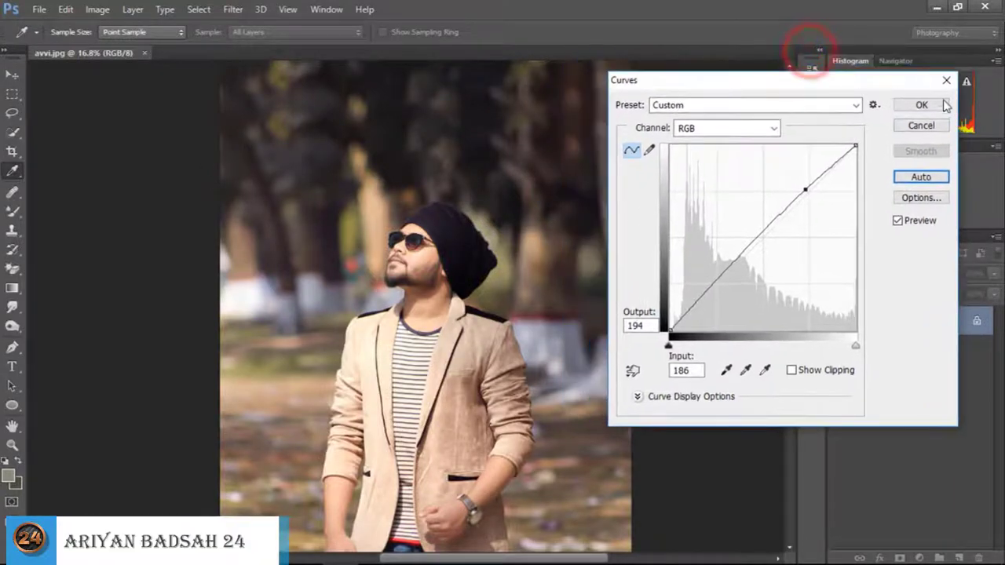
{"action": "left_click", "coordinate": [924, 105]}
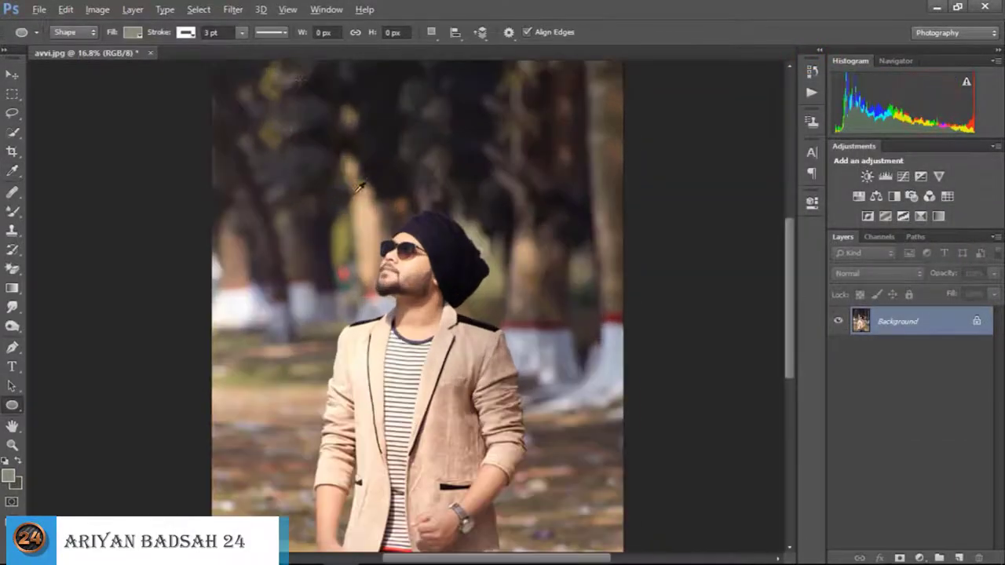
- Apply Imagenomic Noiseware with Sharpening and Contrast both lowered to 10
{"action": "left_click", "coordinate": [243, 11]}
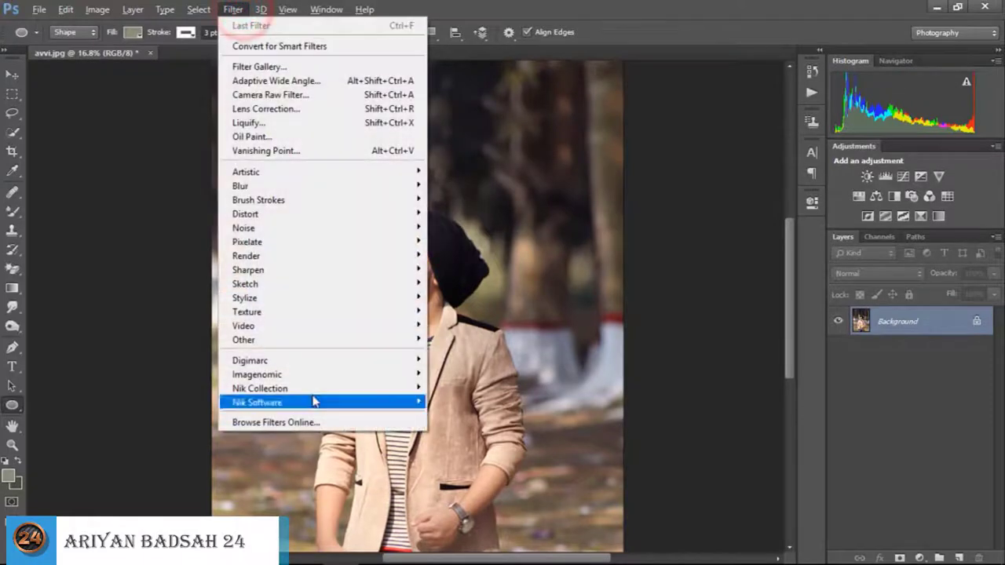
{"action": "left_click", "coordinate": [326, 375]}
{"action": "left_click", "coordinate": [475, 374]}
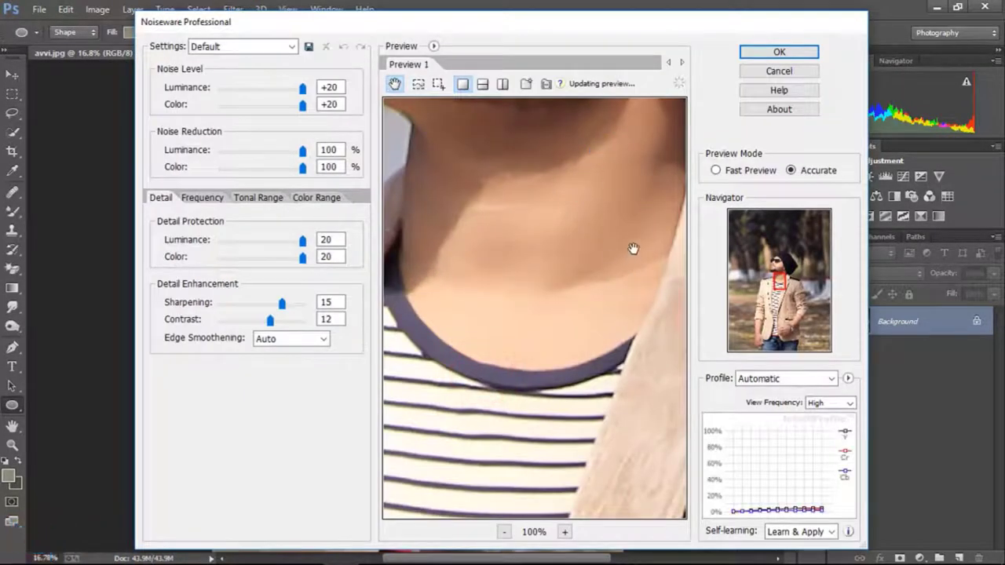
{"action": "mouse_move", "coordinate": [554, 152]}
{"action": "left_mouse_down"}
{"action": "mouse_move", "coordinate": [561, 206]}
{"action": "mouse_move", "coordinate": [550, 270]}
{"action": "left_mouse_up"}
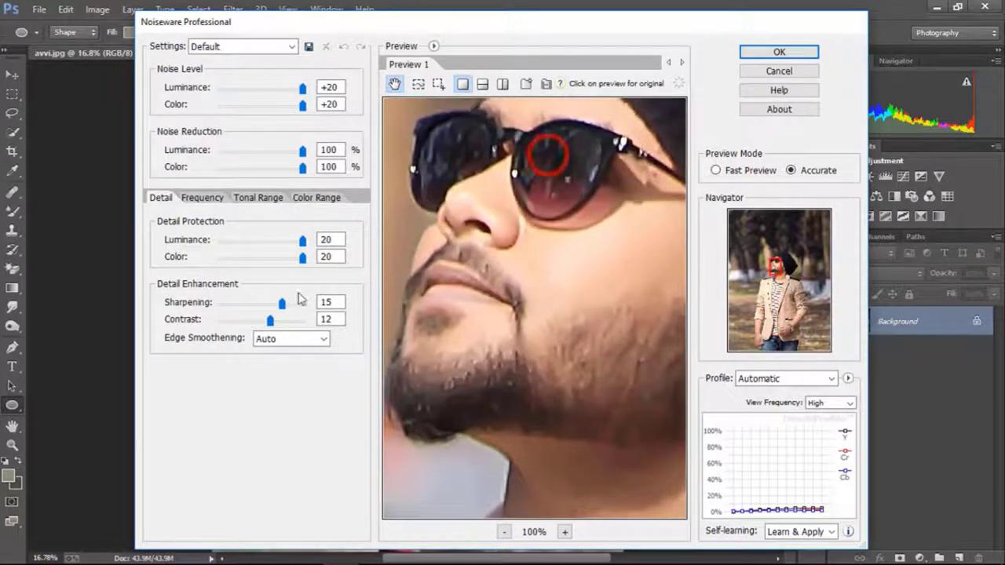
{"action": "left_click_drag", "start_coordinate": [282, 303], "coordinate": [265, 305]}
{"action": "left_click", "coordinate": [571, 274]}
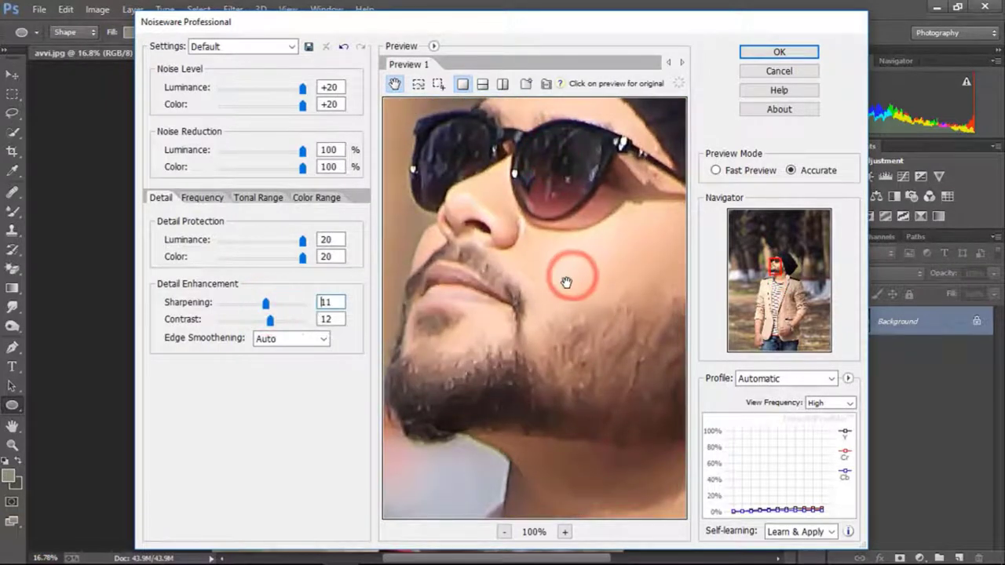
{"action": "left_click_drag", "start_coordinate": [264, 321], "coordinate": [262, 304]}
{"action": "left_click", "coordinate": [601, 250]}
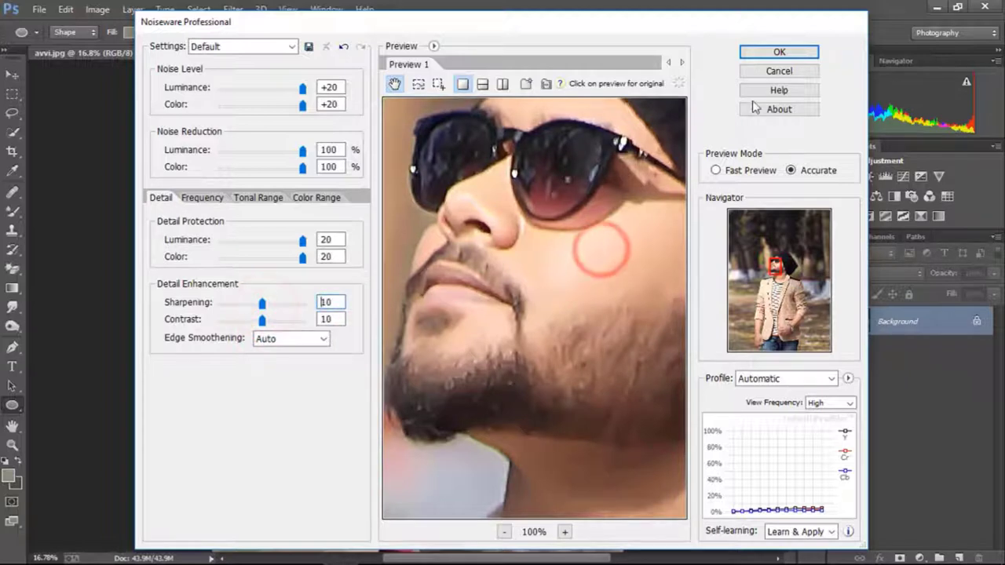
{"action": "left_click_drag", "start_coordinate": [589, 314], "coordinate": [591, 206]}
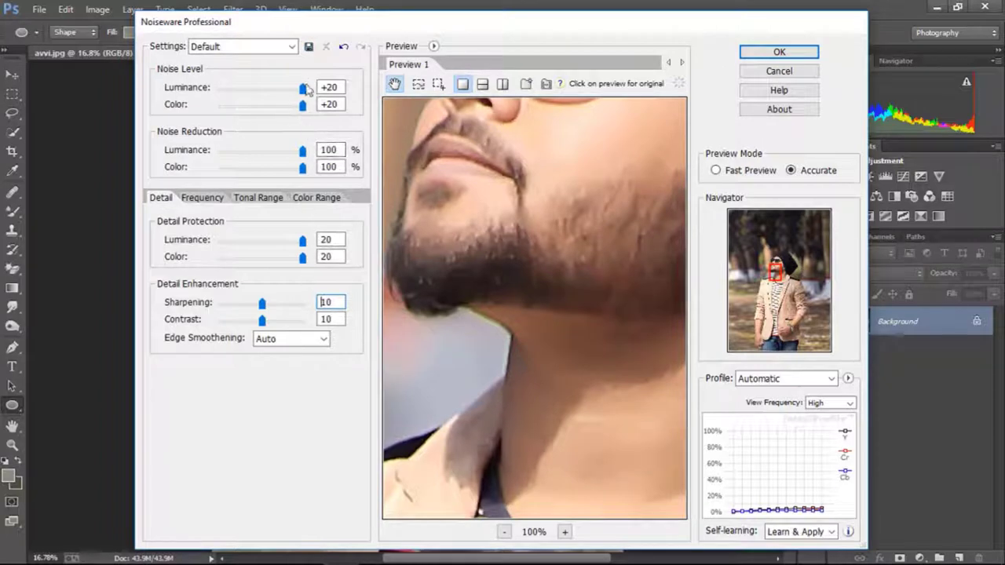
{"action": "left_click", "coordinate": [780, 52]}
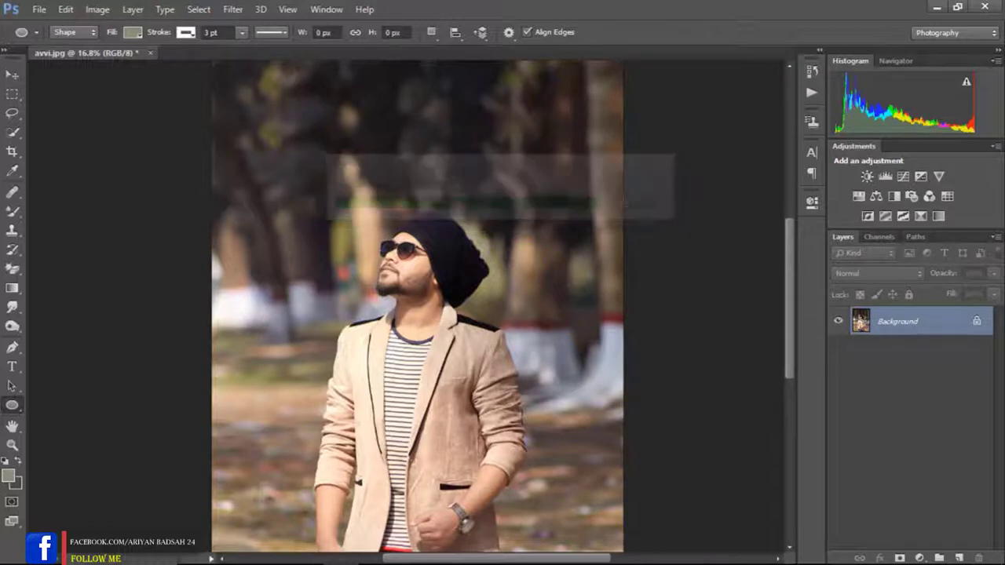
- Duplicate the Background twice into Layer 1 and Layer 1 copy, then select Layer 1 copy
{"action": "scroll", "coordinate": [606, 275], "scroll_direction": "down", "scroll_amount": 2}
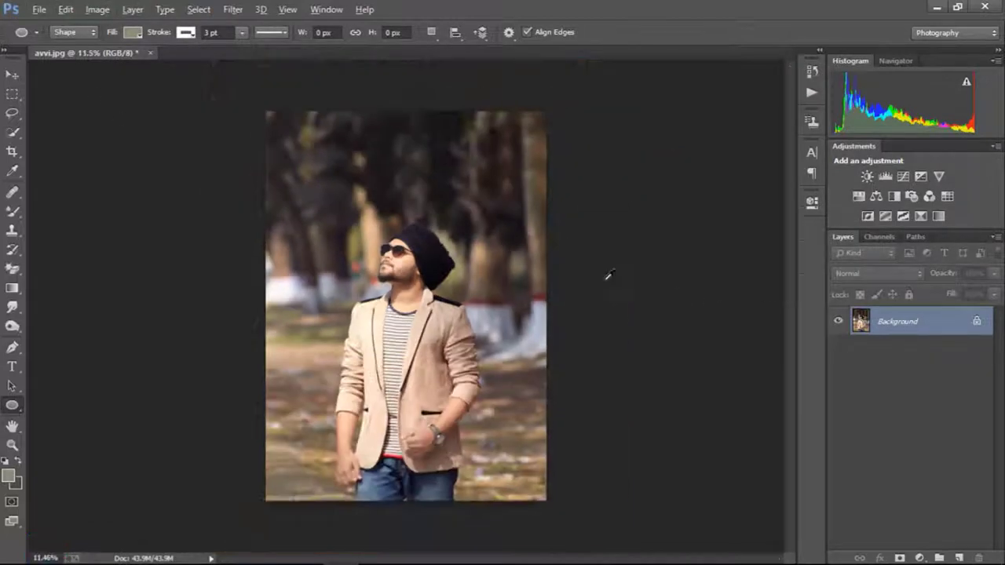
{"action": "scroll", "coordinate": [605, 276], "scroll_direction": "up", "scroll_amount": 1}
{"action": "key", "text": "ctrl+j"}
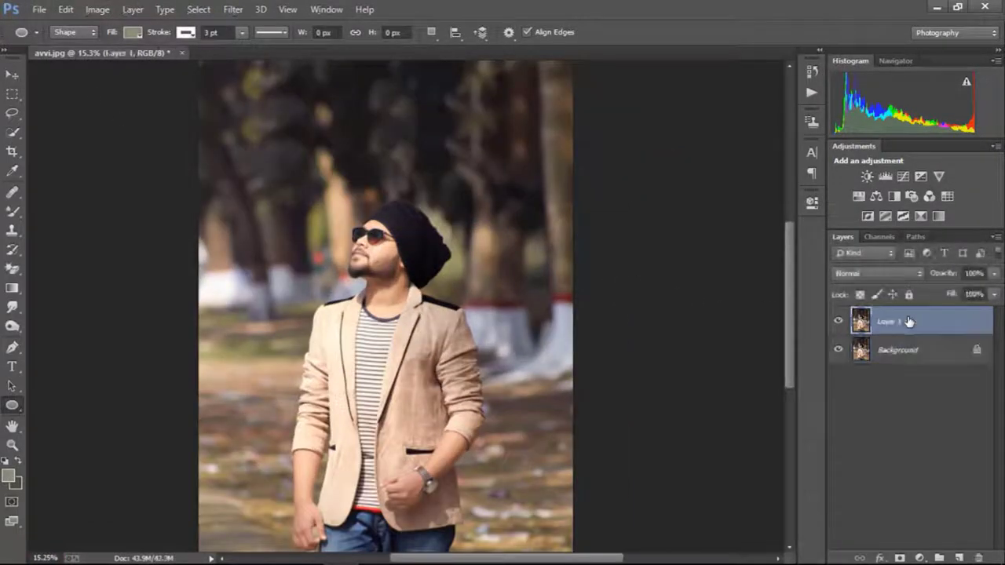
{"action": "key", "text": "ctrl+j"}
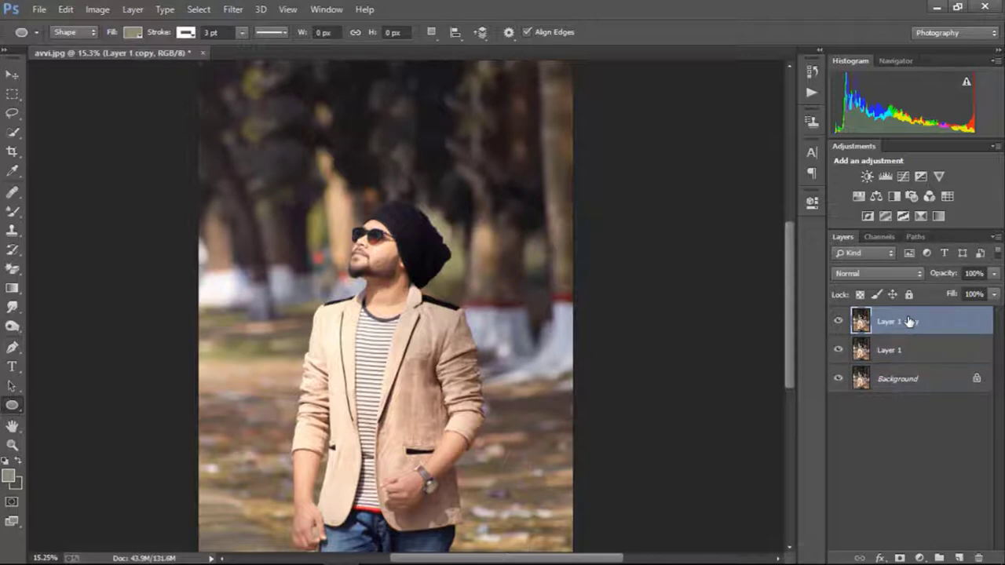
{"action": "left_click", "coordinate": [908, 321]}
- Lasso around the head and face, then around the man's left arm
{"action": "left_click", "coordinate": [12, 113]}
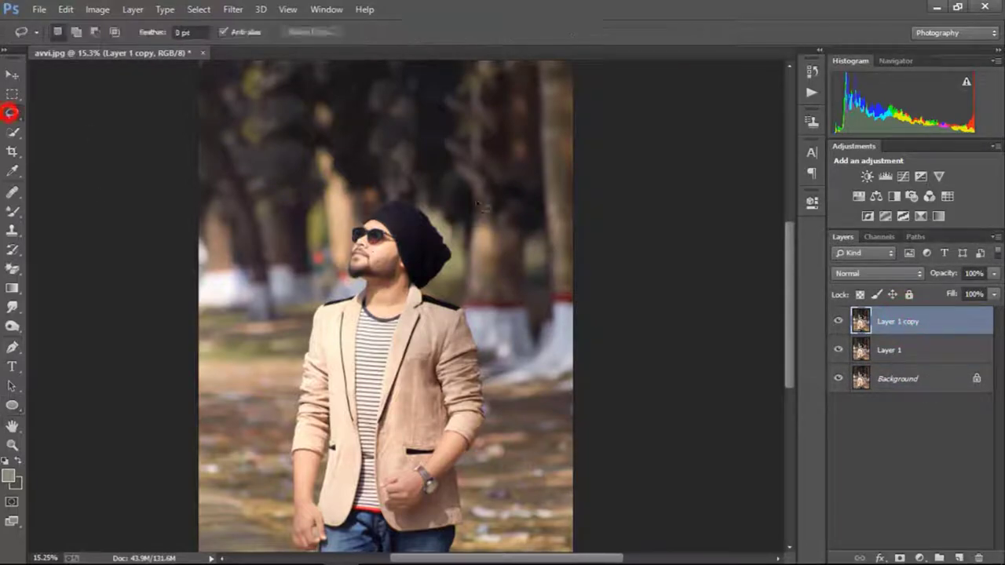
{"action": "scroll", "coordinate": [409, 172], "scroll_direction": "up", "scroll_amount": 5}
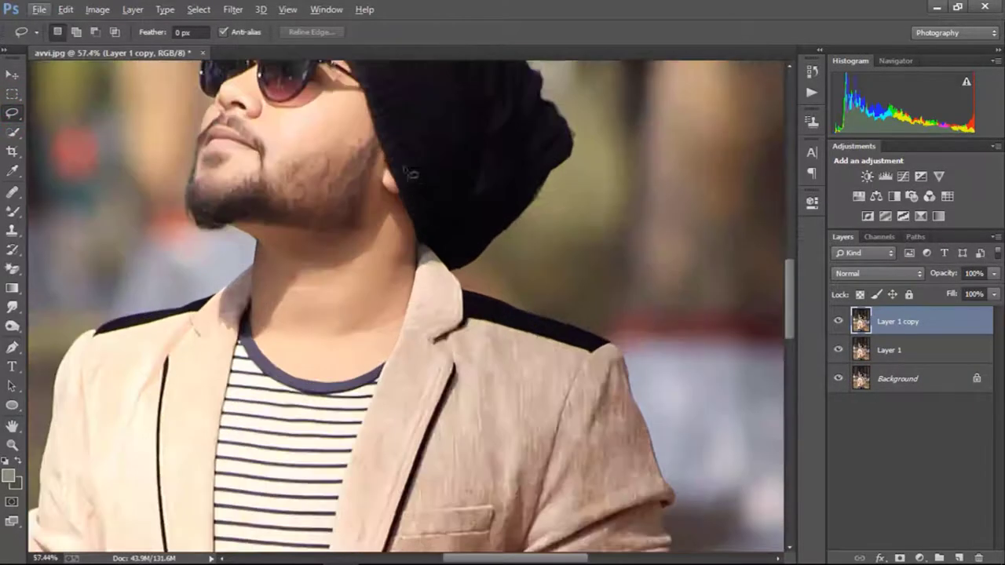
{"action": "left_click_drag", "start_coordinate": [387, 142], "coordinate": [402, 375]}
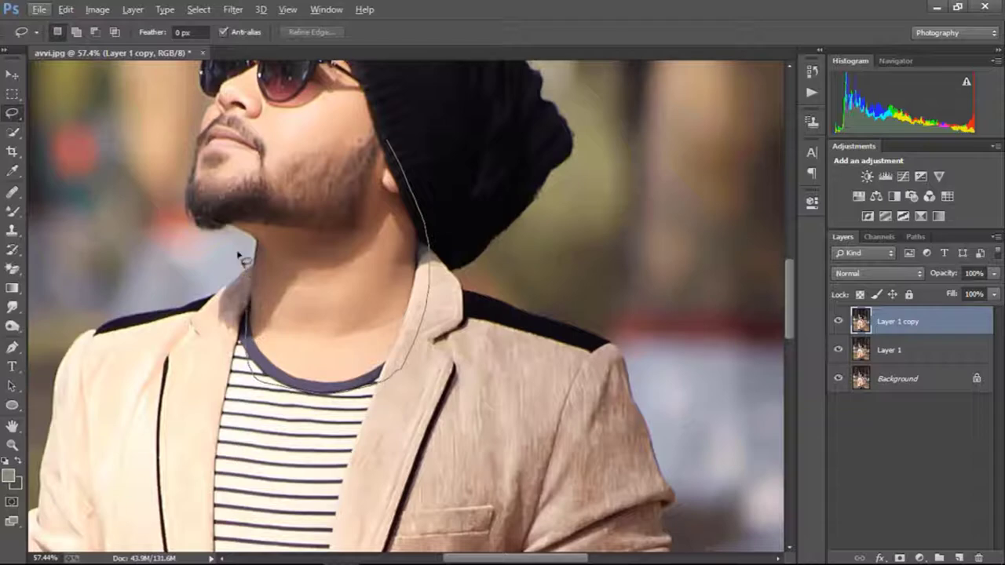
{"action": "mouse_move", "coordinate": [179, 190]}
{"action": "left_mouse_down"}
{"action": "mouse_move", "coordinate": [175, 141]}
{"action": "mouse_move", "coordinate": [210, 312]}
{"action": "left_mouse_up"}
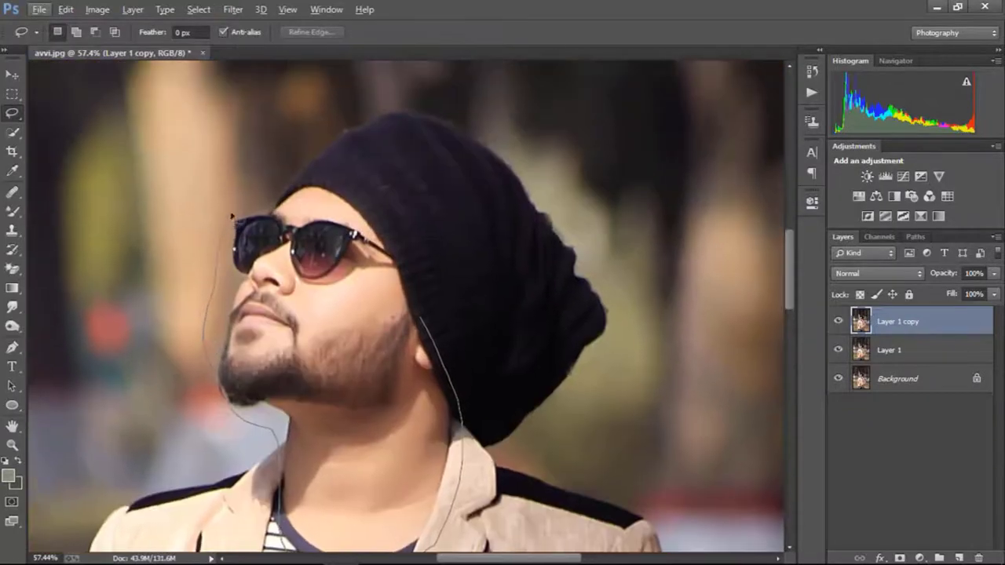
{"action": "mouse_move", "coordinate": [422, 267]}
{"action": "left_mouse_down"}
{"action": "mouse_move", "coordinate": [460, 183]}
{"action": "mouse_move", "coordinate": [464, 141]}
{"action": "left_mouse_up"}
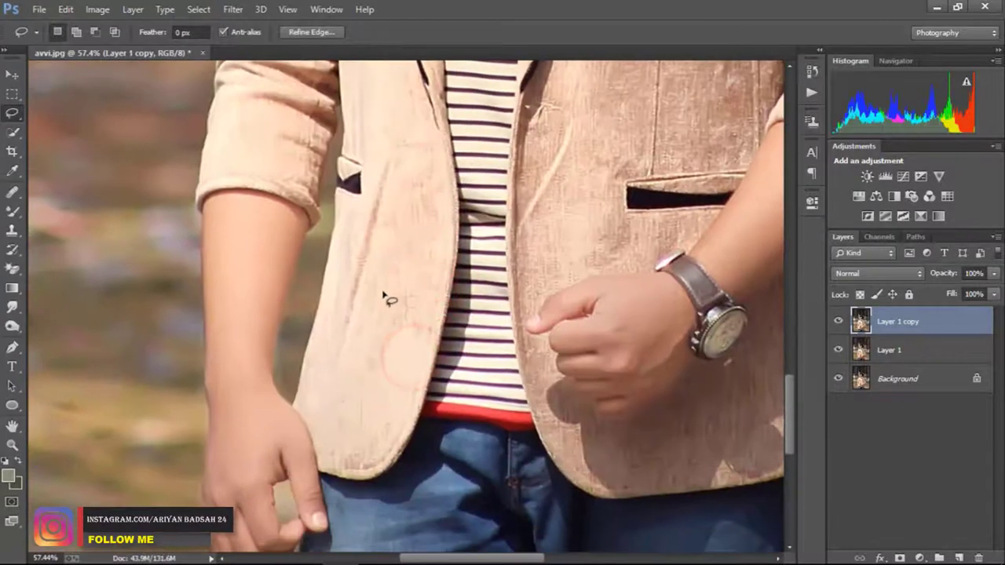
{"action": "left_click_drag", "start_coordinate": [285, 347], "coordinate": [310, 300]}
{"action": "left_click_drag", "start_coordinate": [282, 191], "coordinate": [178, 227]}
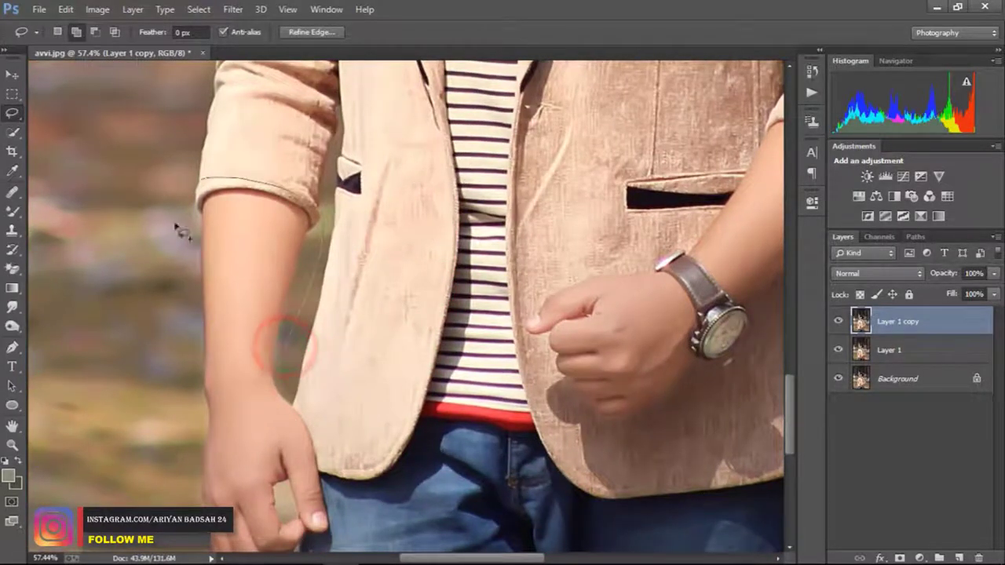
{"action": "left_click_drag", "start_coordinate": [195, 544], "coordinate": [203, 333]}
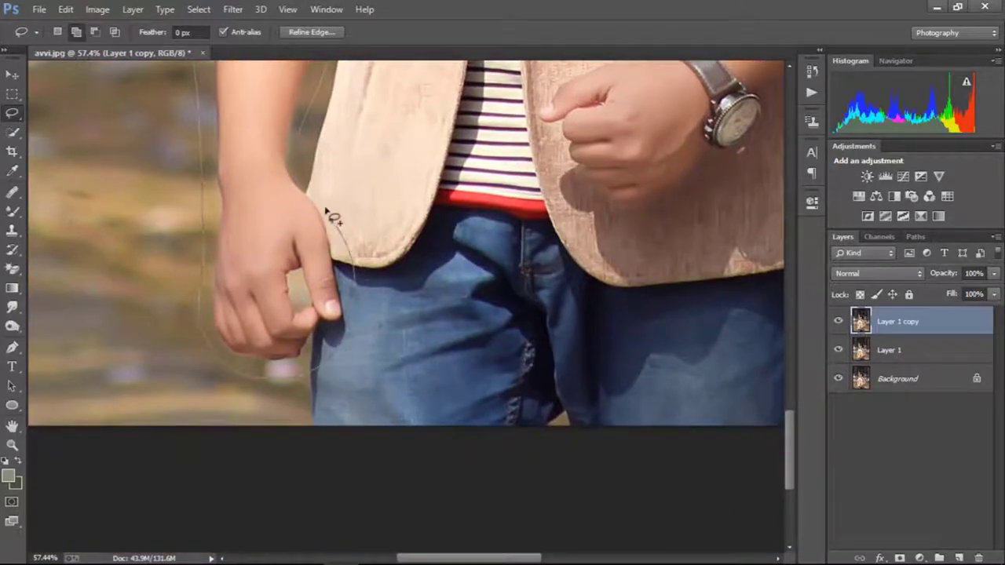
{"action": "left_click_drag", "start_coordinate": [320, 137], "coordinate": [359, 130]}
- Extend the selection over the neck, chin, jacket and hand, holding Shift to add
{"action": "left_click_drag", "start_coordinate": [432, 119], "coordinate": [502, 160]}
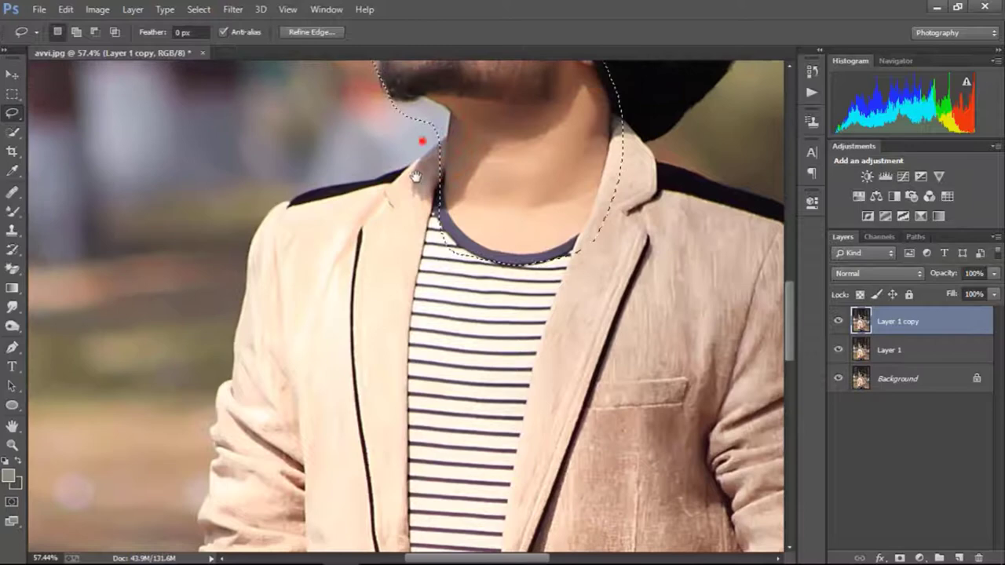
{"action": "mouse_move", "coordinate": [420, 142]}
{"action": "left_mouse_down"}
{"action": "mouse_move", "coordinate": [398, 224]}
{"action": "mouse_move", "coordinate": [421, 56]}
{"action": "left_mouse_up"}
{"action": "left_click_drag", "start_coordinate": [397, 220], "coordinate": [421, 177]}
{"action": "left_click_drag", "start_coordinate": [424, 139], "coordinate": [411, 184]}
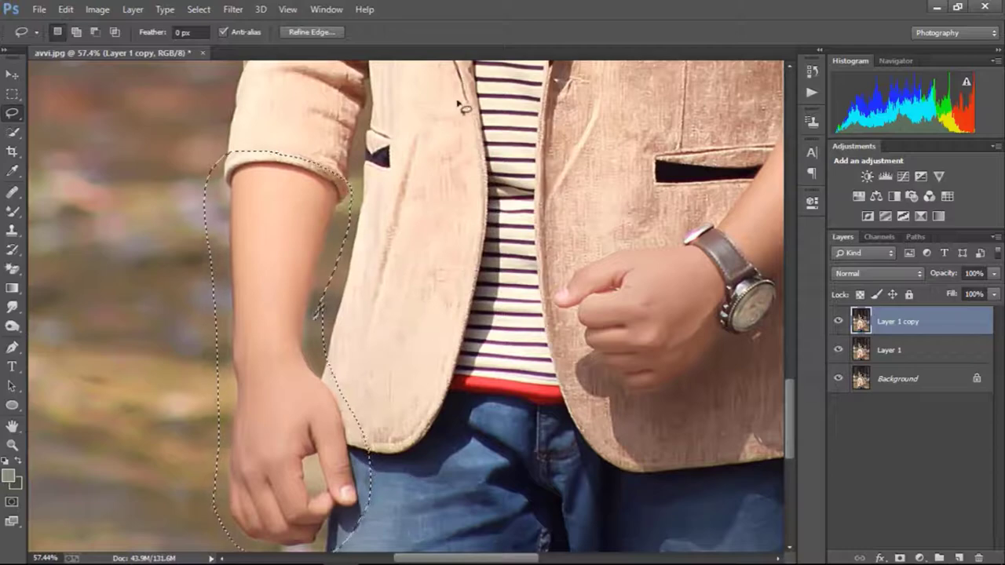
{"action": "left_click_drag", "start_coordinate": [418, 105], "coordinate": [411, 259]}
{"action": "left_click_drag", "start_coordinate": [421, 209], "coordinate": [433, 337]}
{"action": "left_click_drag", "start_coordinate": [448, 131], "coordinate": [446, 235]}
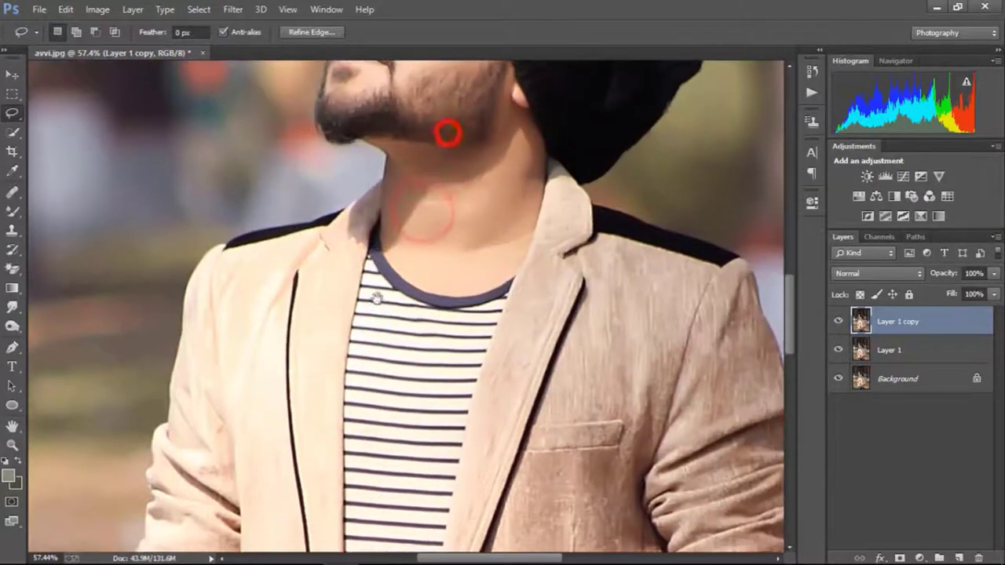
{"action": "mouse_move", "coordinate": [386, 382]}
{"action": "left_mouse_down"}
{"action": "mouse_move", "coordinate": [377, 236]}
{"action": "mouse_move", "coordinate": [408, 281]}
{"action": "left_mouse_up"}
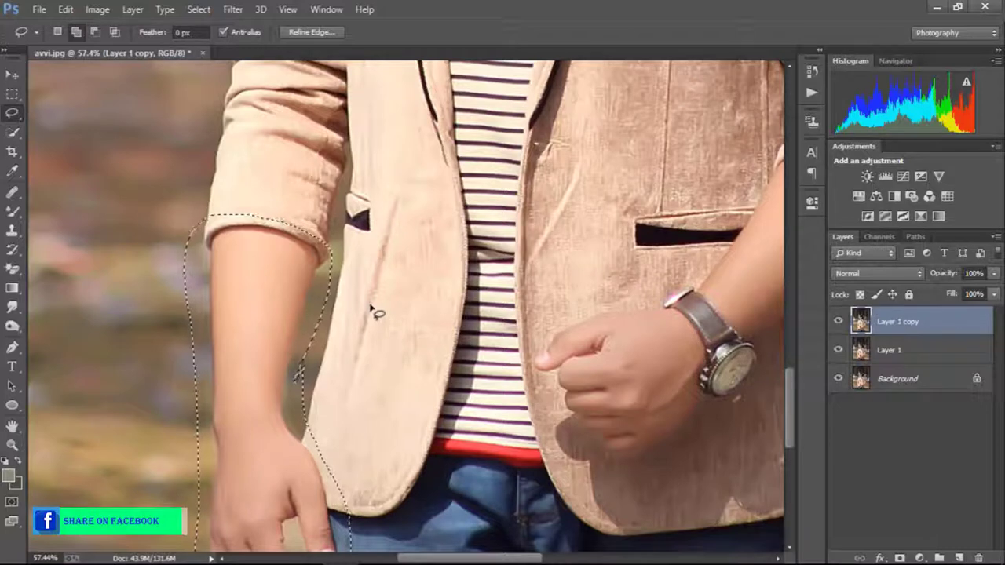
{"action": "key", "text": "shift"}
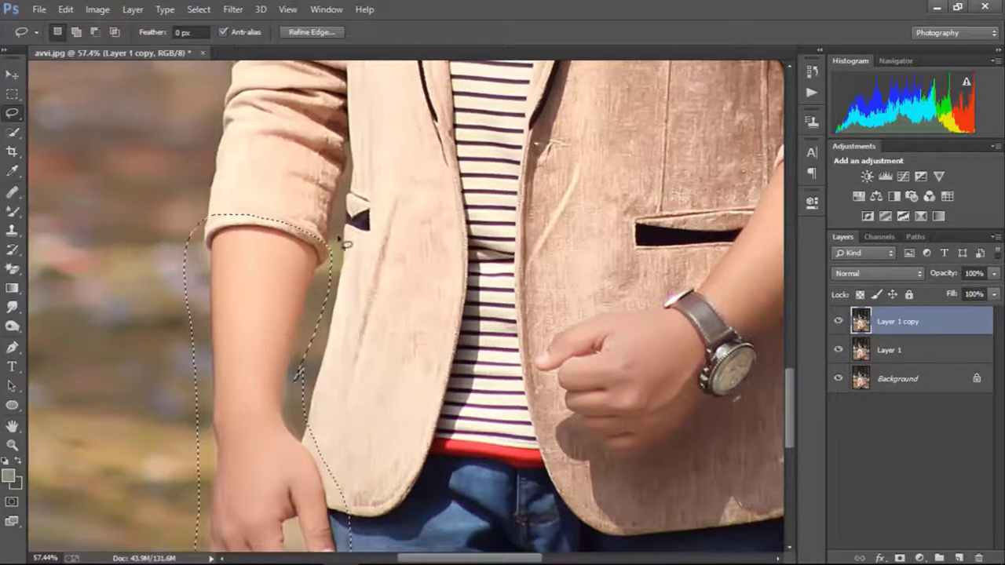
{"action": "scroll", "coordinate": [567, 200], "scroll_direction": "down", "scroll_amount": 1}
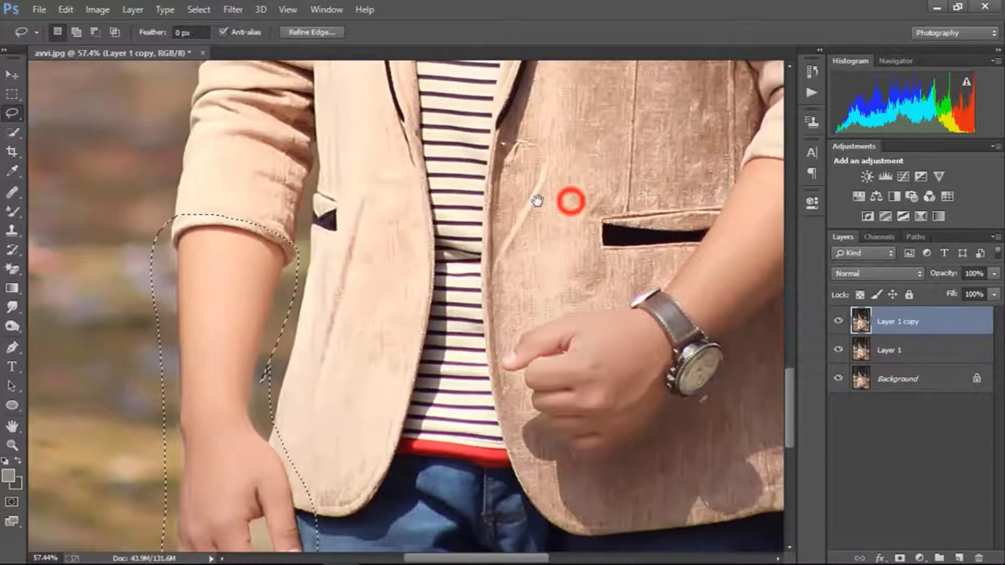
{"action": "scroll", "coordinate": [562, 197], "scroll_direction": "down", "scroll_amount": 1}
{"action": "key", "text": "shift"}
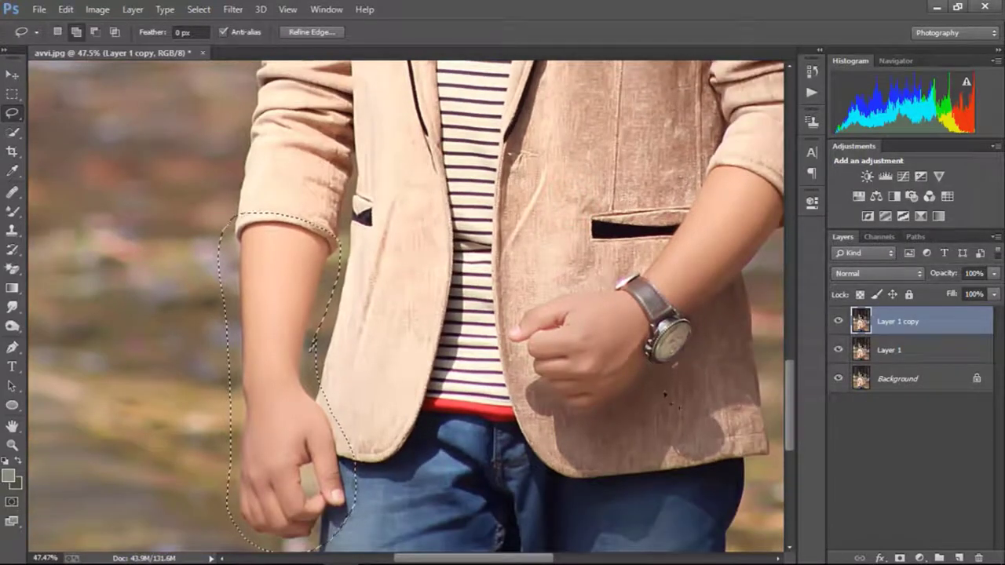
- Add the right hand and forearm, then copy the selection to Layer 2
{"action": "left_click_drag", "start_coordinate": [644, 386], "coordinate": [609, 424]}
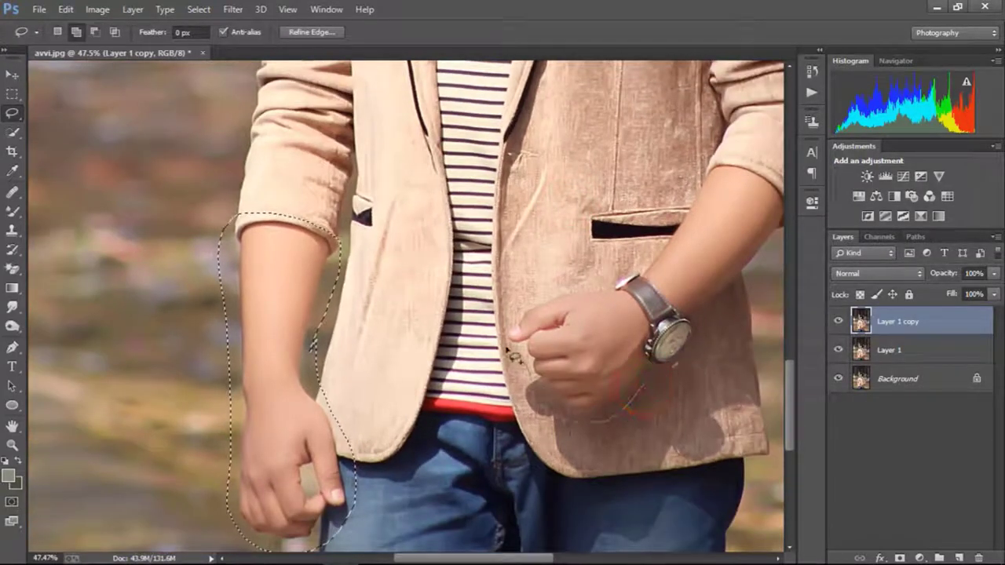
{"action": "mouse_move", "coordinate": [689, 187]}
{"action": "left_mouse_down"}
{"action": "mouse_move", "coordinate": [732, 166]}
{"action": "mouse_move", "coordinate": [710, 196]}
{"action": "left_mouse_up"}
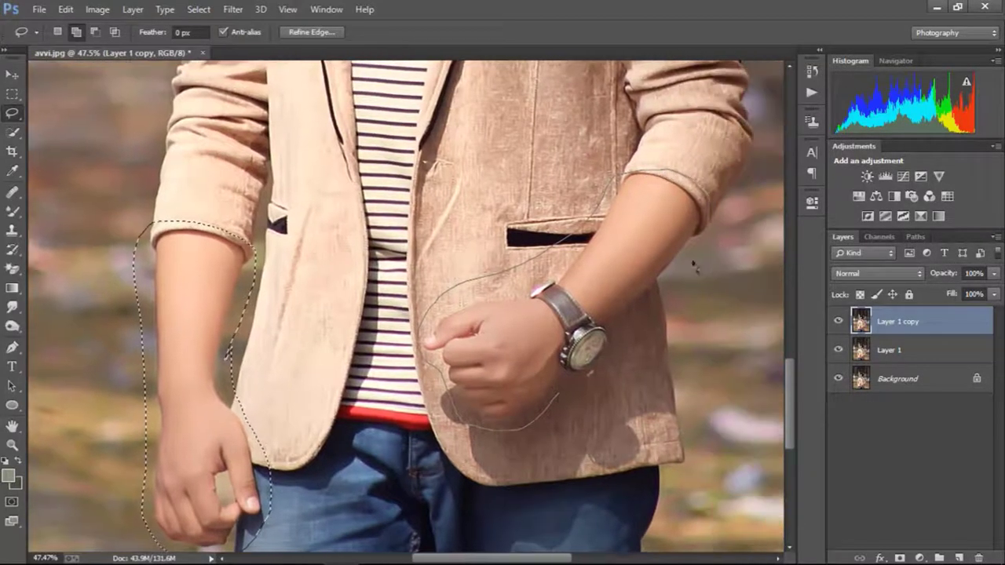
{"action": "left_click_drag", "start_coordinate": [559, 404], "coordinate": [559, 404]}
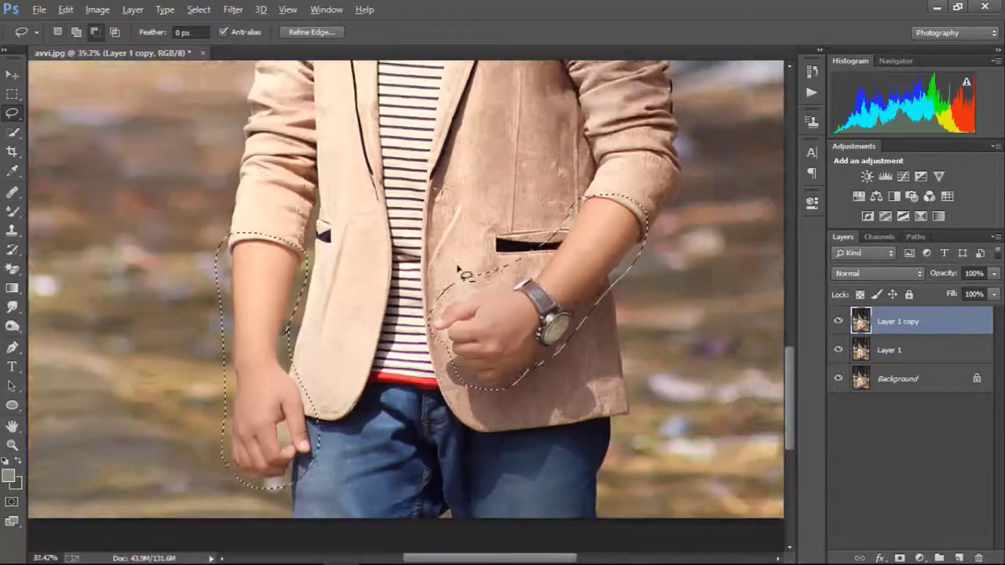
{"action": "scroll", "coordinate": [469, 268], "scroll_direction": "down", "scroll_amount": 5}
{"action": "scroll", "coordinate": [469, 269], "scroll_direction": "up", "scroll_amount": 1}
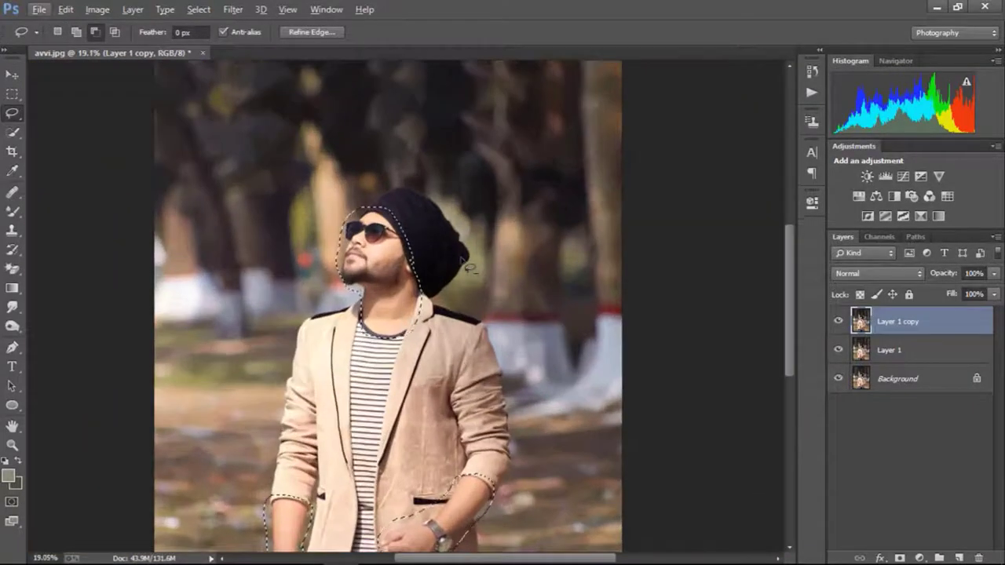
{"action": "key", "text": "ctrl+j"}
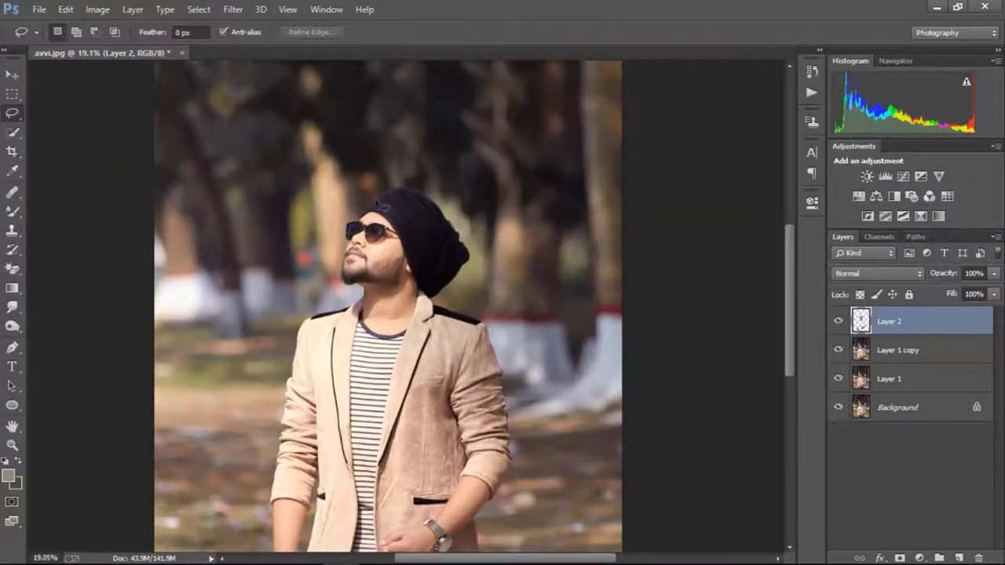
{"action": "scroll", "coordinate": [450, 268], "scroll_direction": "down", "scroll_amount": 2}
{"action": "scroll", "coordinate": [460, 266], "scroll_direction": "up", "scroll_amount": 1}
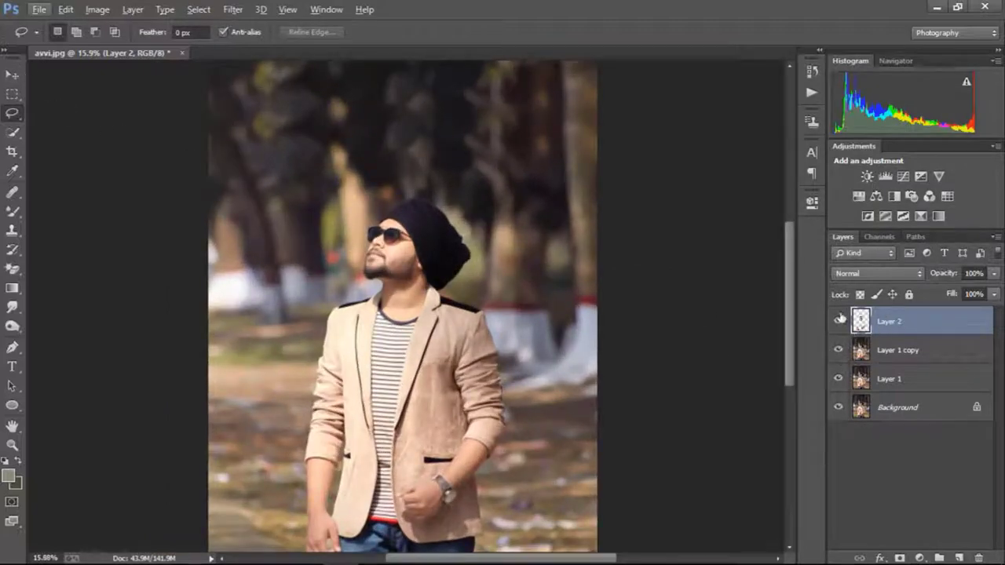
- In Selective Color, set Reds Black to -12 and Cyan to -53
{"action": "scroll", "coordinate": [432, 314], "scroll_direction": "down", "scroll_amount": 1}
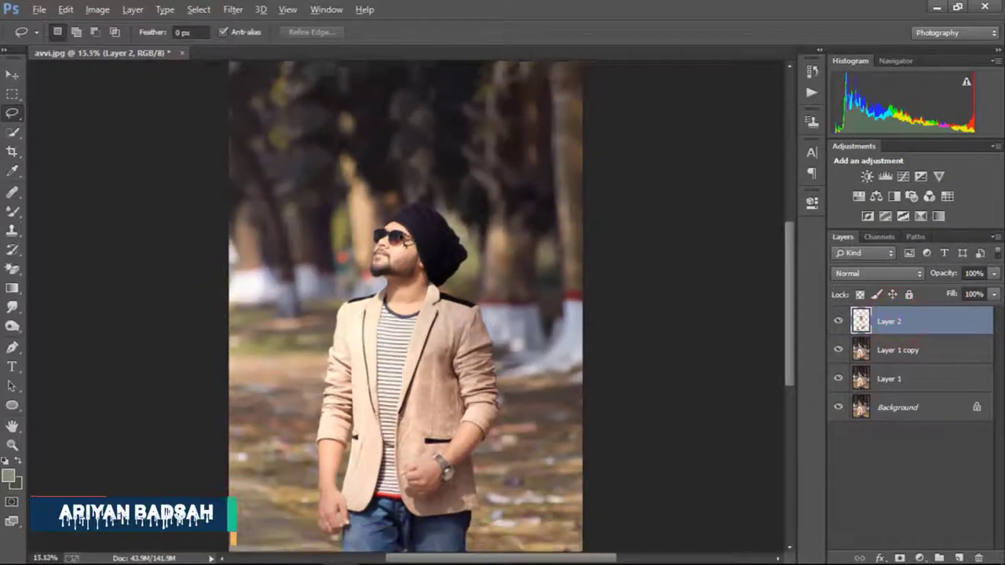
{"action": "scroll", "coordinate": [408, 314], "scroll_direction": "up", "scroll_amount": 1}
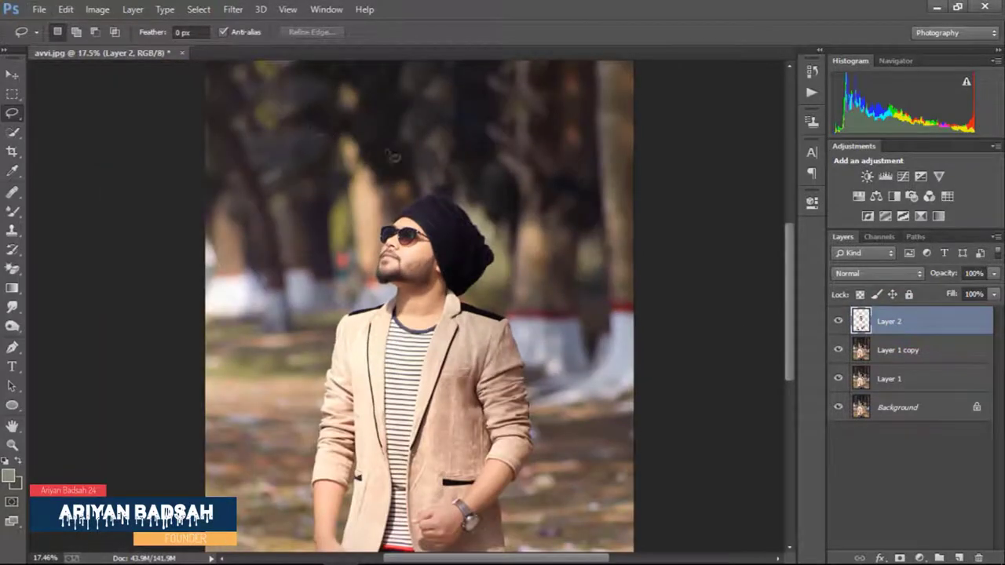
{"action": "scroll", "coordinate": [393, 156], "scroll_direction": "up", "scroll_amount": 1}
{"action": "scroll", "coordinate": [322, 146], "scroll_direction": "down", "scroll_amount": 1}
{"action": "left_click", "coordinate": [97, 10]}
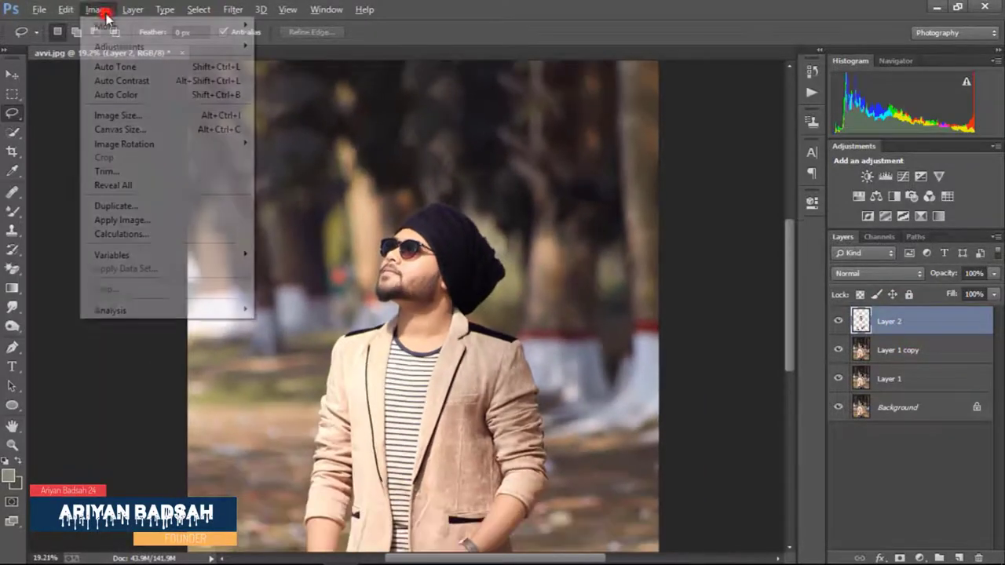
{"action": "left_click", "coordinate": [137, 40]}
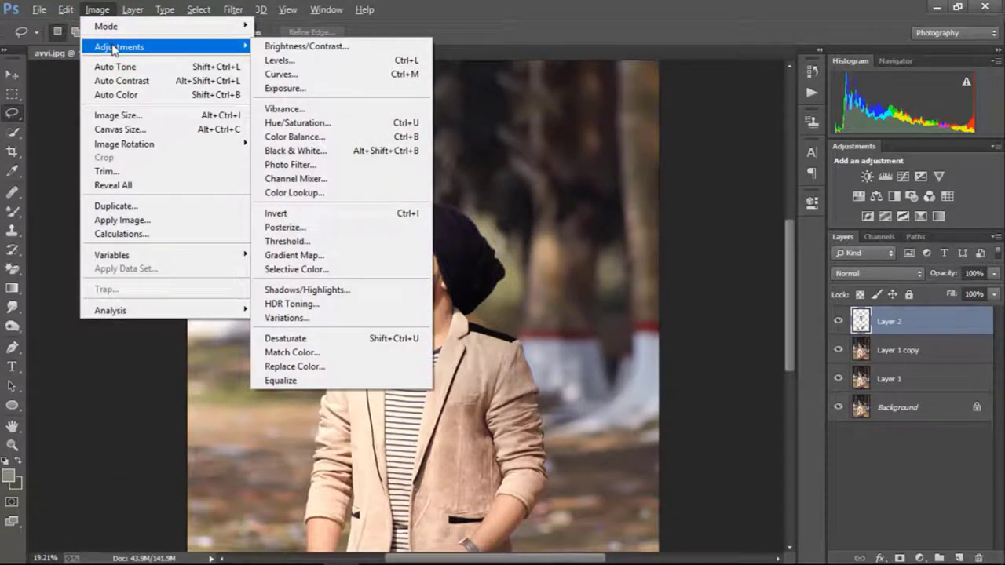
{"action": "left_click", "coordinate": [298, 269]}
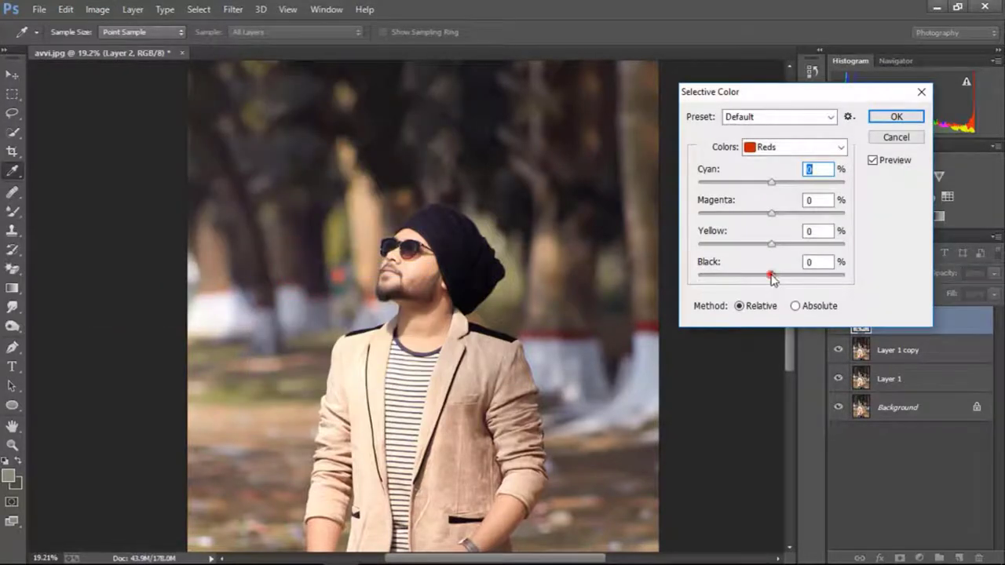
{"action": "mouse_move", "coordinate": [770, 275]}
{"action": "left_mouse_down"}
{"action": "mouse_move", "coordinate": [716, 276]}
{"action": "mouse_move", "coordinate": [761, 288]}
{"action": "left_mouse_up"}
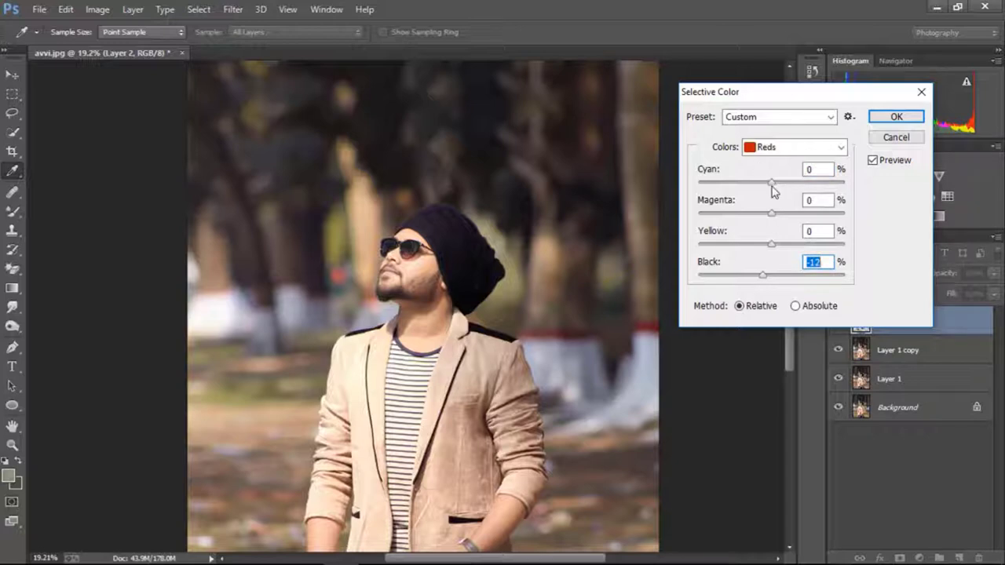
{"action": "left_click_drag", "start_coordinate": [772, 183], "coordinate": [734, 183]}
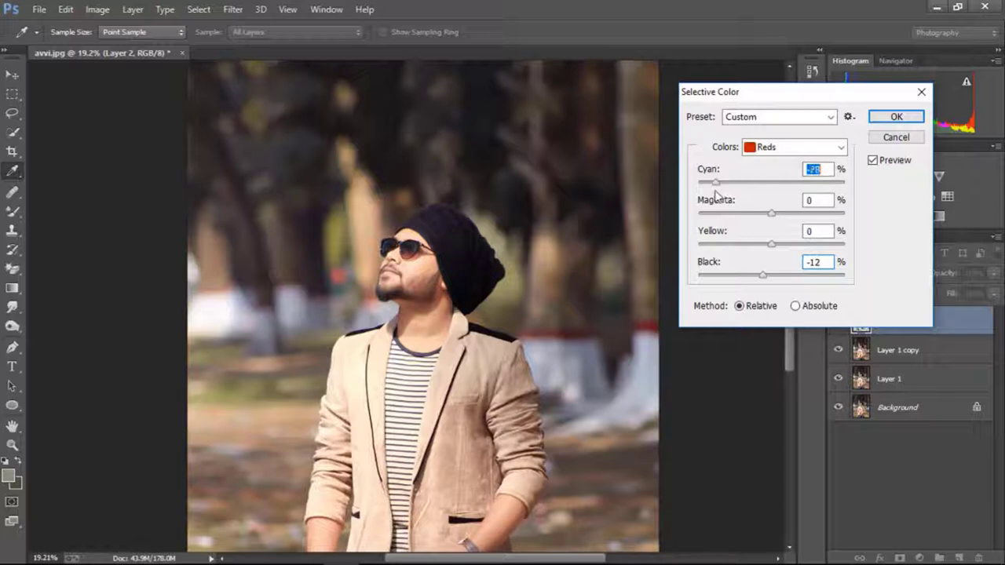
- Set Yellows Black to -21 and apply the Selective Color correction
{"action": "left_click", "coordinate": [803, 149]}
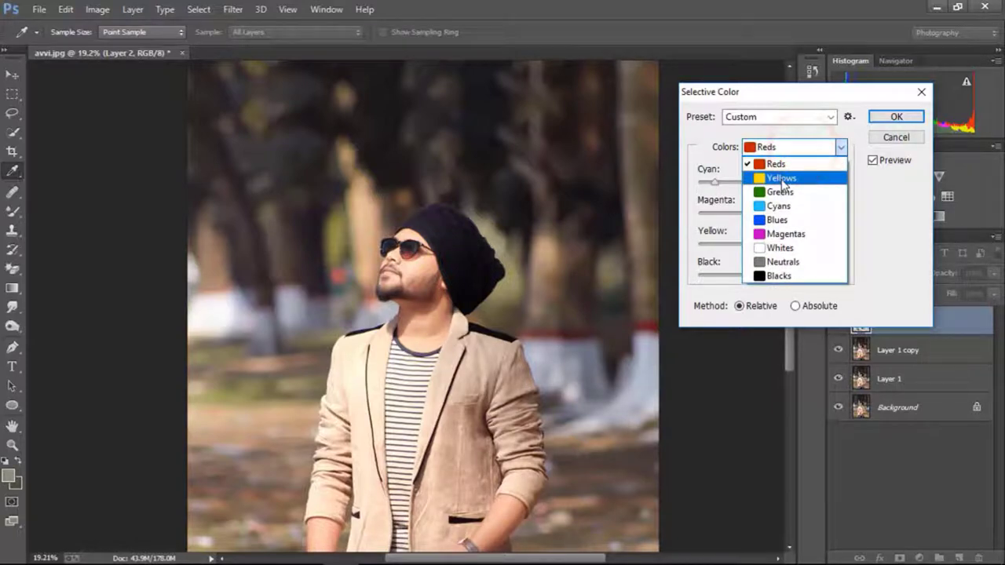
{"action": "left_click", "coordinate": [781, 179]}
{"action": "left_click_drag", "start_coordinate": [771, 274], "coordinate": [758, 281]}
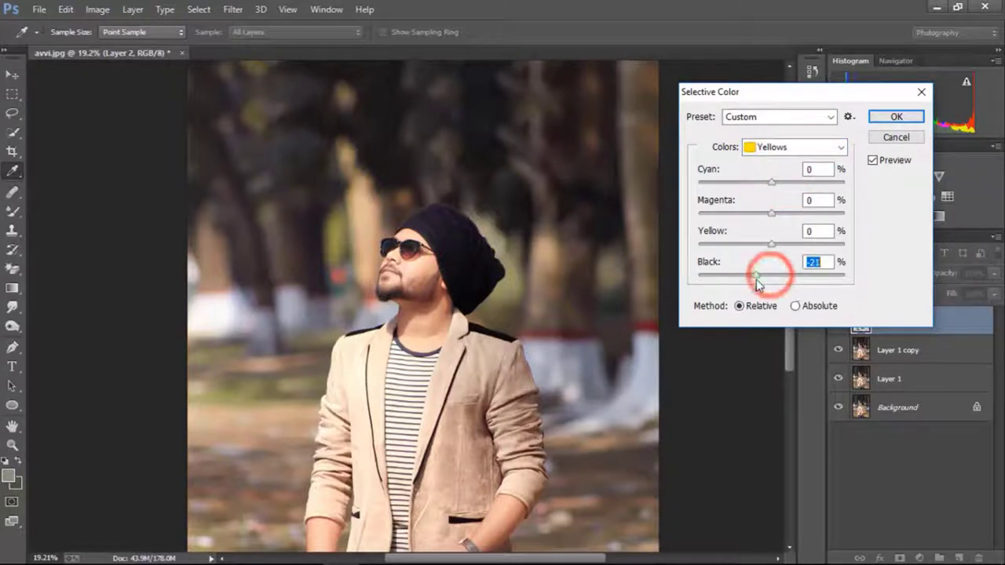
{"action": "left_click", "coordinate": [891, 115]}
- Fit the image in the window and make Layer 1 copy the active layer
{"action": "key", "text": "l"}
{"action": "key", "text": "ctrl+0"}
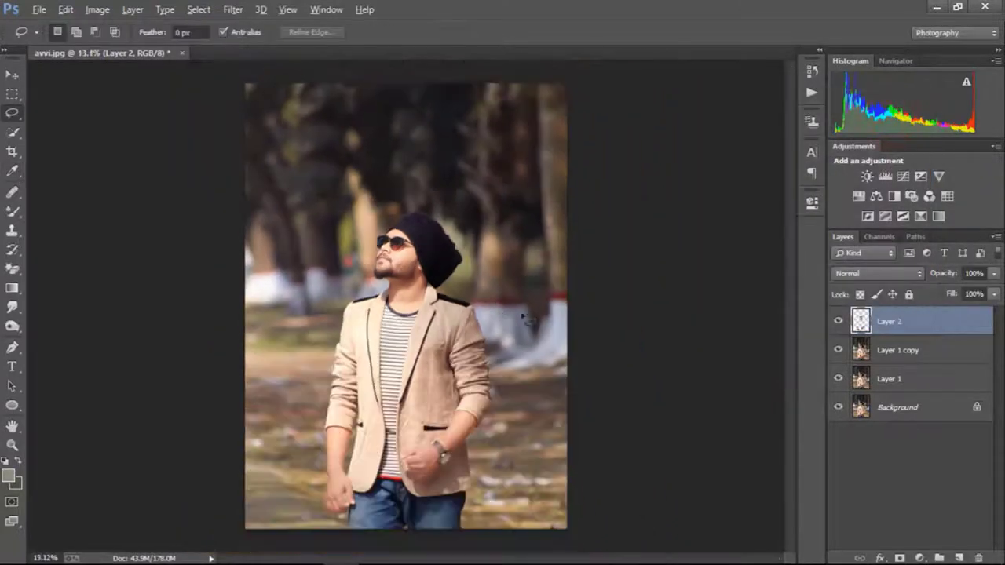
{"action": "scroll", "coordinate": [527, 318], "scroll_direction": "down", "scroll_amount": 2}
{"action": "scroll", "coordinate": [397, 267], "scroll_direction": "up", "scroll_amount": 2}
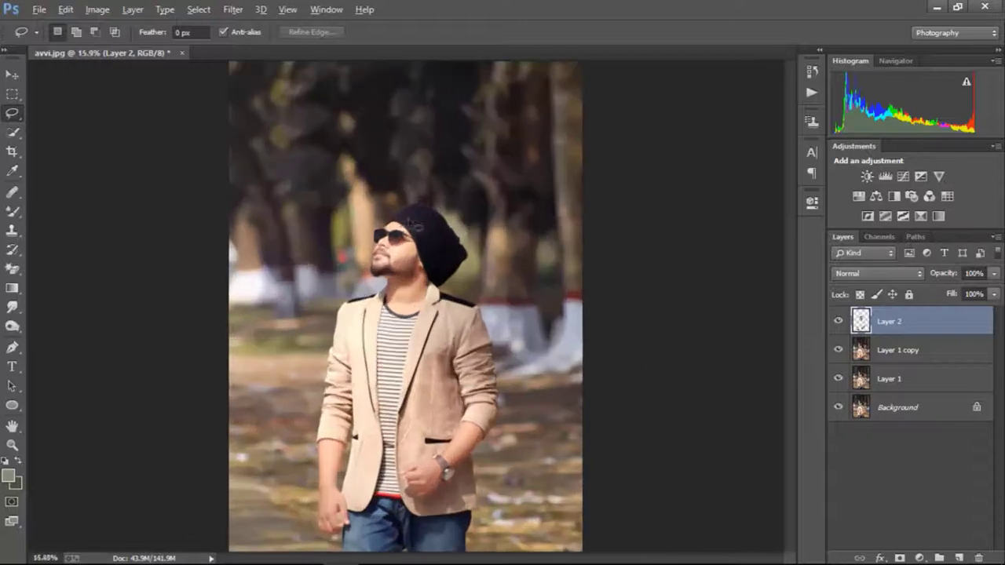
{"action": "scroll", "coordinate": [396, 267], "scroll_direction": "up", "scroll_amount": 2}
{"action": "scroll", "coordinate": [397, 267], "scroll_direction": "up", "scroll_amount": 1}
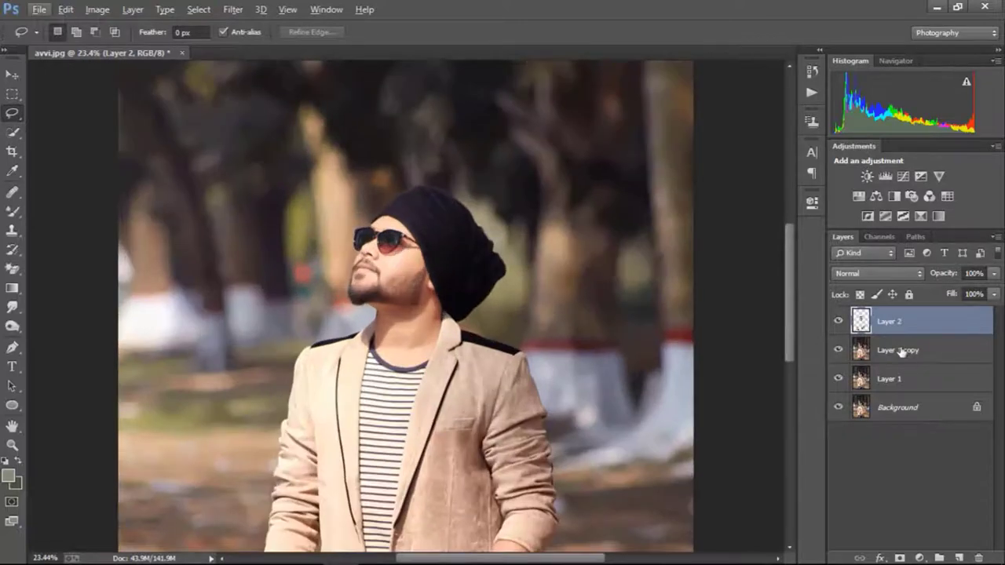
{"action": "left_click", "coordinate": [901, 352]}
{"action": "left_click", "coordinate": [889, 350]}
{"action": "scroll", "coordinate": [443, 306], "scroll_direction": "up", "scroll_amount": 1}
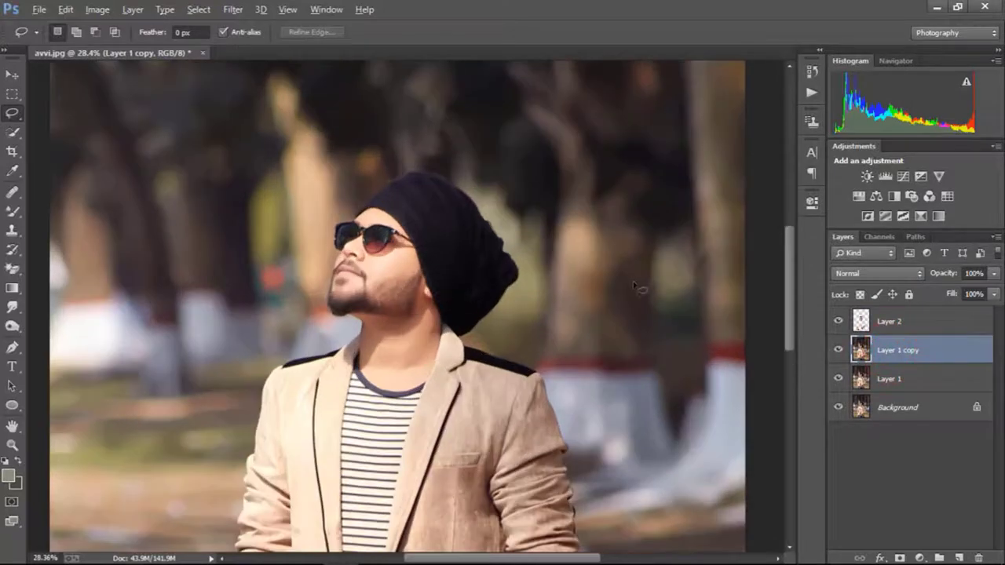
{"action": "scroll", "coordinate": [402, 269], "scroll_direction": "down", "scroll_amount": 1}
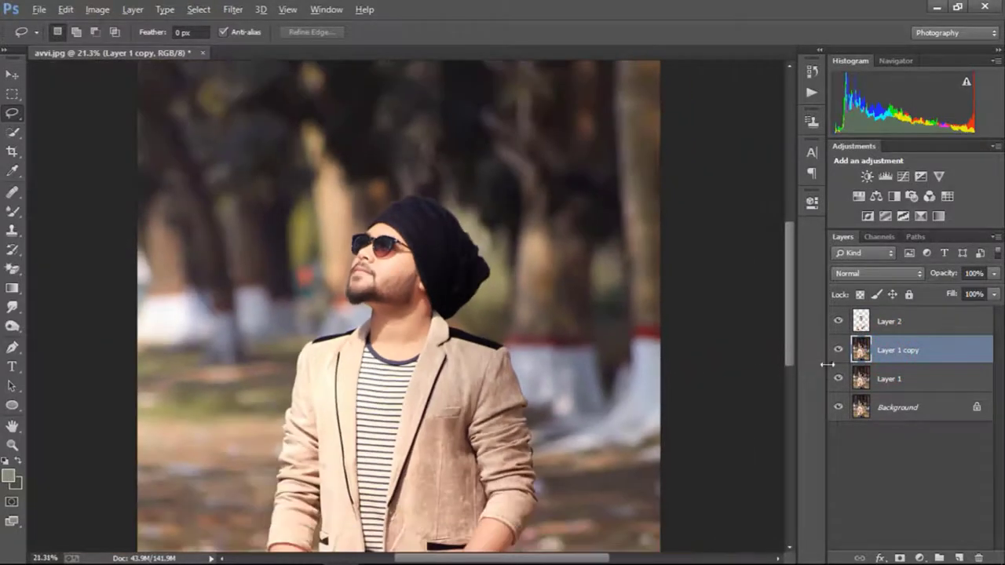
{"action": "scroll", "coordinate": [369, 306], "scroll_direction": "down", "scroll_amount": 1}
{"action": "left_click", "coordinate": [890, 322]}
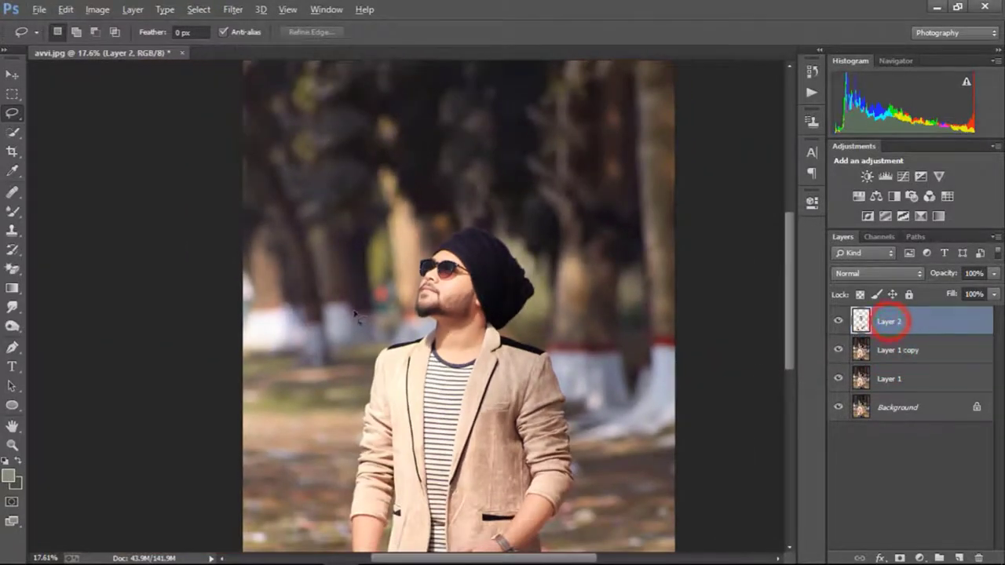
{"action": "scroll", "coordinate": [417, 318], "scroll_direction": "down", "scroll_amount": 1}
{"action": "scroll", "coordinate": [420, 302], "scroll_direction": "up", "scroll_amount": 1}
{"action": "scroll", "coordinate": [432, 252], "scroll_direction": "up", "scroll_amount": 2}
{"action": "scroll", "coordinate": [432, 251], "scroll_direction": "down", "scroll_amount": 1}
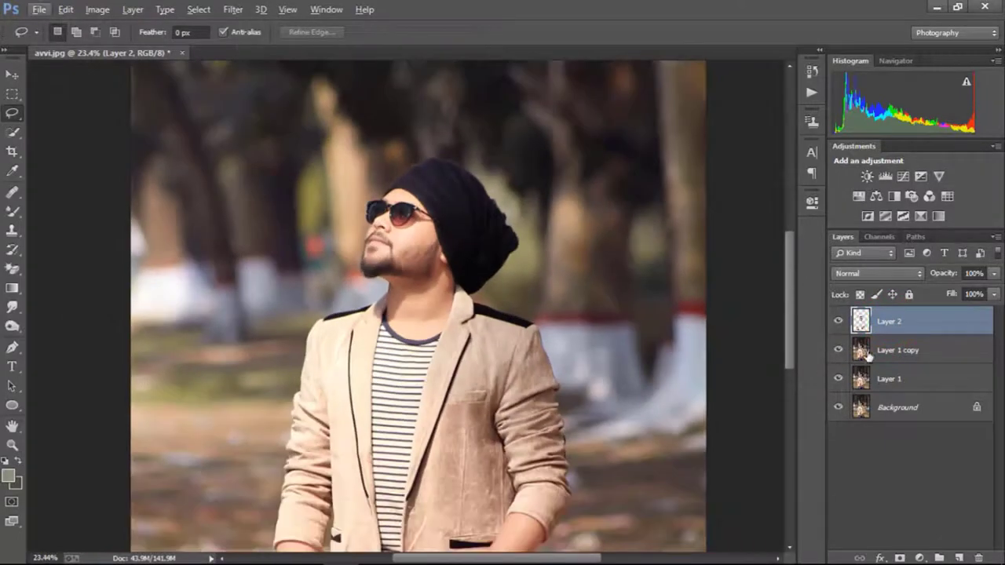
{"action": "left_click", "coordinate": [882, 349]}
- Target the Yellows range in Hue/Saturation, sampling the blazer colour
{"action": "left_click", "coordinate": [98, 8]}
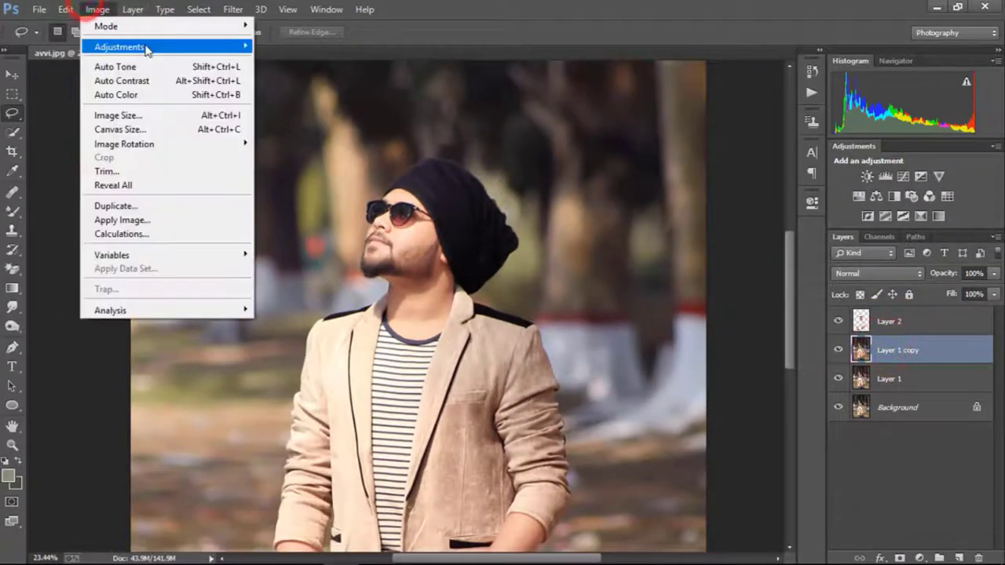
{"action": "left_click", "coordinate": [146, 46]}
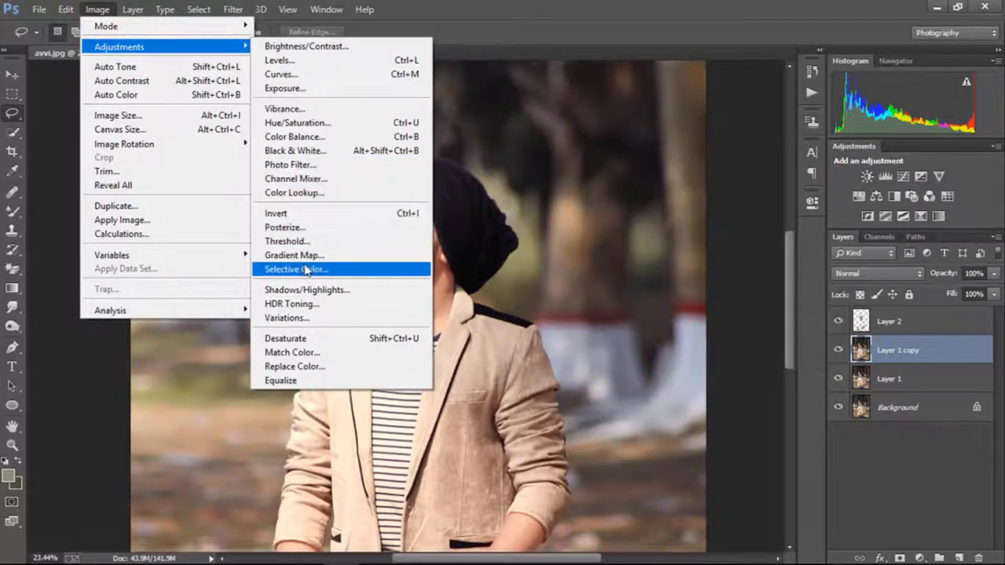
{"action": "left_click", "coordinate": [304, 124]}
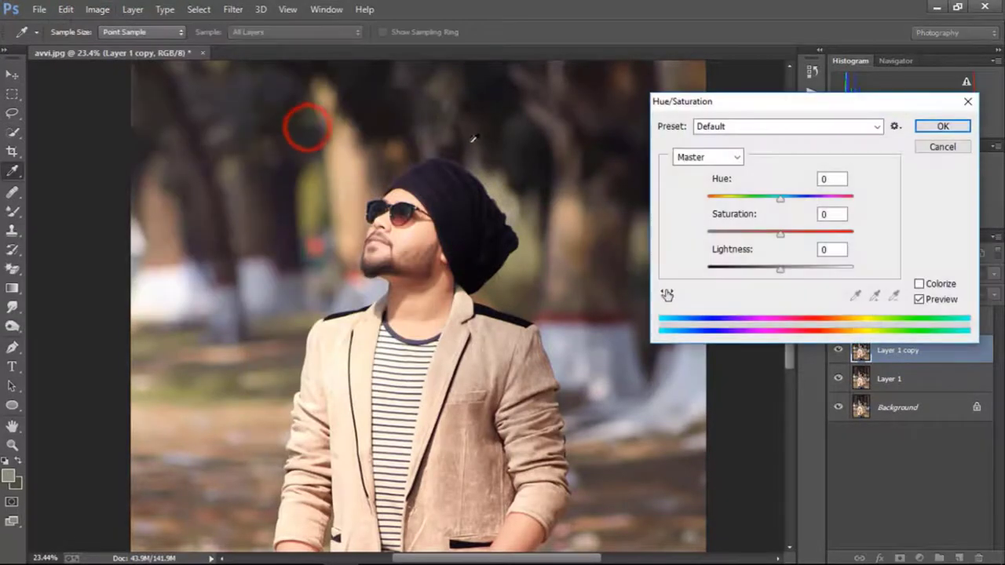
{"action": "left_click", "coordinate": [713, 156]}
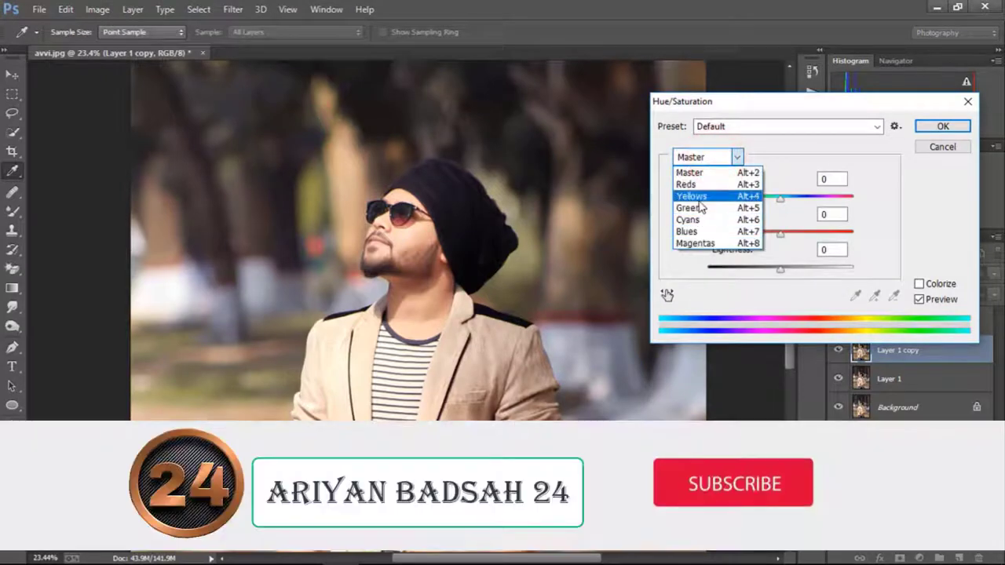
{"action": "left_click", "coordinate": [697, 206]}
{"action": "left_click", "coordinate": [304, 187]}
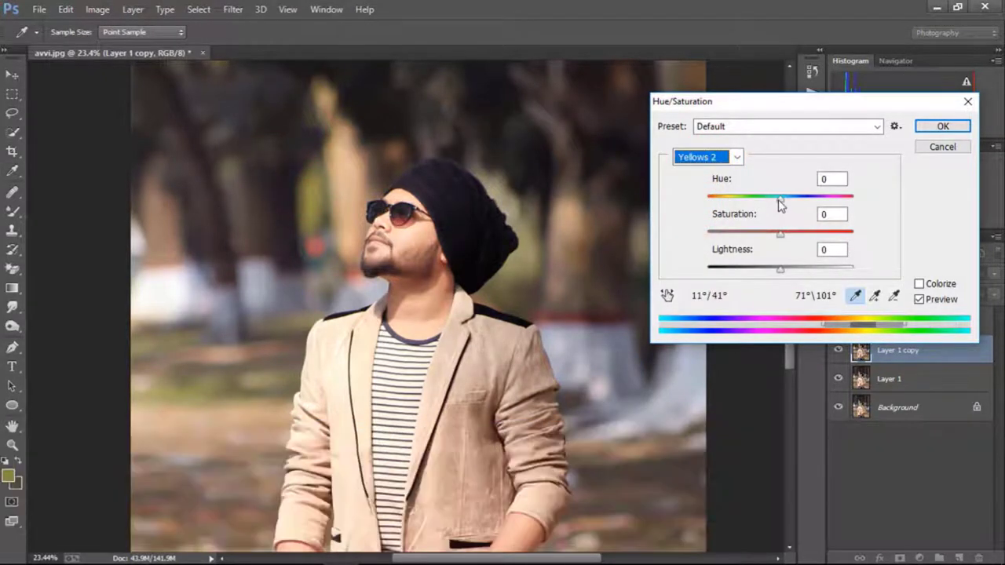
- Set the yellows to hue -4, saturation +24, lightness -19 and apply
{"action": "left_click_drag", "start_coordinate": [779, 197], "coordinate": [752, 198]}
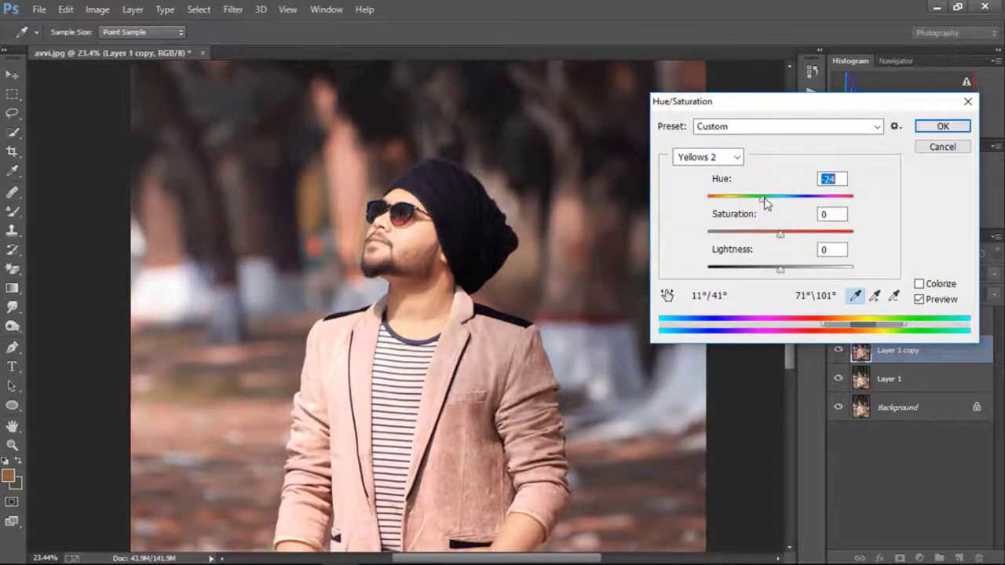
{"action": "left_click", "coordinate": [417, 238], "text": "alt"}
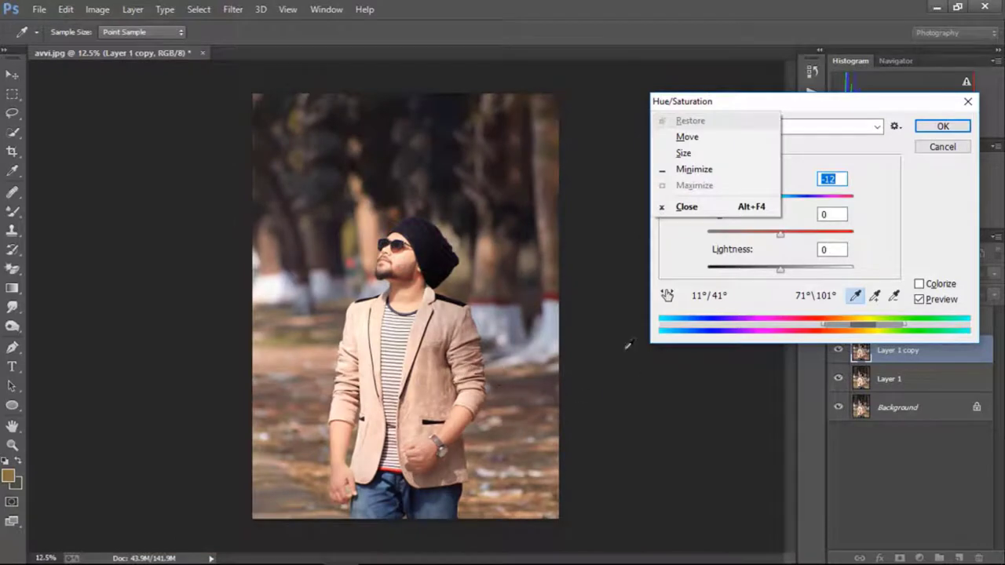
{"action": "left_click", "coordinate": [817, 104]}
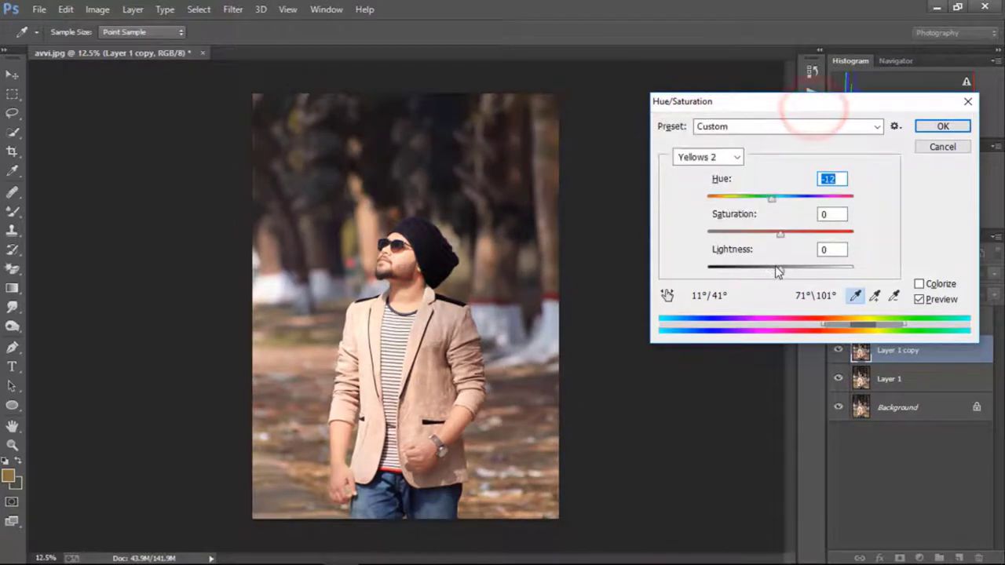
{"action": "left_click_drag", "start_coordinate": [773, 269], "coordinate": [766, 270]}
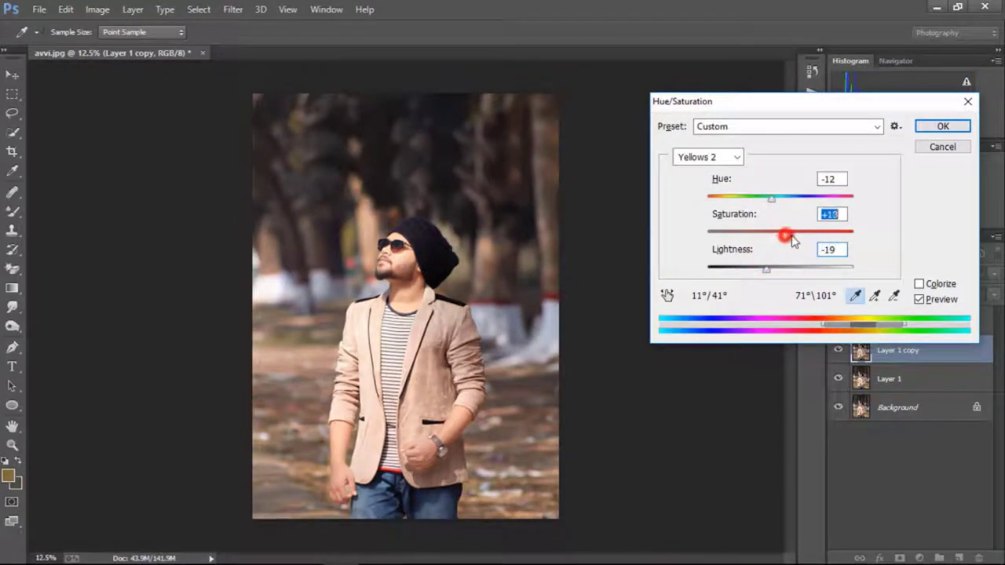
{"action": "left_click_drag", "start_coordinate": [791, 237], "coordinate": [798, 237]}
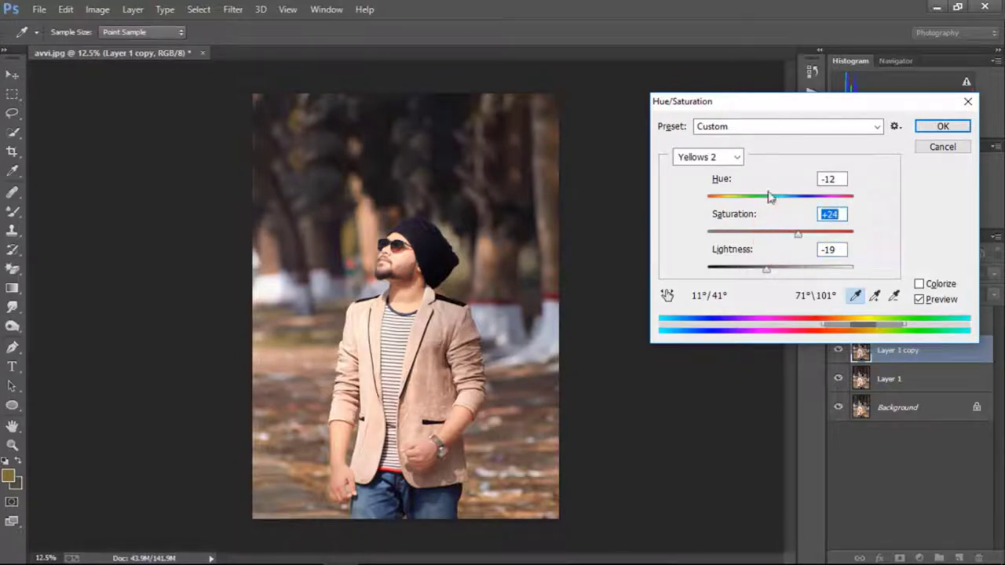
{"action": "left_click_drag", "start_coordinate": [782, 203], "coordinate": [779, 204]}
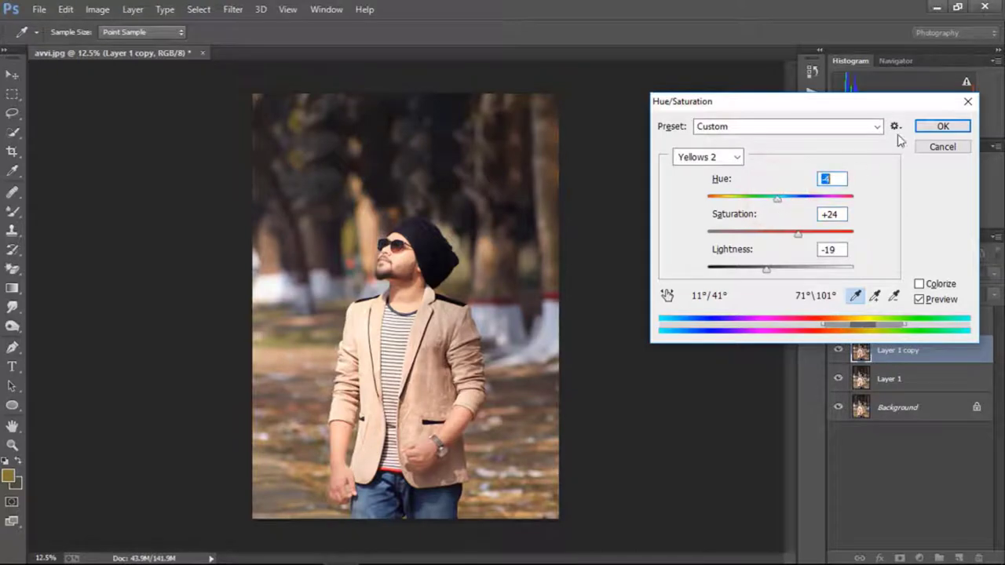
{"action": "left_click", "coordinate": [929, 128]}
{"action": "key", "text": "l"}
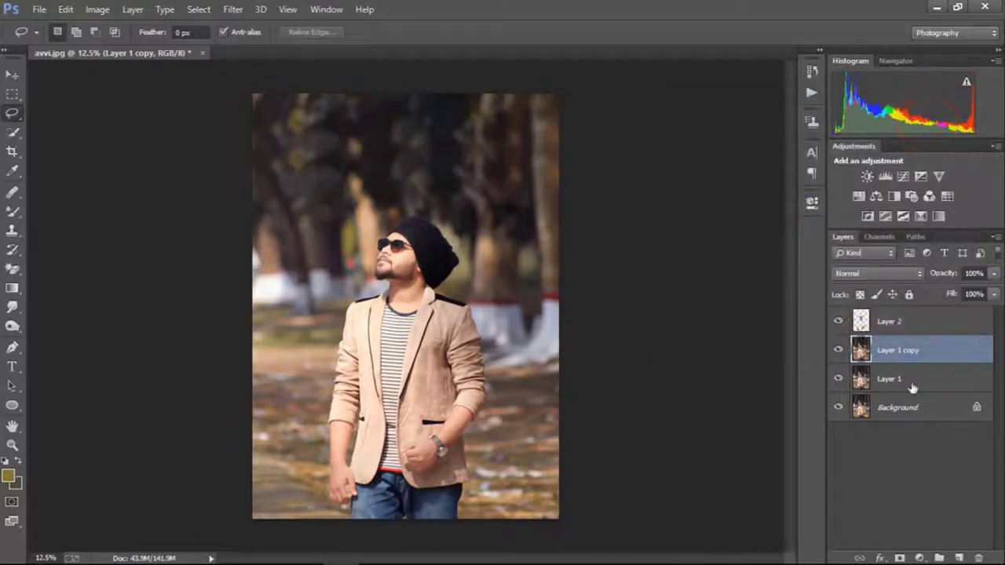
- Apply a Warming Filter (85) photo filter at 29% to Layer 1 copy
{"action": "left_click", "coordinate": [112, 11]}
{"action": "mouse_move", "coordinate": [119, 47]}
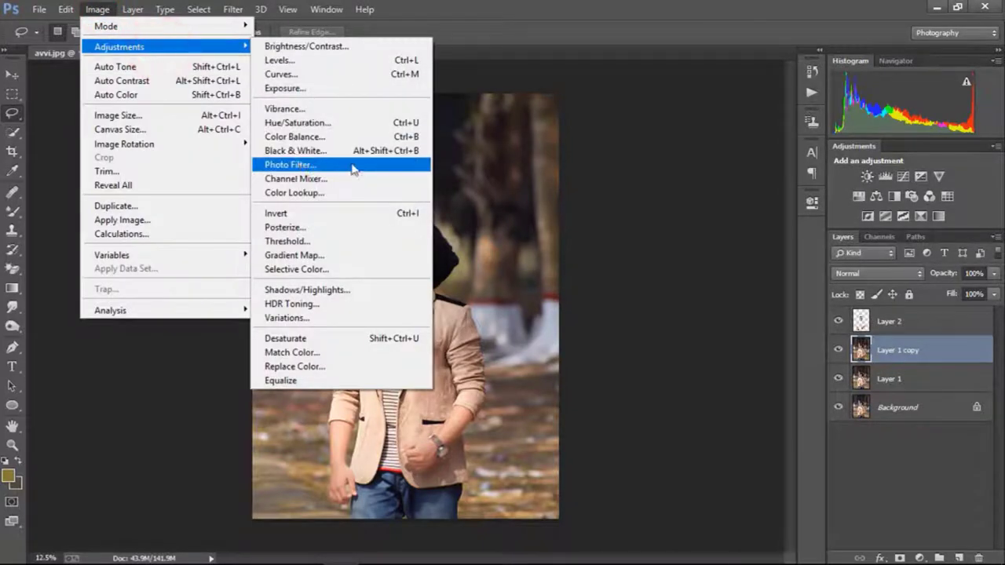
{"action": "left_click", "coordinate": [353, 170]}
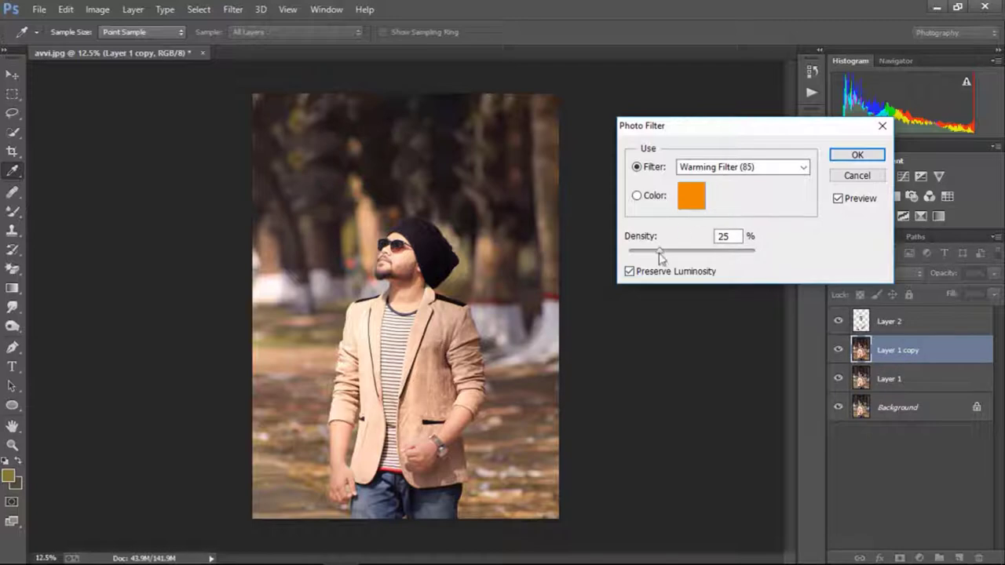
{"action": "left_click", "coordinate": [857, 157]}
- Apply Color Balance with midtone levels +7, 0, +27
{"action": "left_click", "coordinate": [96, 10]}
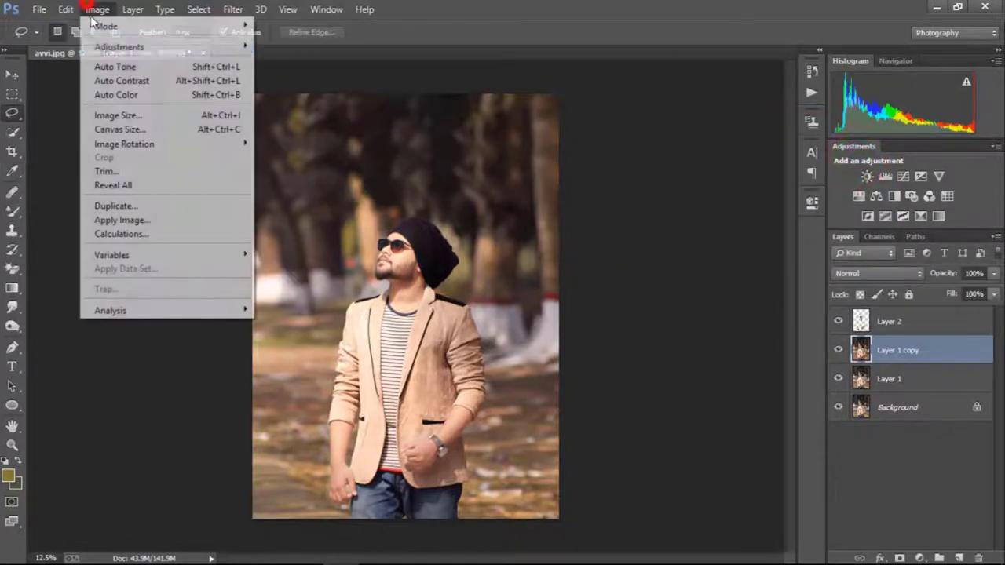
{"action": "left_click", "coordinate": [143, 47]}
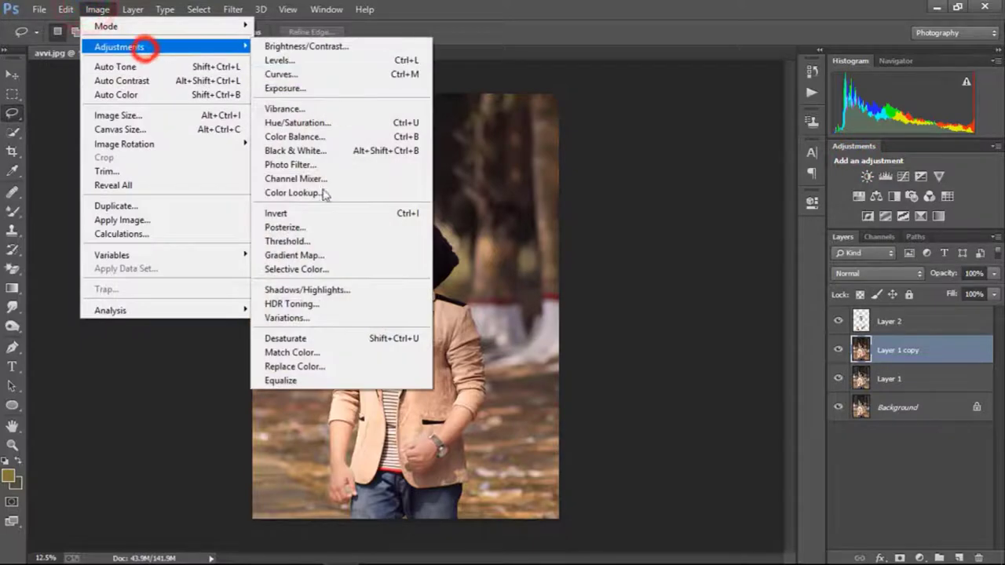
{"action": "left_click", "coordinate": [323, 136]}
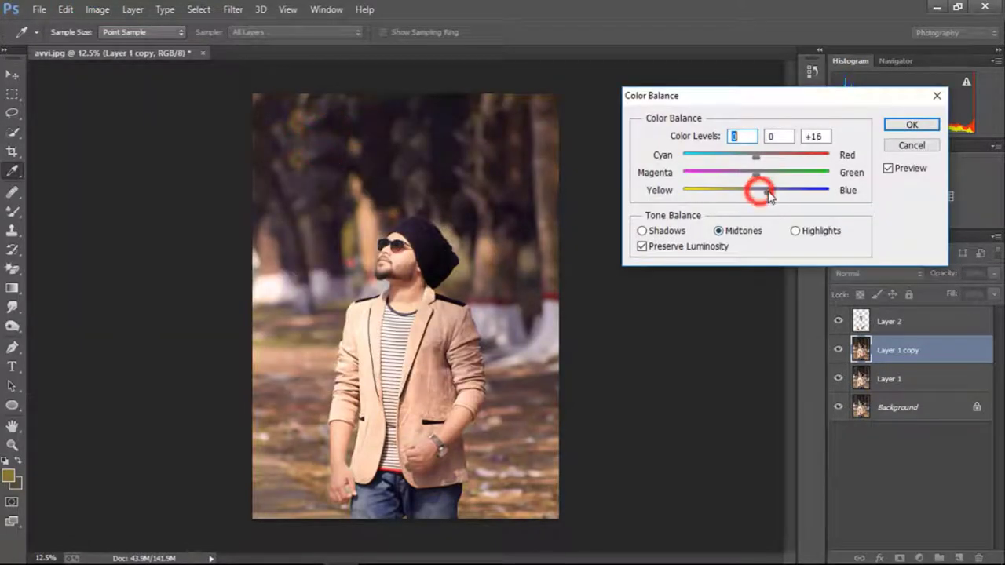
{"action": "left_click_drag", "start_coordinate": [769, 196], "coordinate": [767, 193]}
{"action": "left_click", "coordinate": [759, 156]}
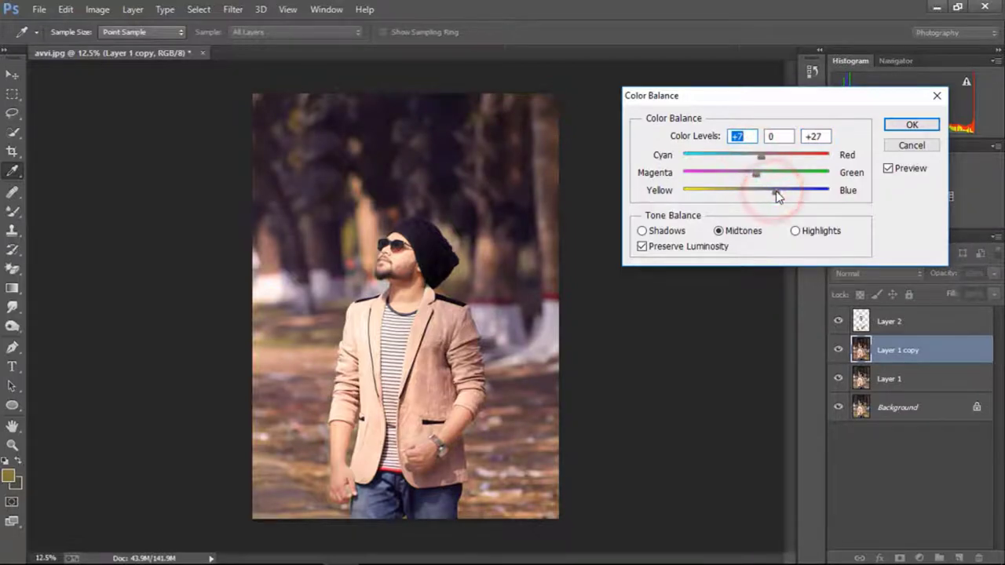
{"action": "left_click", "coordinate": [911, 124]}
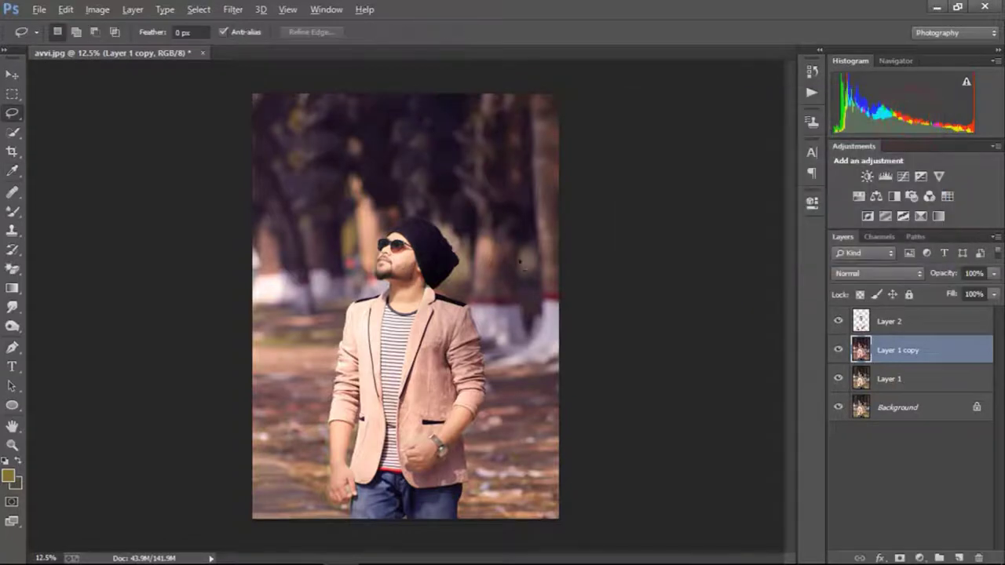
- Select Layer 2 and set up the standard Eraser with a 61 px brush
{"action": "scroll", "coordinate": [521, 261], "scroll_direction": "down", "scroll_amount": 1}
{"action": "scroll", "coordinate": [518, 267], "scroll_direction": "up", "scroll_amount": 2}
{"action": "scroll", "coordinate": [510, 283], "scroll_direction": "up", "scroll_amount": 2}
{"action": "scroll", "coordinate": [507, 293], "scroll_direction": "down", "scroll_amount": 1}
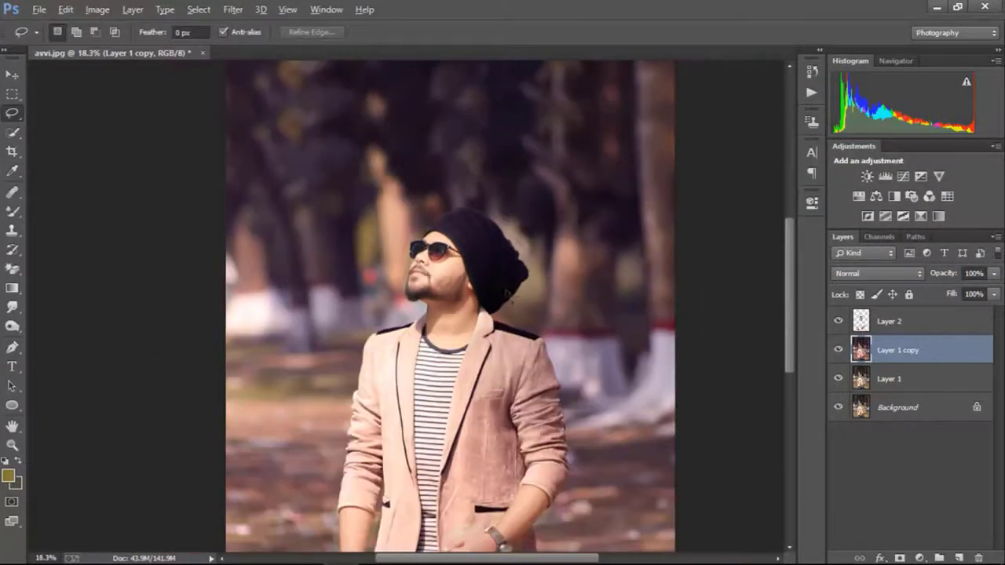
{"action": "scroll", "coordinate": [510, 292], "scroll_direction": "up", "scroll_amount": 1}
{"action": "scroll", "coordinate": [550, 289], "scroll_direction": "up", "scroll_amount": 2}
{"action": "scroll", "coordinate": [620, 284], "scroll_direction": "up", "scroll_amount": 2}
{"action": "scroll", "coordinate": [691, 281], "scroll_direction": "up", "scroll_amount": 1}
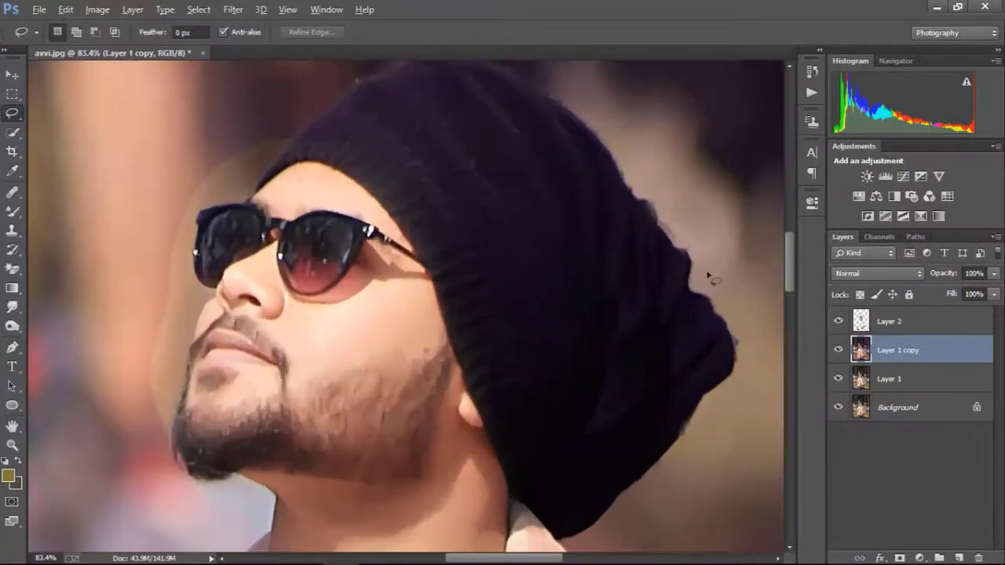
{"action": "left_click", "coordinate": [883, 323]}
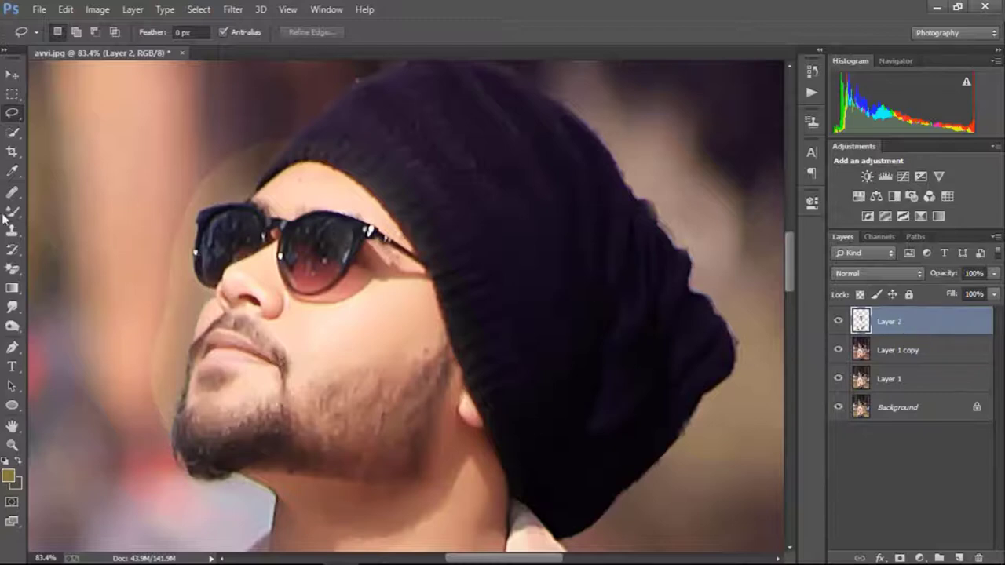
{"action": "left_click", "coordinate": [12, 268]}
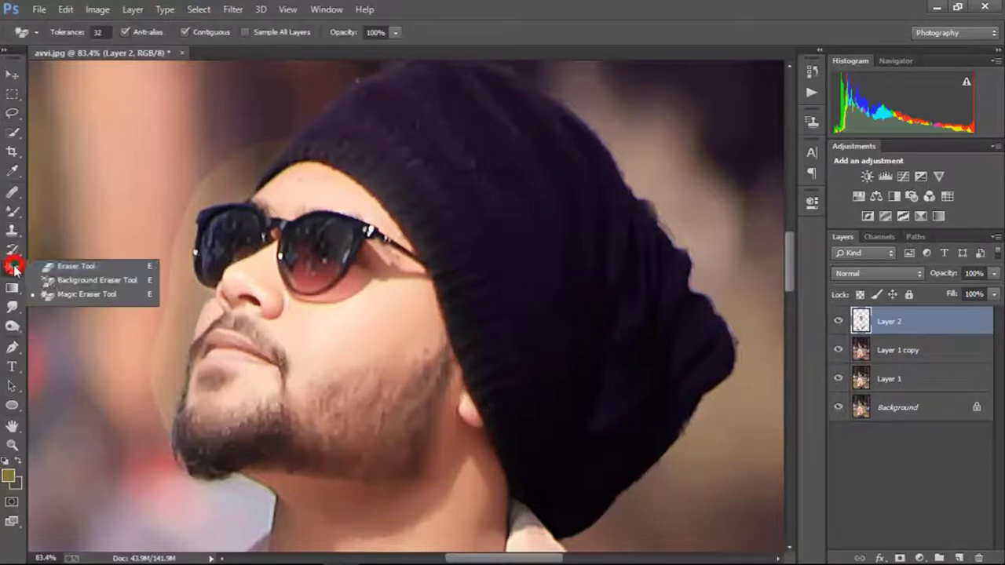
{"action": "left_click", "coordinate": [64, 269]}
{"action": "right_click", "coordinate": [351, 164]}
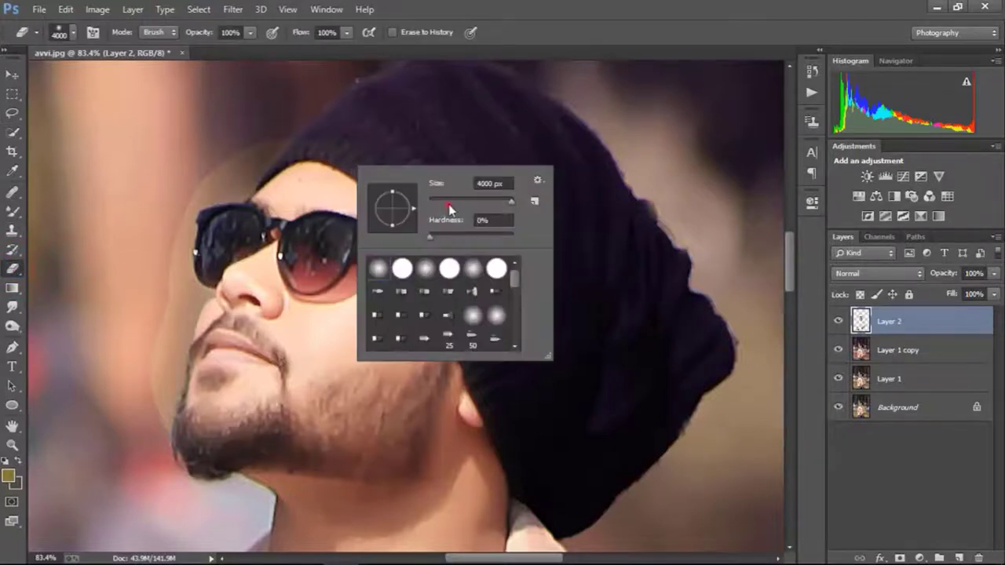
{"action": "left_click", "coordinate": [317, 150]}
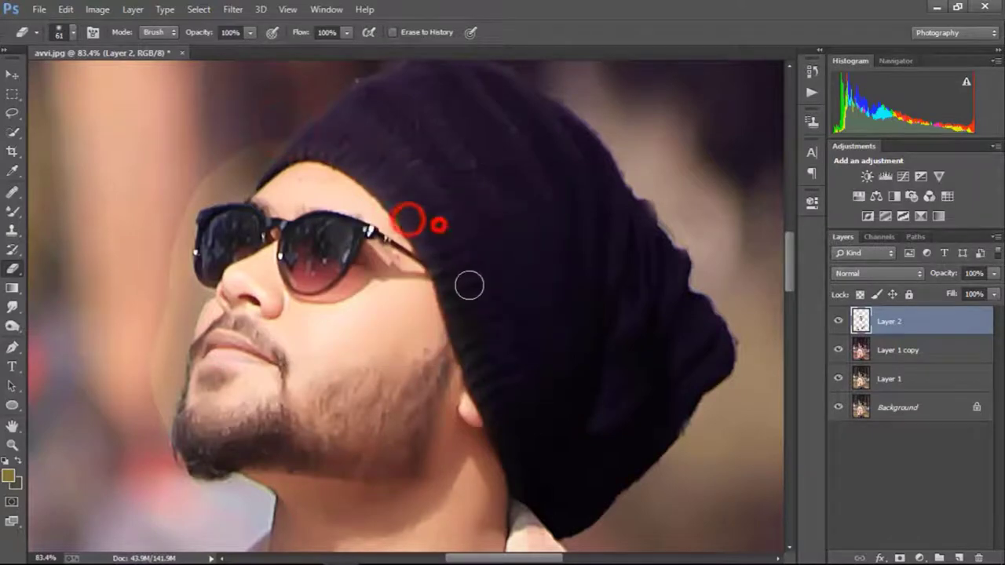
- Erase the blur along the beanie edge, jacket collar, neckline and chin
{"action": "left_click_drag", "start_coordinate": [475, 270], "coordinate": [408, 126]}
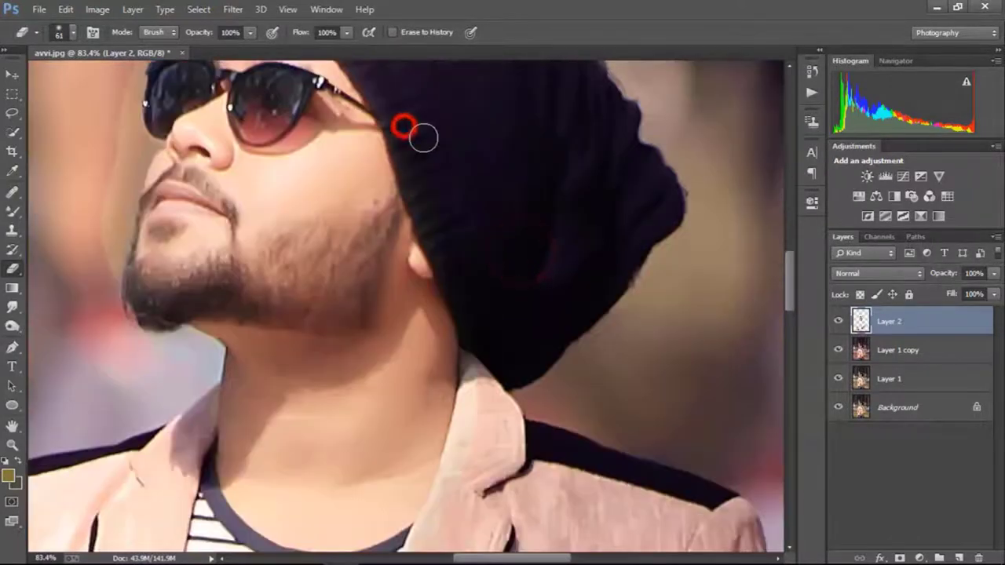
{"action": "left_click", "coordinate": [419, 168]}
{"action": "left_click", "coordinate": [406, 137]}
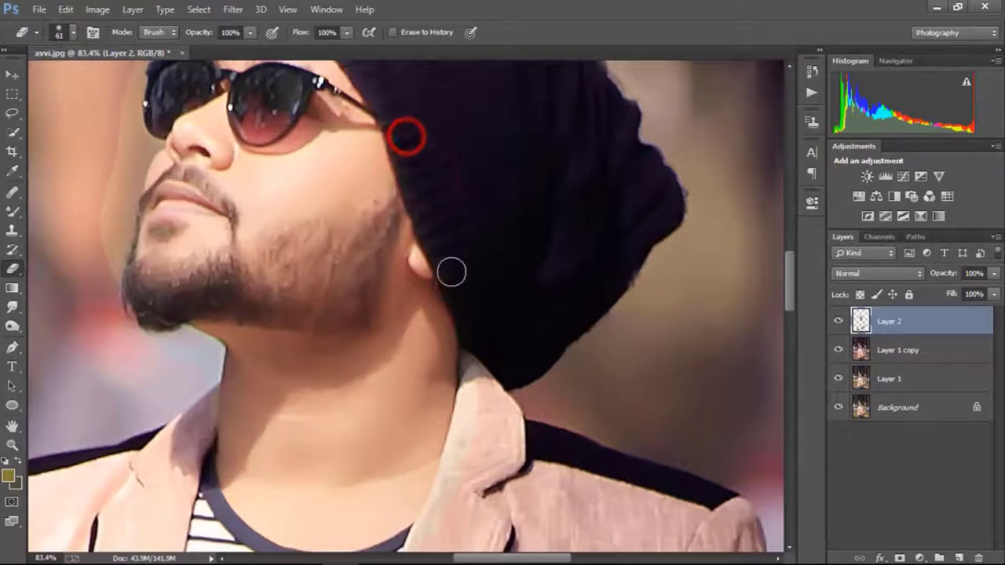
{"action": "left_click_drag", "start_coordinate": [484, 313], "coordinate": [502, 168]}
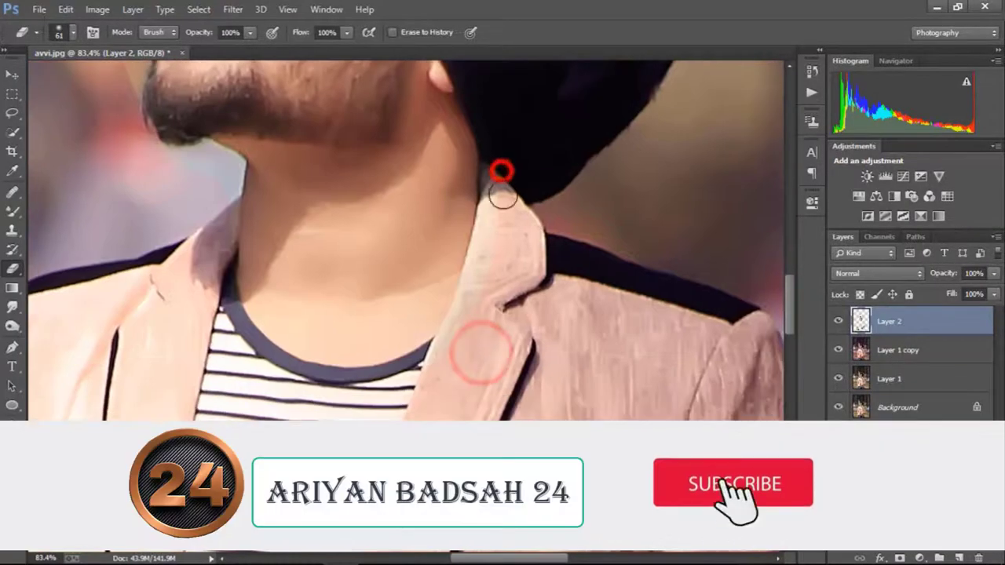
{"action": "left_click", "coordinate": [488, 272]}
{"action": "left_click", "coordinate": [434, 361]}
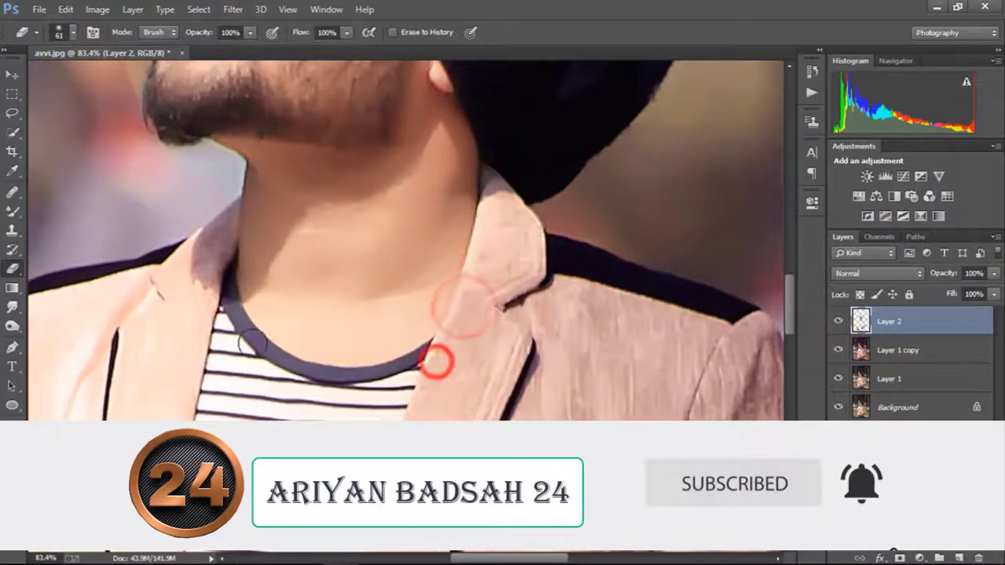
{"action": "left_click", "coordinate": [223, 229]}
{"action": "left_click", "coordinate": [224, 193]}
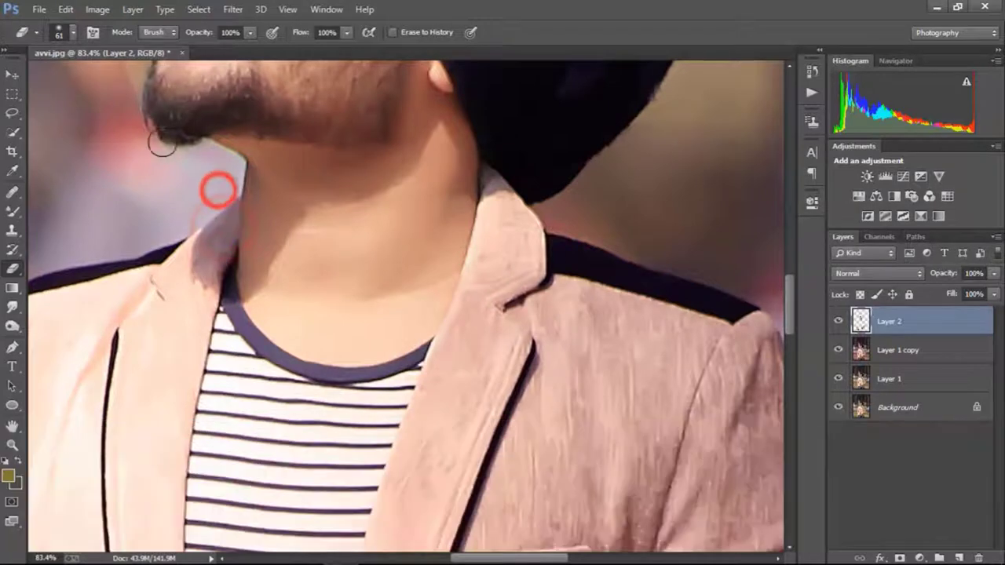
{"action": "left_click", "coordinate": [179, 166]}
- Erase the remaining blur beside the chin, around the sunglasses and along the beanie
{"action": "left_click_drag", "start_coordinate": [177, 156], "coordinate": [254, 303]}
{"action": "left_click", "coordinate": [241, 249]}
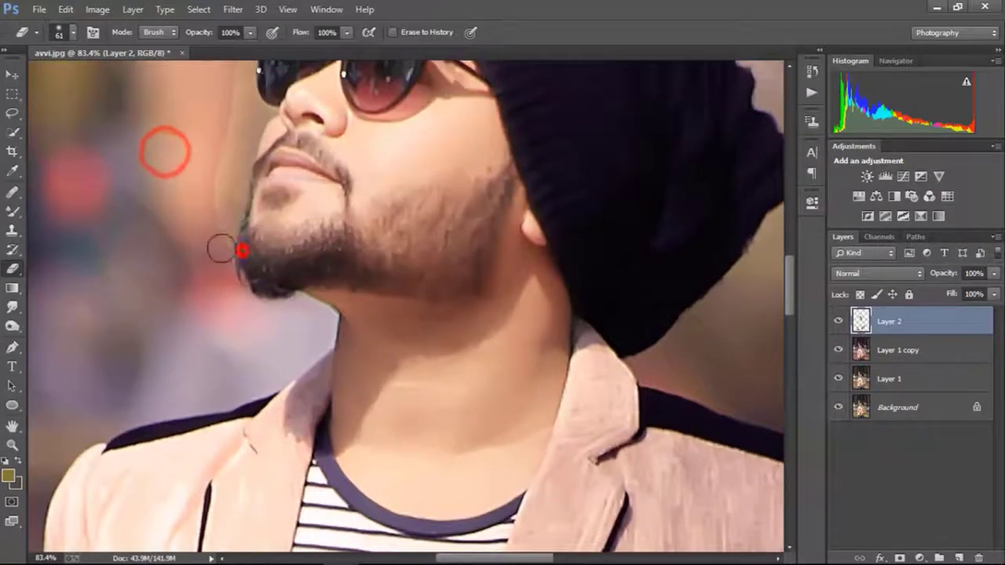
{"action": "left_click", "coordinate": [207, 219]}
{"action": "left_click_drag", "start_coordinate": [215, 149], "coordinate": [216, 302]}
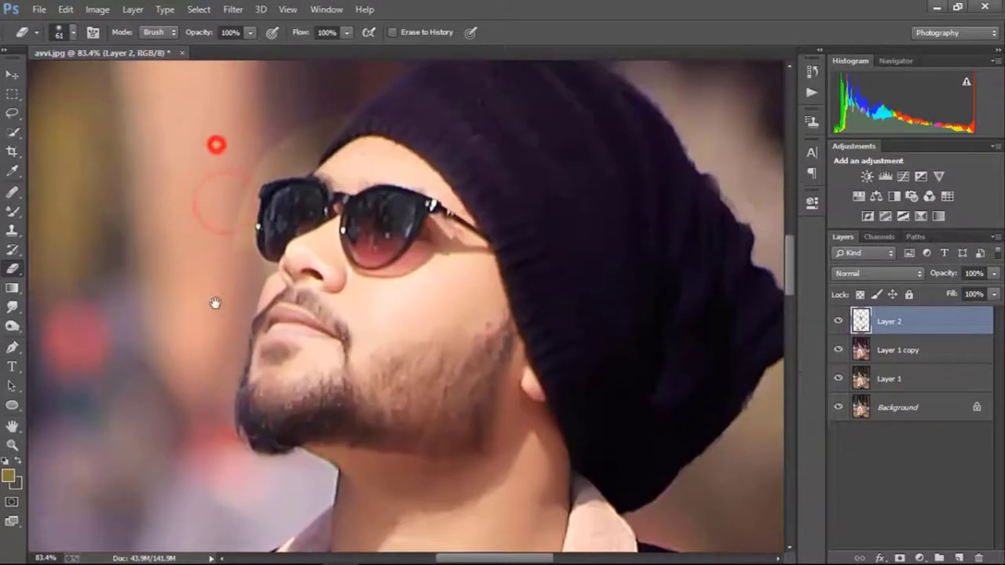
{"action": "left_click", "coordinate": [242, 265]}
{"action": "left_click", "coordinate": [261, 154]}
{"action": "left_click", "coordinate": [309, 131]}
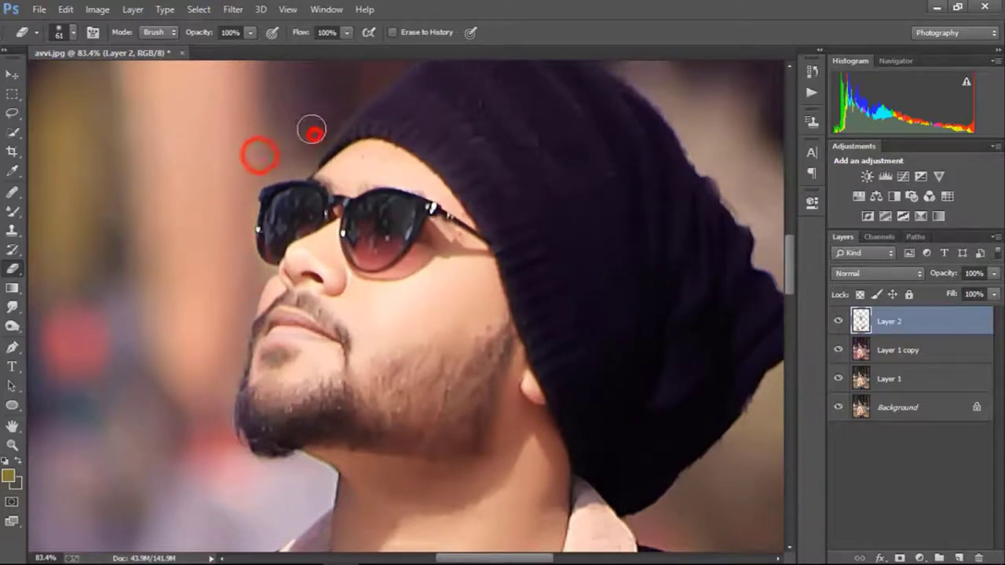
{"action": "left_click", "coordinate": [290, 161]}
{"action": "left_click_drag", "start_coordinate": [289, 149], "coordinate": [233, 252]}
{"action": "left_click", "coordinate": [248, 270]}
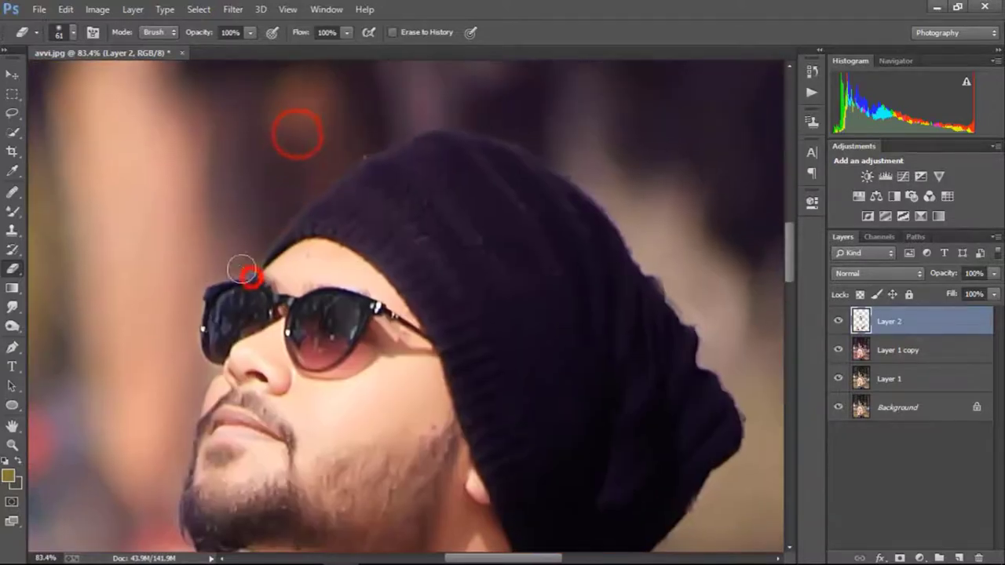
- Zoom in on the hanging arm and erase blur along the hand's left and lower edges
{"action": "scroll", "coordinate": [543, 189], "scroll_direction": "down", "scroll_amount": 3}
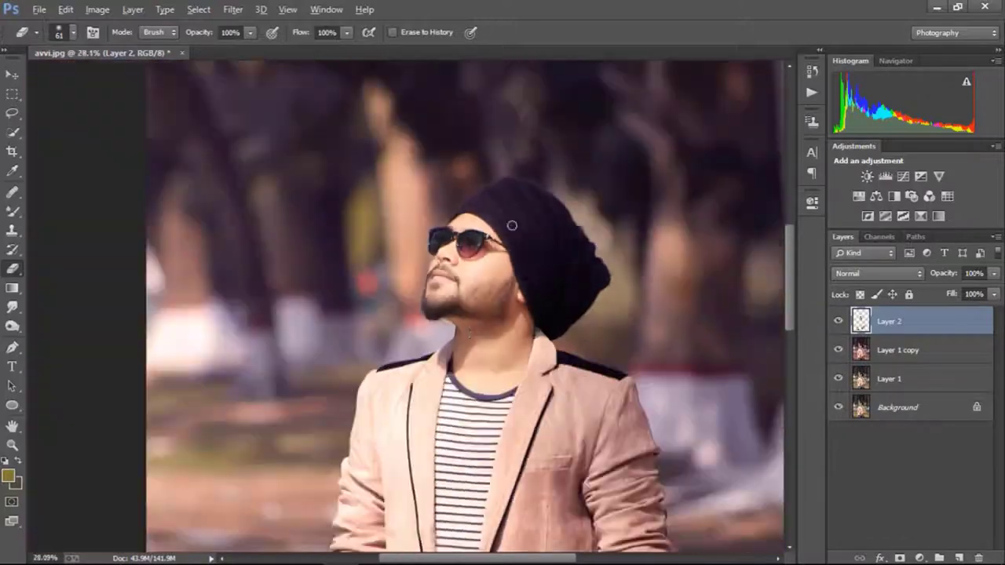
{"action": "left_click_drag", "start_coordinate": [471, 542], "coordinate": [476, 271]}
{"action": "scroll", "coordinate": [363, 318], "scroll_direction": "up", "scroll_amount": 2}
{"action": "left_click_drag", "start_coordinate": [338, 549], "coordinate": [339, 395]}
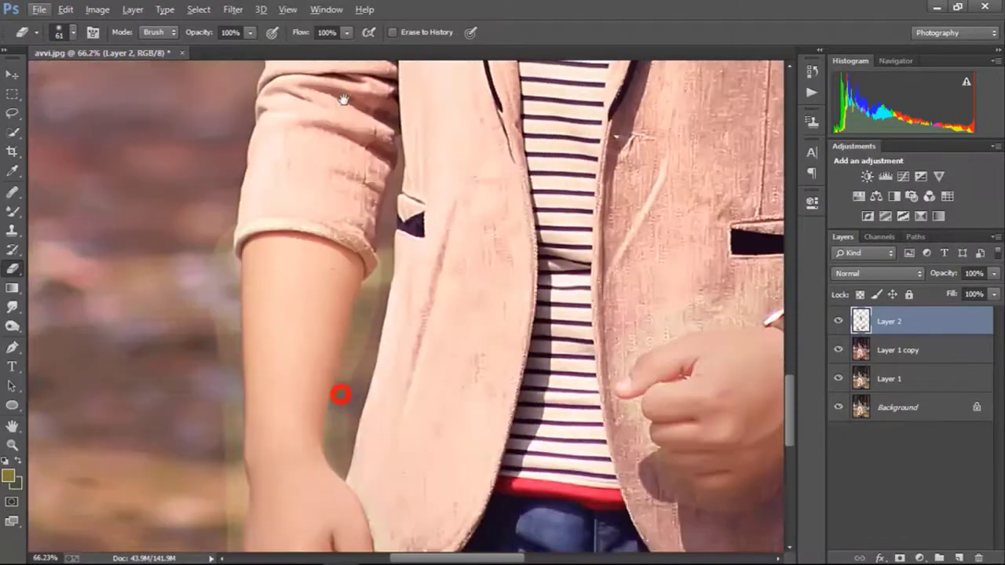
{"action": "scroll", "coordinate": [230, 207], "scroll_direction": "up", "scroll_amount": 2}
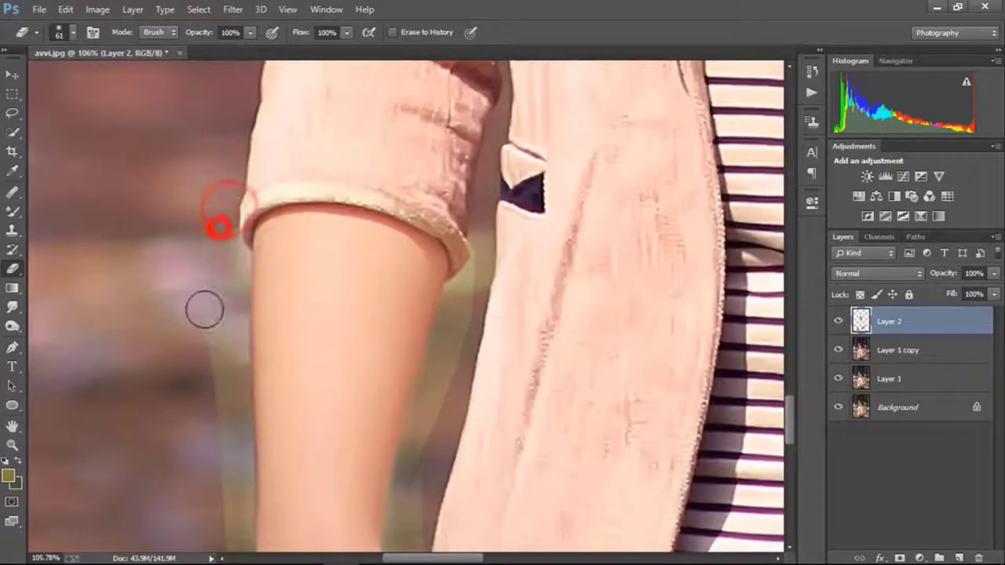
{"action": "left_click_drag", "start_coordinate": [219, 305], "coordinate": [227, 142]}
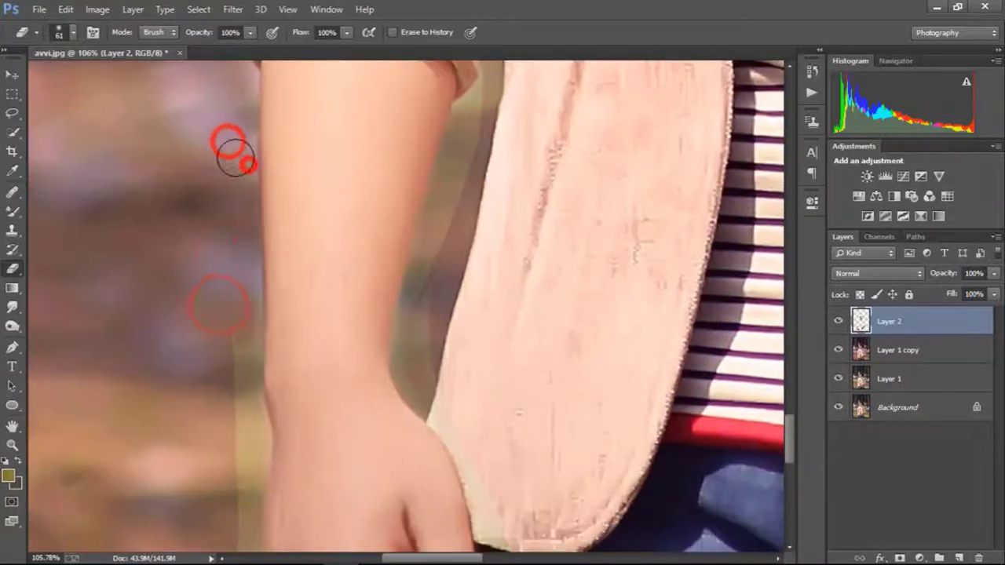
{"action": "left_click_drag", "start_coordinate": [242, 353], "coordinate": [234, 160]}
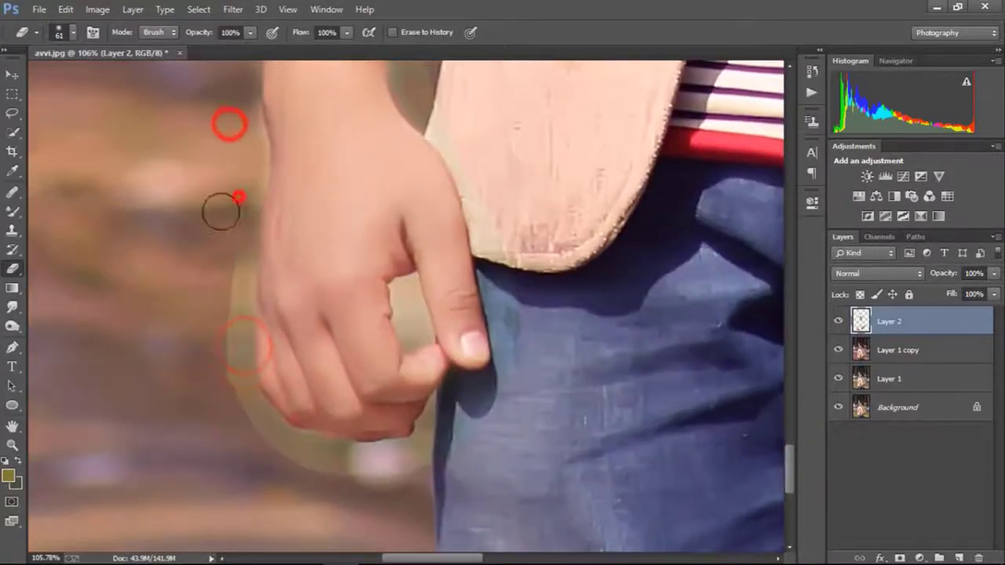
{"action": "left_click", "coordinate": [227, 203]}
{"action": "left_click", "coordinate": [220, 248]}
{"action": "left_click", "coordinate": [234, 310]}
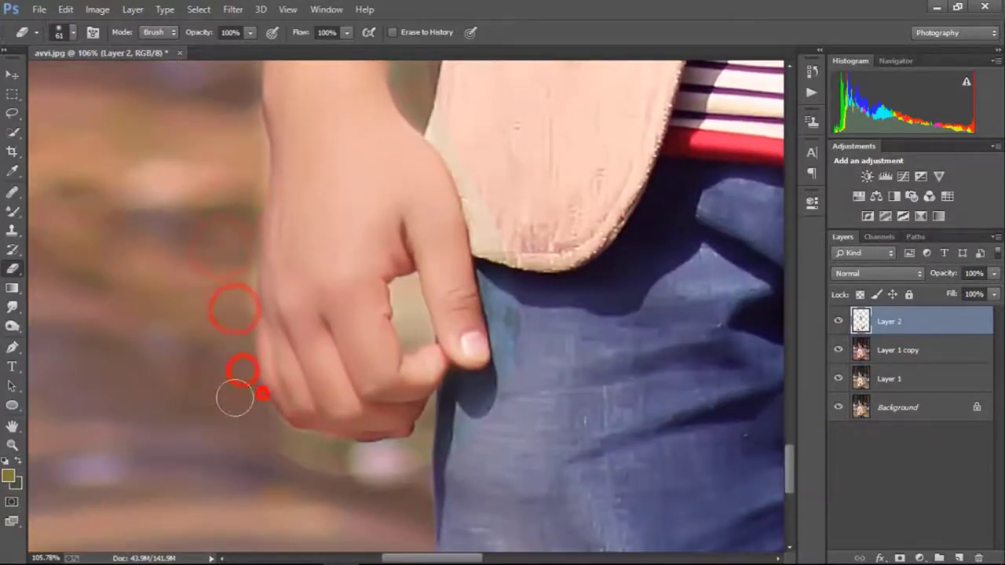
{"action": "left_click_drag", "start_coordinate": [241, 372], "coordinate": [265, 432]}
{"action": "left_click", "coordinate": [270, 453]}
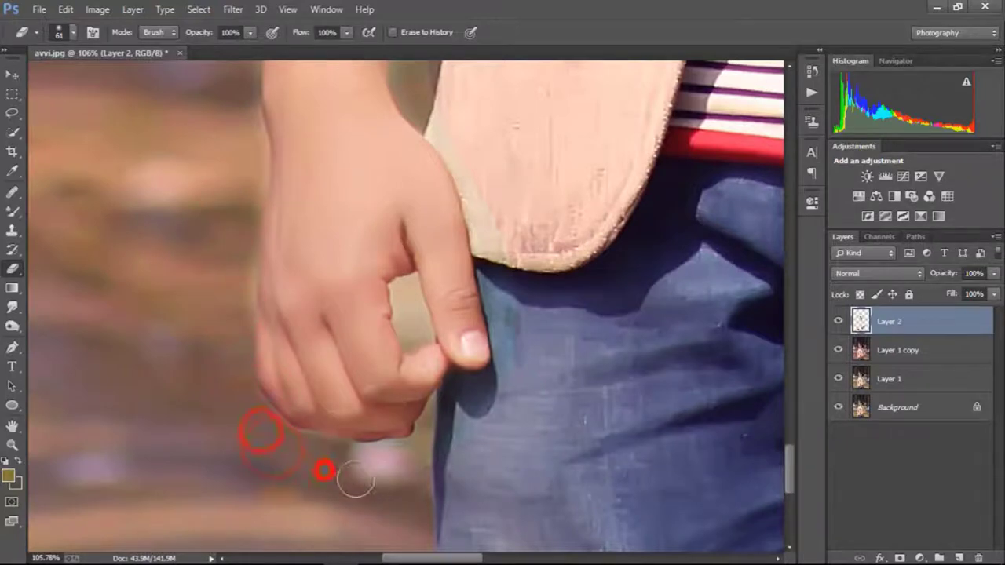
- Erase blur near the finger, along the wrist and jacket edge, and on the sleeve cuff
{"action": "left_click", "coordinate": [405, 297]}
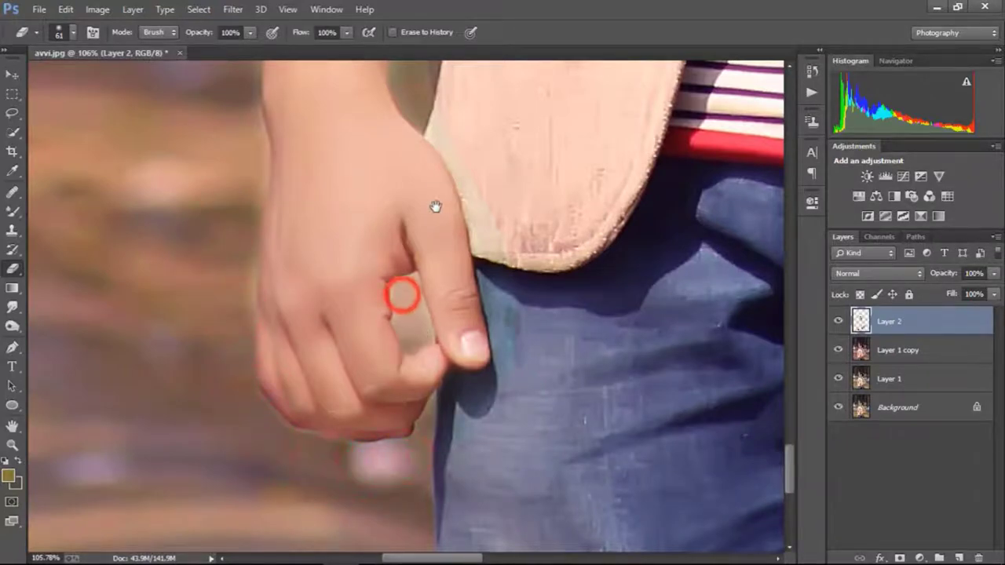
{"action": "left_click_drag", "start_coordinate": [436, 206], "coordinate": [389, 392]}
{"action": "left_click", "coordinate": [376, 354]}
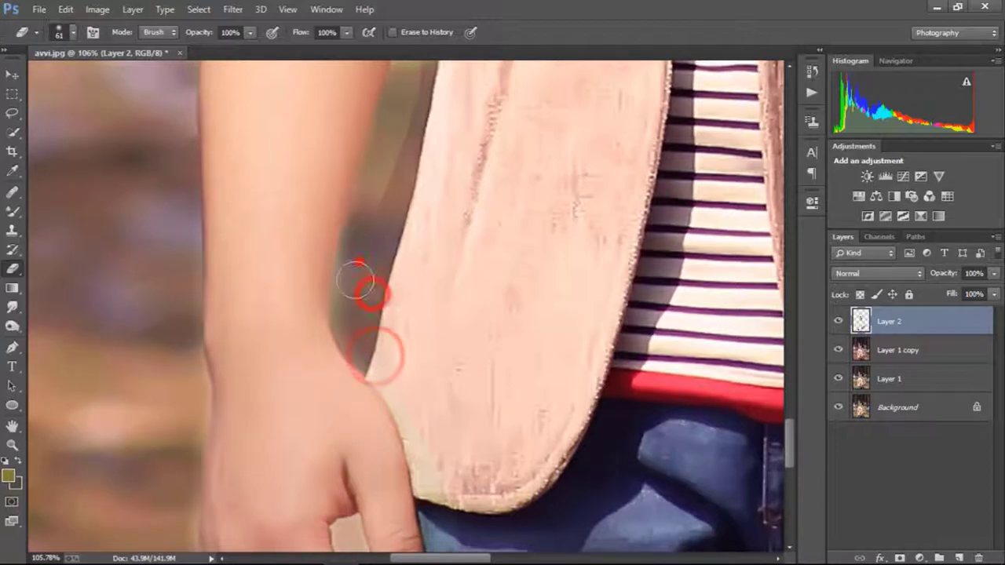
{"action": "mouse_move", "coordinate": [359, 262]}
{"action": "left_mouse_down"}
{"action": "mouse_move", "coordinate": [345, 302]}
{"action": "mouse_move", "coordinate": [381, 354]}
{"action": "left_mouse_up"}
{"action": "left_click", "coordinate": [393, 354]}
{"action": "left_click", "coordinate": [433, 455]}
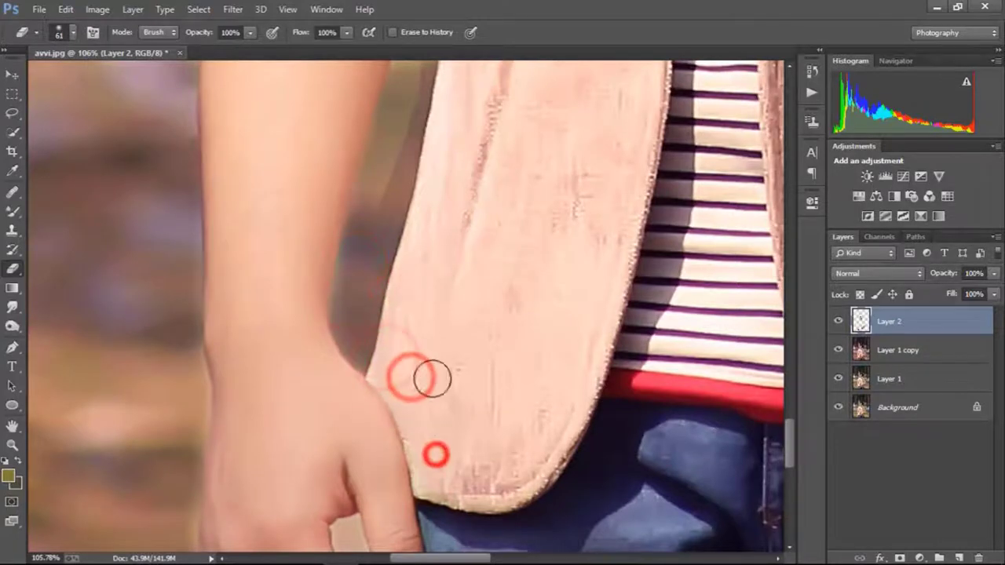
{"action": "left_click_drag", "start_coordinate": [397, 275], "coordinate": [366, 372]}
{"action": "left_click_drag", "start_coordinate": [363, 292], "coordinate": [365, 305]}
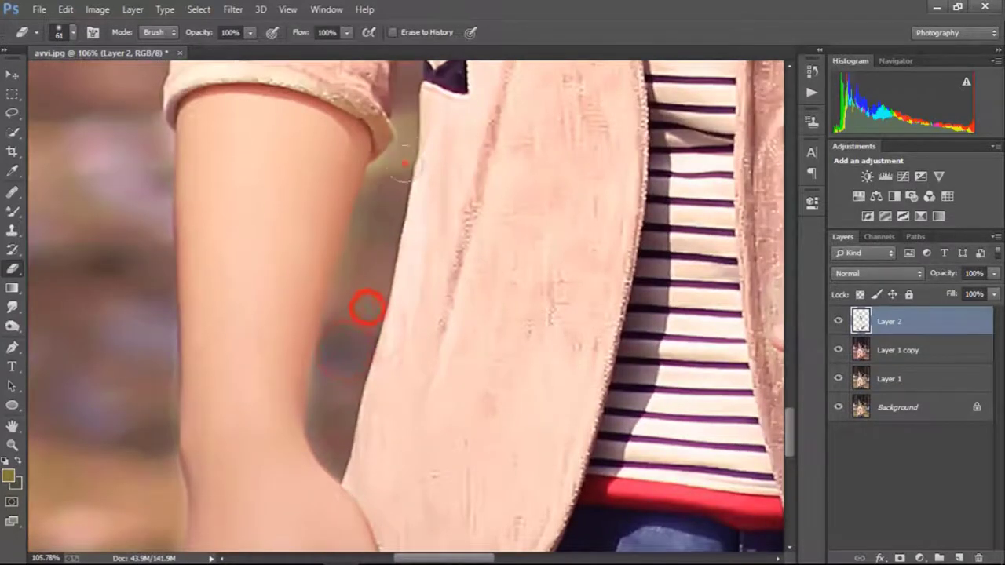
{"action": "mouse_move", "coordinate": [403, 124]}
{"action": "left_mouse_down"}
{"action": "mouse_move", "coordinate": [374, 287]}
{"action": "mouse_move", "coordinate": [406, 292]}
{"action": "left_mouse_up"}
{"action": "left_click", "coordinate": [354, 208]}
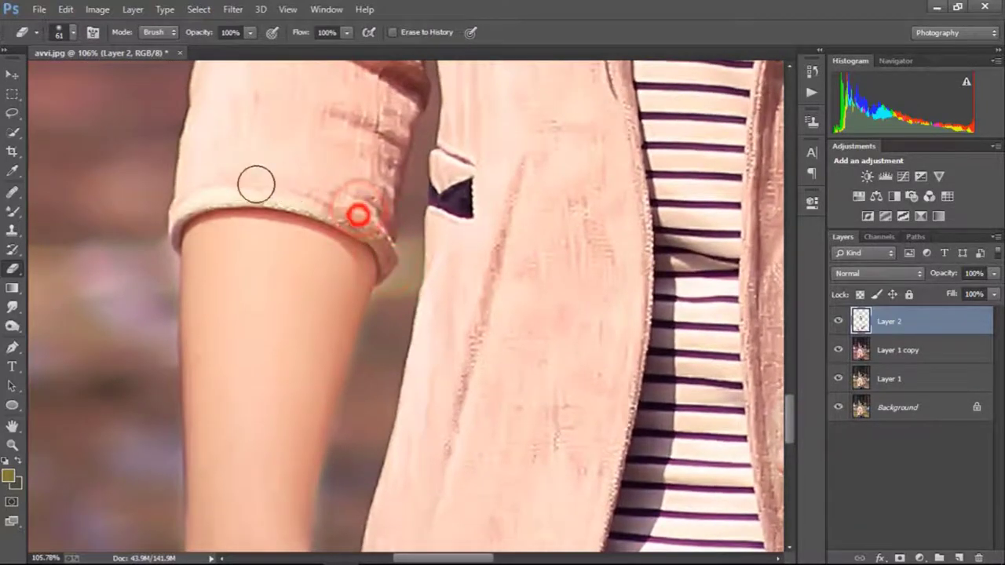
{"action": "scroll", "coordinate": [303, 168], "scroll_direction": "down", "scroll_amount": 2}
{"action": "scroll", "coordinate": [329, 184], "scroll_direction": "down", "scroll_amount": 2}
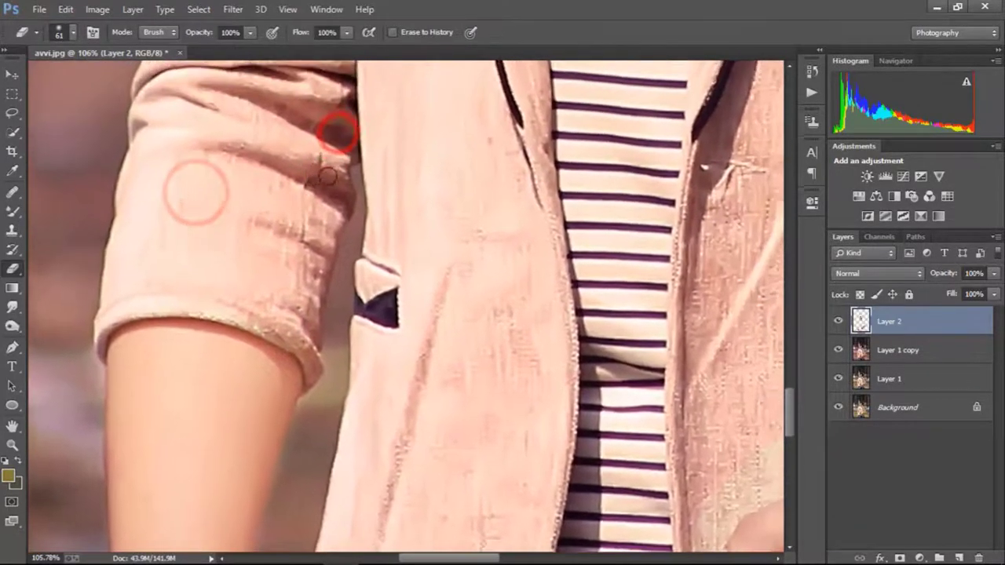
{"action": "scroll", "coordinate": [358, 197], "scroll_direction": "down", "scroll_amount": 2}
{"action": "scroll", "coordinate": [358, 197], "scroll_direction": "down", "scroll_amount": 1}
{"action": "scroll", "coordinate": [541, 261], "scroll_direction": "up", "scroll_amount": 1}
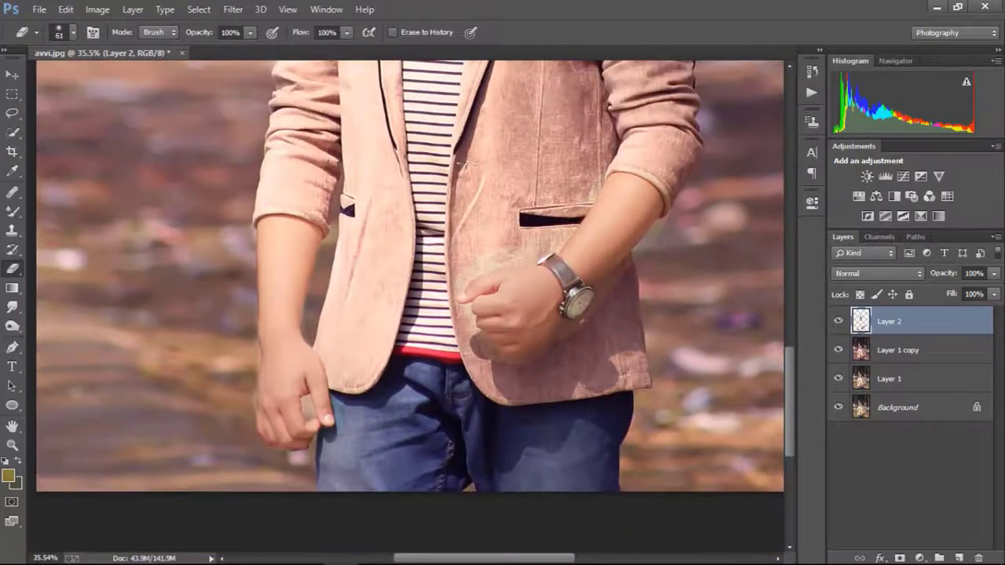
- Erase blur from the jacket below the fist near the watch
{"action": "scroll", "coordinate": [661, 230], "scroll_direction": "up", "scroll_amount": 2}
{"action": "scroll", "coordinate": [688, 213], "scroll_direction": "up", "scroll_amount": 2}
{"action": "scroll", "coordinate": [554, 307], "scroll_direction": "up", "scroll_amount": 2}
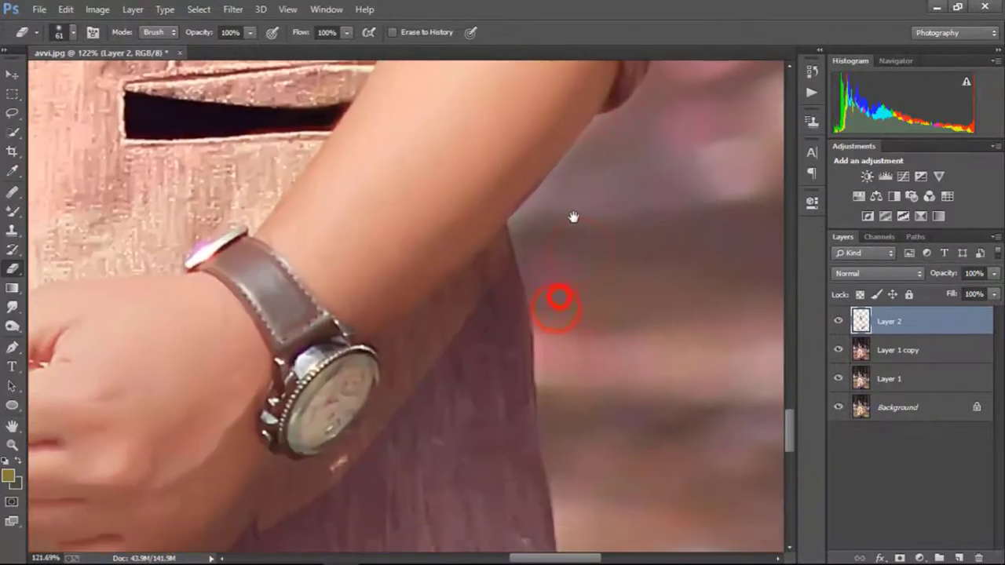
{"action": "scroll", "coordinate": [477, 298], "scroll_direction": "down", "scroll_amount": 3}
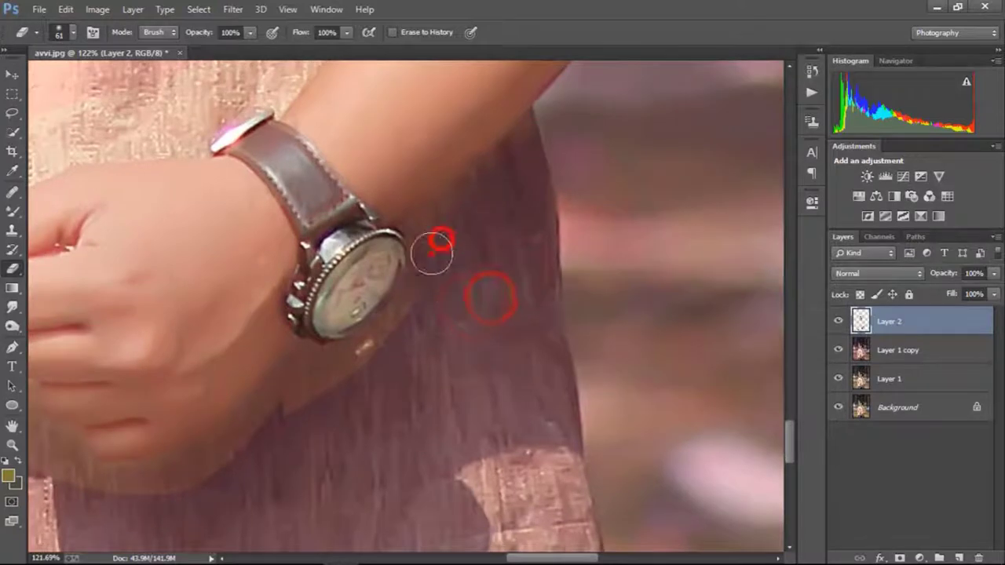
{"action": "mouse_move", "coordinate": [331, 376]}
{"action": "left_mouse_down"}
{"action": "mouse_move", "coordinate": [390, 258]}
{"action": "mouse_move", "coordinate": [457, 210]}
{"action": "left_mouse_up"}
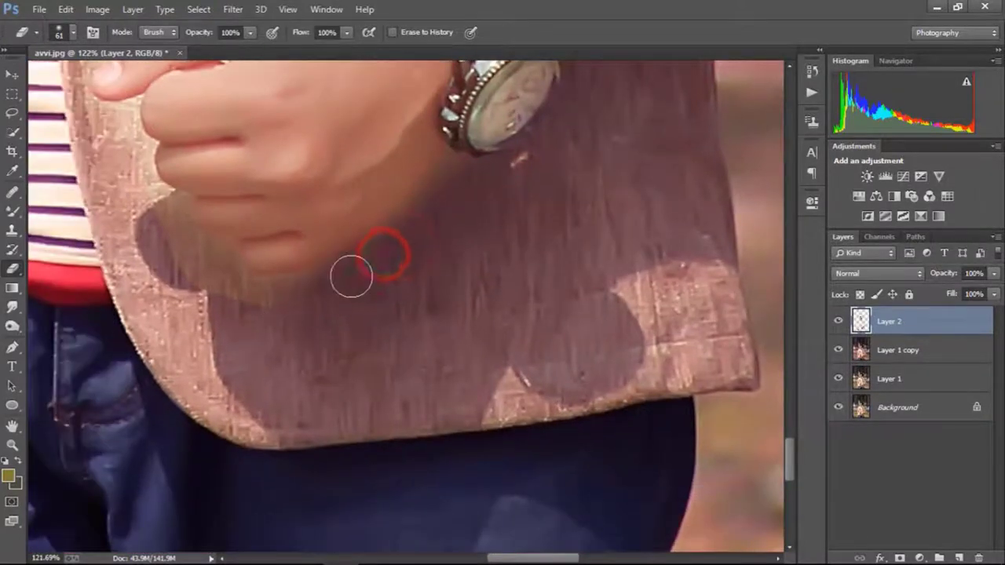
{"action": "left_click", "coordinate": [334, 274]}
{"action": "left_click", "coordinate": [280, 300]}
{"action": "left_click", "coordinate": [244, 306]}
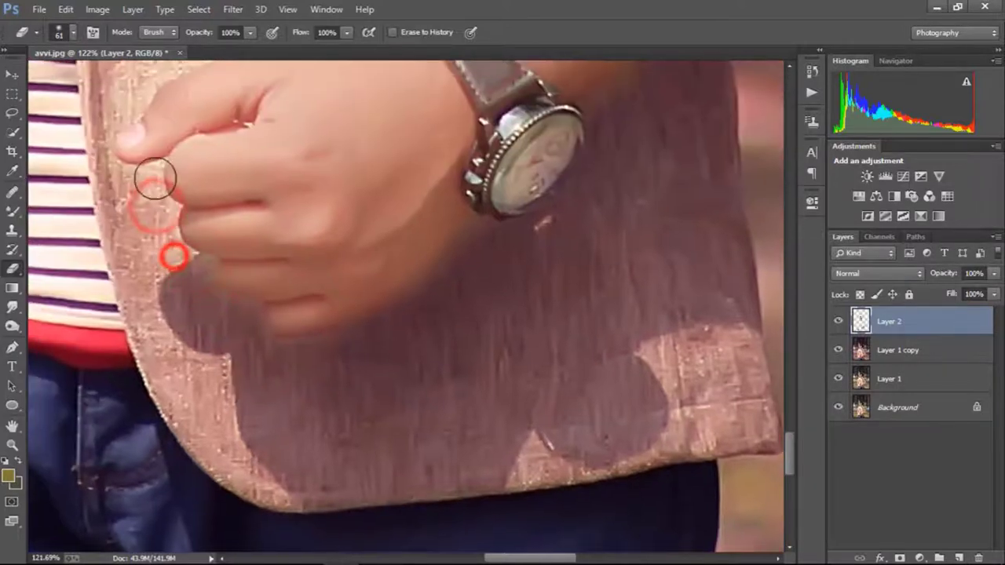
- Erase blur around the fist, jacket front and along the sleeve cuff
{"action": "left_click_drag", "start_coordinate": [152, 175], "coordinate": [180, 287]}
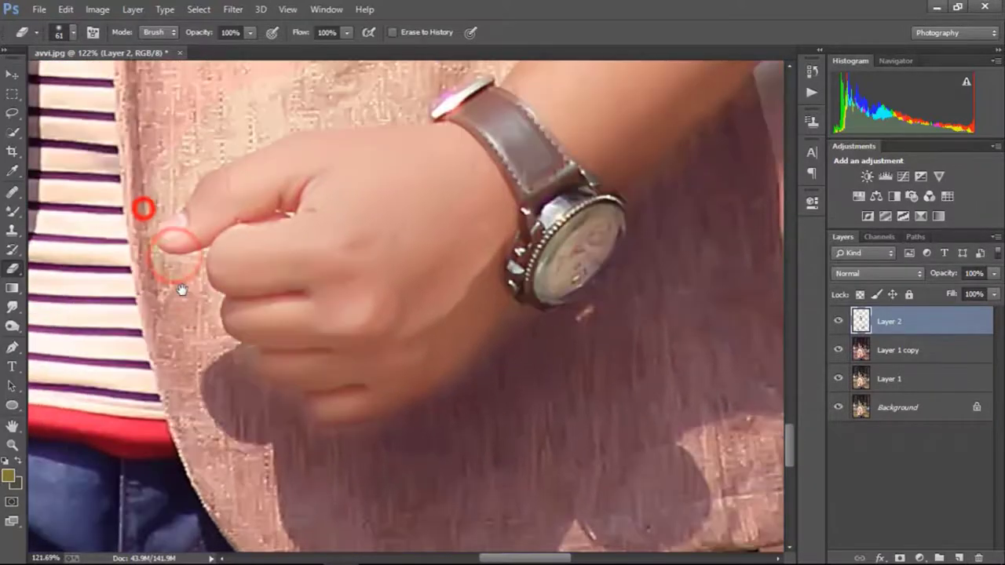
{"action": "left_click_drag", "start_coordinate": [238, 125], "coordinate": [222, 155]}
{"action": "left_click", "coordinate": [178, 196]}
{"action": "left_click", "coordinate": [311, 162]}
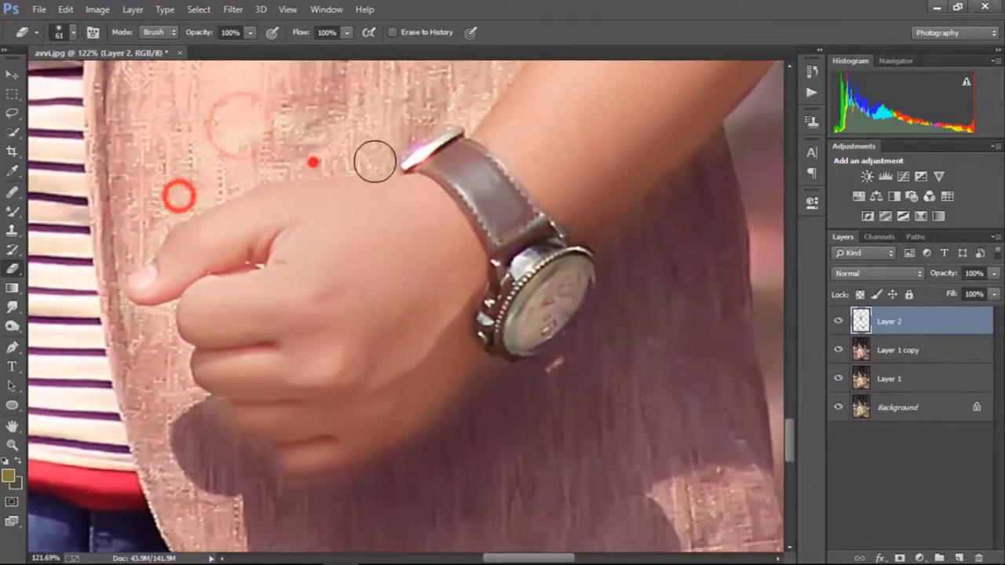
{"action": "left_click", "coordinate": [386, 155]}
{"action": "left_click_drag", "start_coordinate": [386, 141], "coordinate": [327, 180]}
{"action": "left_click_drag", "start_coordinate": [403, 128], "coordinate": [348, 202]}
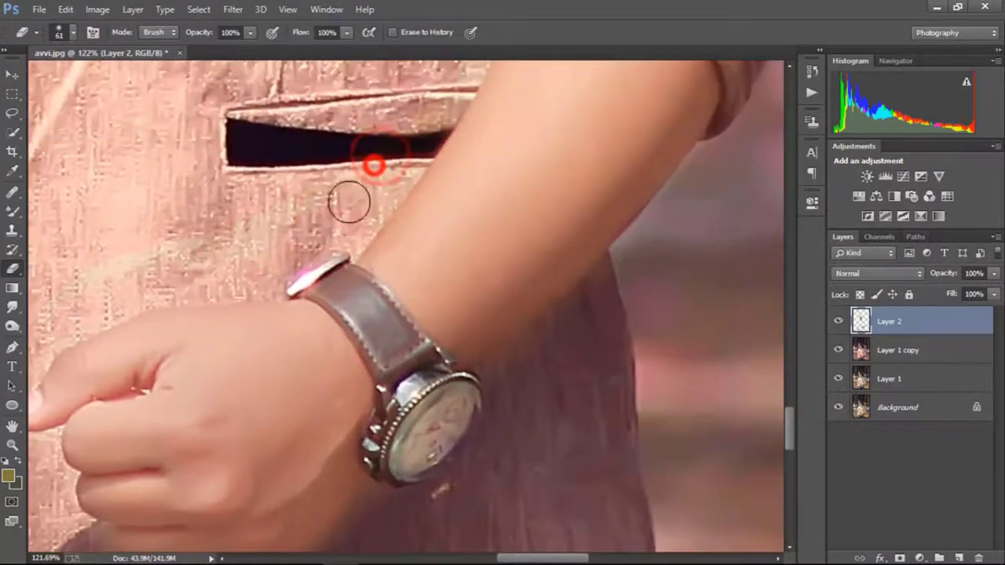
{"action": "mouse_move", "coordinate": [390, 152]}
{"action": "left_mouse_down"}
{"action": "mouse_move", "coordinate": [340, 260]}
{"action": "mouse_move", "coordinate": [345, 239]}
{"action": "left_mouse_up"}
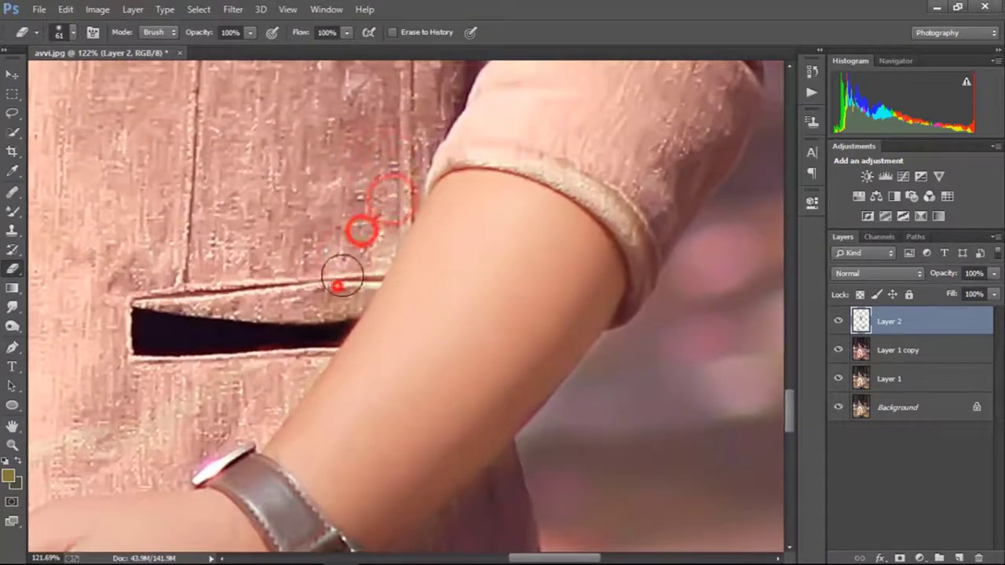
{"action": "left_click", "coordinate": [516, 134]}
{"action": "left_click", "coordinate": [601, 186]}
{"action": "left_click", "coordinate": [651, 225]}
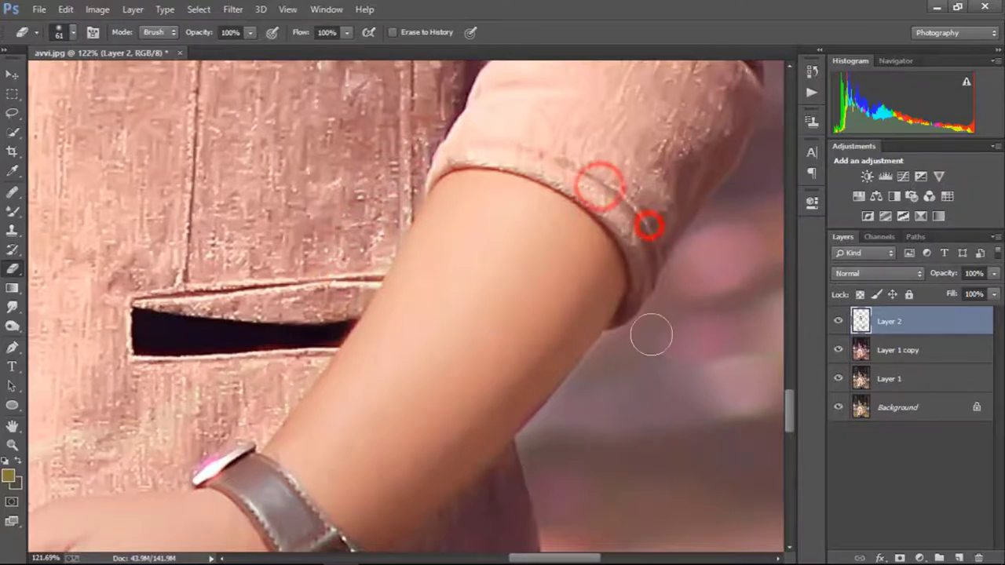
- Zoom out until the whole portrait fits in the window
{"action": "scroll", "coordinate": [650, 289], "scroll_direction": "down", "scroll_amount": 3}
{"action": "scroll", "coordinate": [650, 289], "scroll_direction": "down", "scroll_amount": 2}
{"action": "left_click_drag", "start_coordinate": [438, 146], "coordinate": [428, 256]}
{"action": "scroll", "coordinate": [429, 257], "scroll_direction": "down", "scroll_amount": 2}
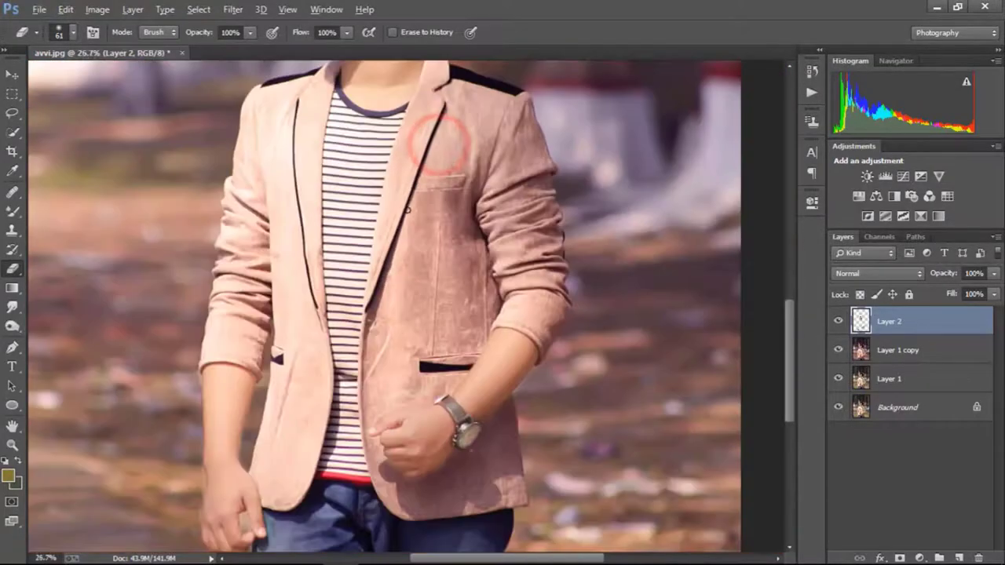
{"action": "scroll", "coordinate": [407, 236], "scroll_direction": "down", "scroll_amount": 2}
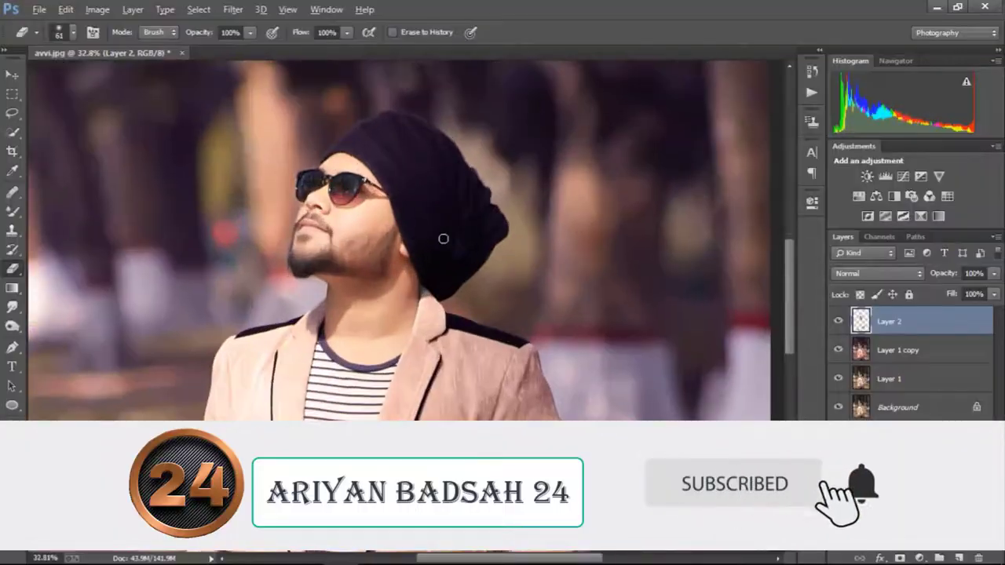
{"action": "scroll", "coordinate": [484, 261], "scroll_direction": "down", "scroll_amount": 2}
{"action": "scroll", "coordinate": [485, 262], "scroll_direction": "up", "scroll_amount": 1}
{"action": "scroll", "coordinate": [501, 261], "scroll_direction": "down", "scroll_amount": 2}
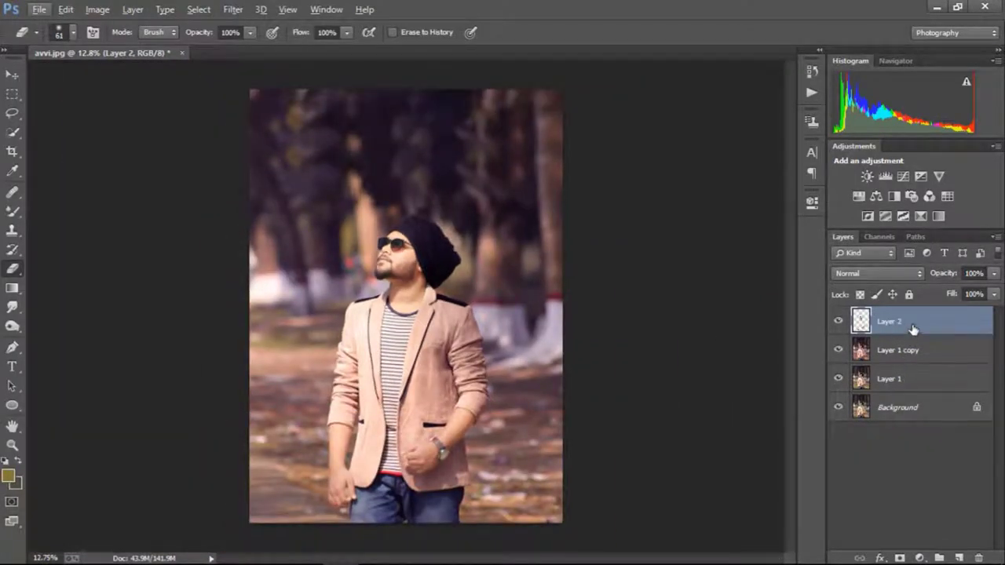
- Merge Layer 2 down into the layer beneath it
{"action": "right_click", "coordinate": [913, 327]}
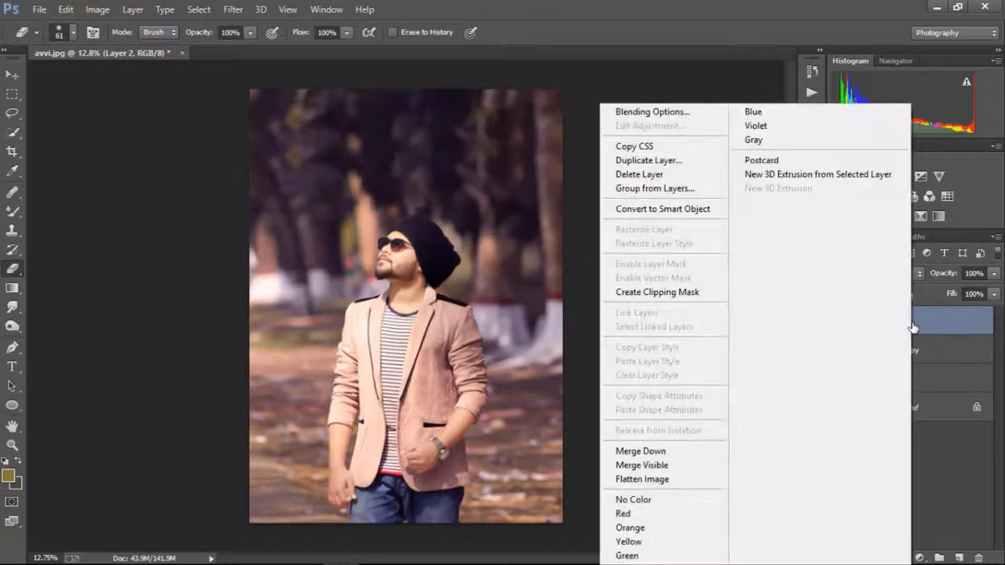
{"action": "left_click", "coordinate": [666, 450]}
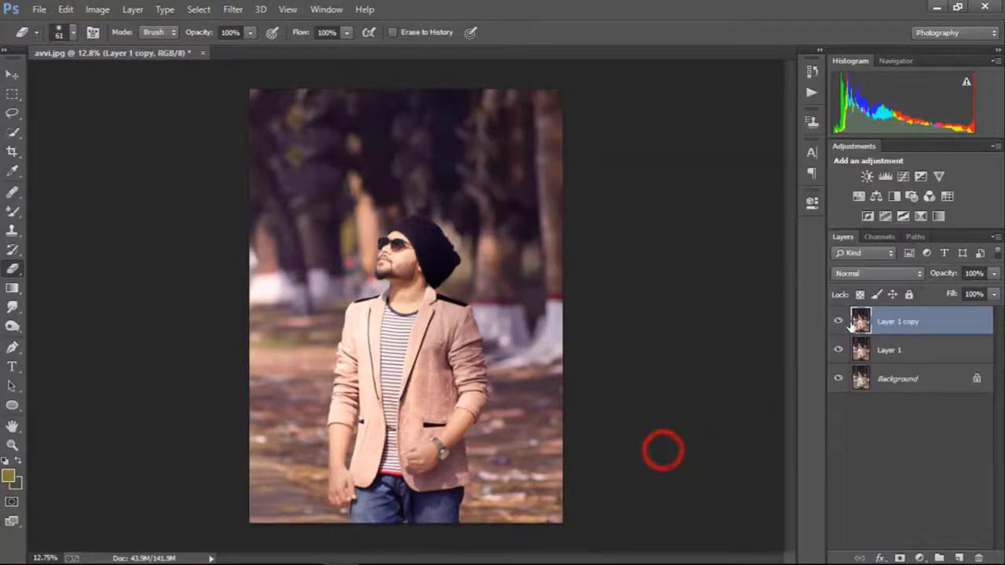
{"action": "scroll", "coordinate": [421, 289], "scroll_direction": "up", "scroll_amount": 1}
{"action": "scroll", "coordinate": [456, 227], "scroll_direction": "up", "scroll_amount": 1}
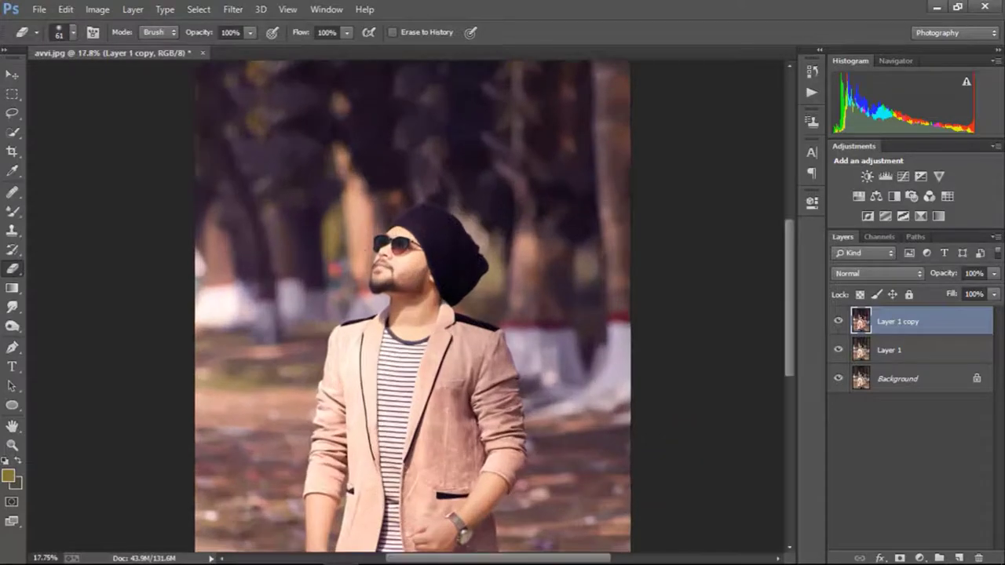
{"action": "scroll", "coordinate": [365, 246], "scroll_direction": "up", "scroll_amount": 1}
{"action": "scroll", "coordinate": [624, 274], "scroll_direction": "up", "scroll_amount": 1}
{"action": "scroll", "coordinate": [500, 261], "scroll_direction": "down", "scroll_amount": 4}
{"action": "scroll", "coordinate": [428, 272], "scroll_direction": "up", "scroll_amount": 2}
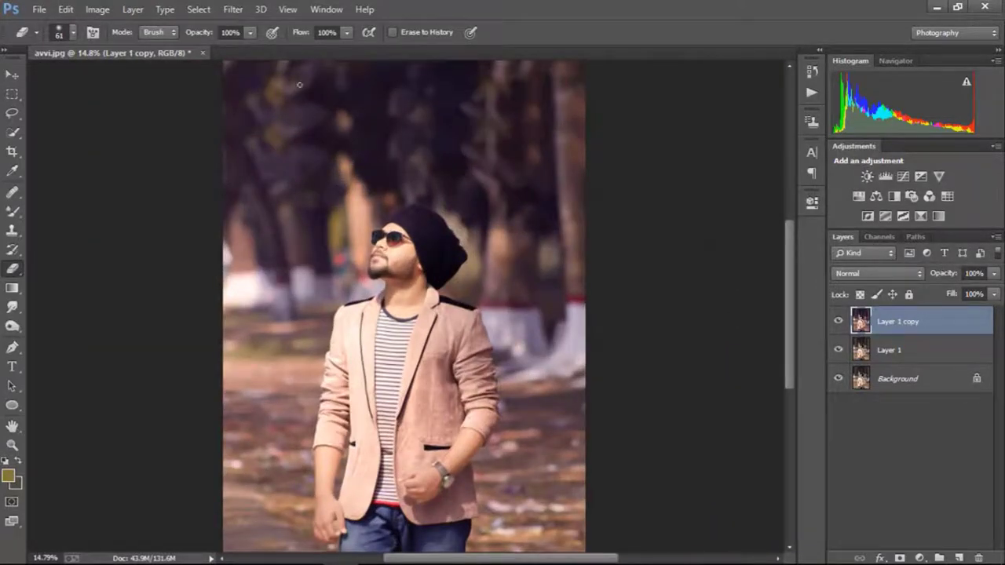
- Launch Color Efex Pro 4 from the Filter menu's Nik Collection
{"action": "left_click", "coordinate": [227, 9]}
{"action": "mouse_move", "coordinate": [260, 388]}
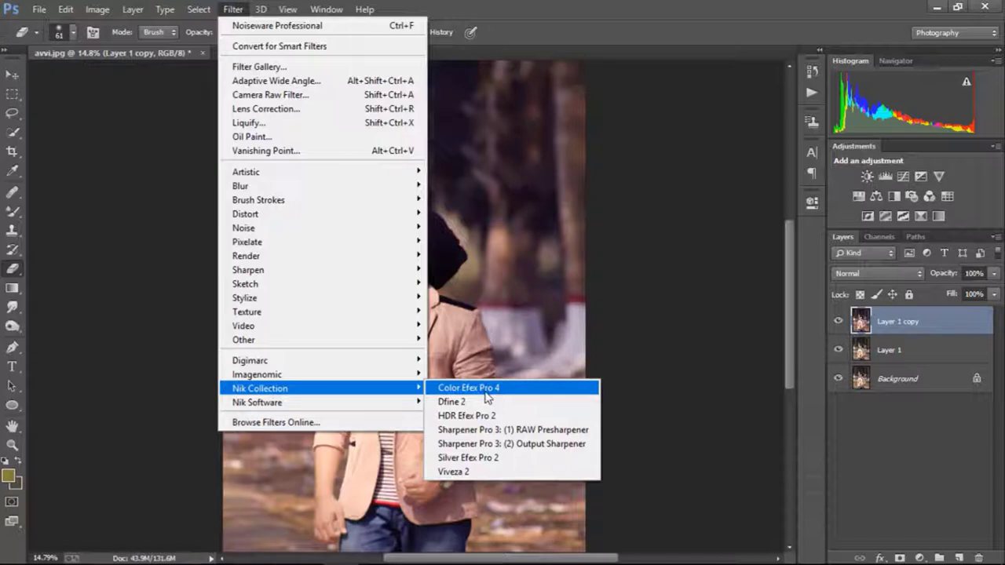
{"action": "left_click", "coordinate": [486, 392]}
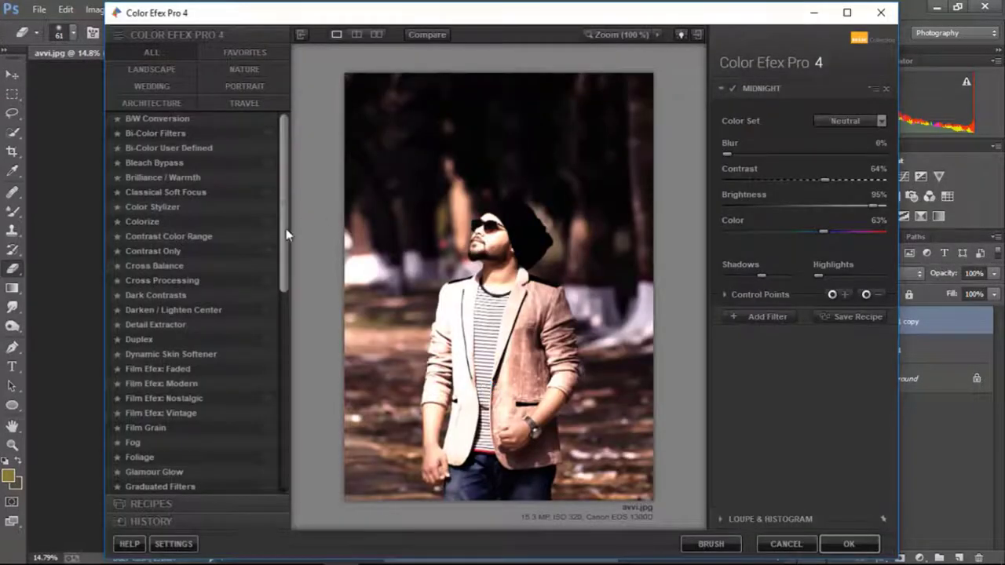
- Apply Cross Processing, trying B04 before settling on method B02, with strength lowered to 25%
{"action": "left_click", "coordinate": [201, 281]}
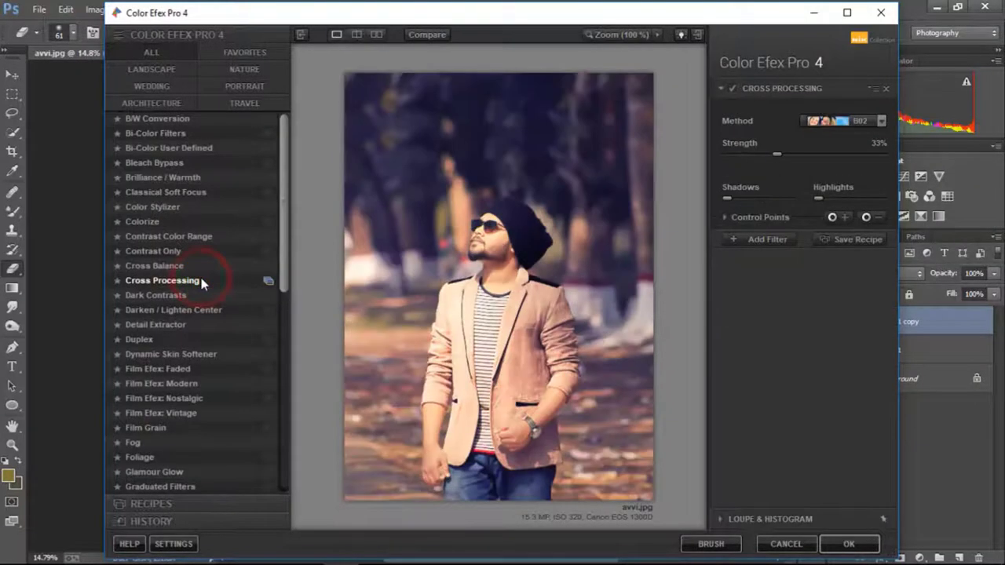
{"action": "left_click", "coordinate": [880, 120]}
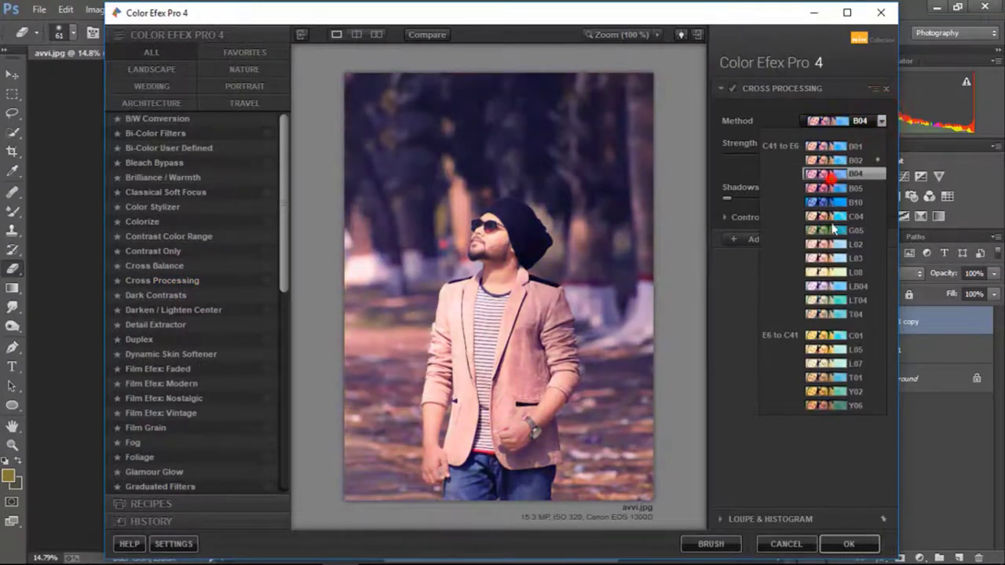
{"action": "left_click", "coordinate": [828, 174]}
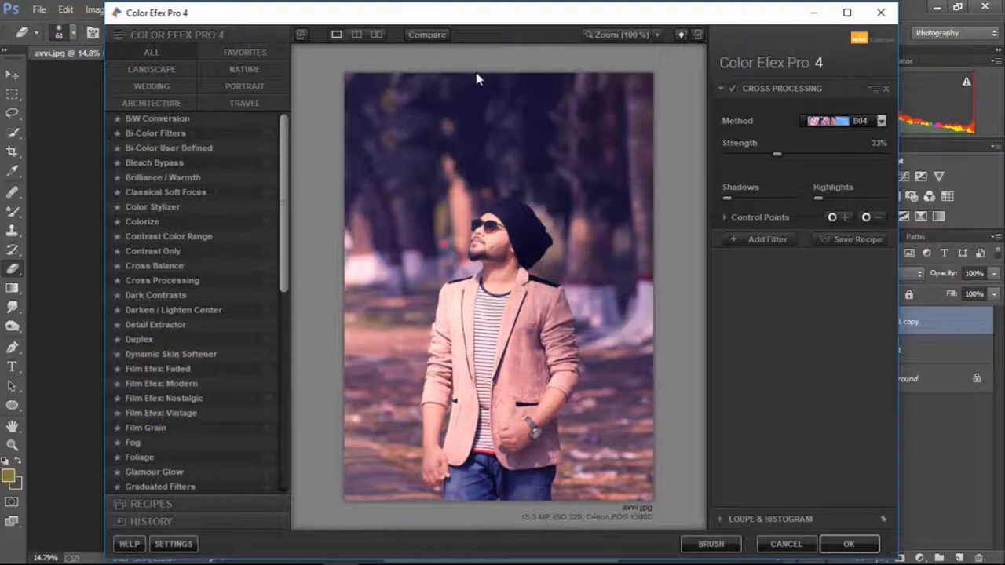
{"action": "left_click", "coordinate": [881, 120]}
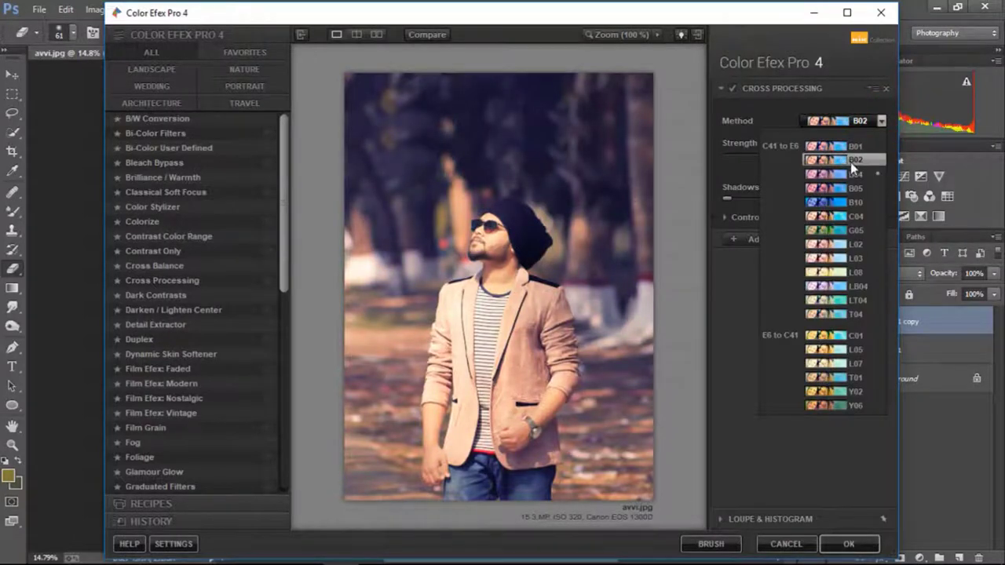
{"action": "left_click", "coordinate": [835, 159]}
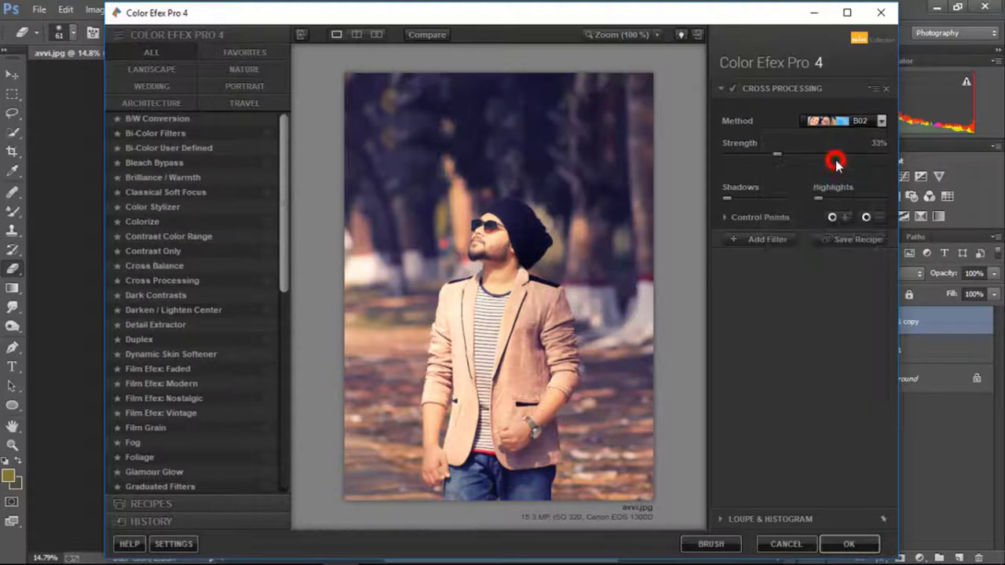
{"action": "left_click", "coordinate": [766, 153]}
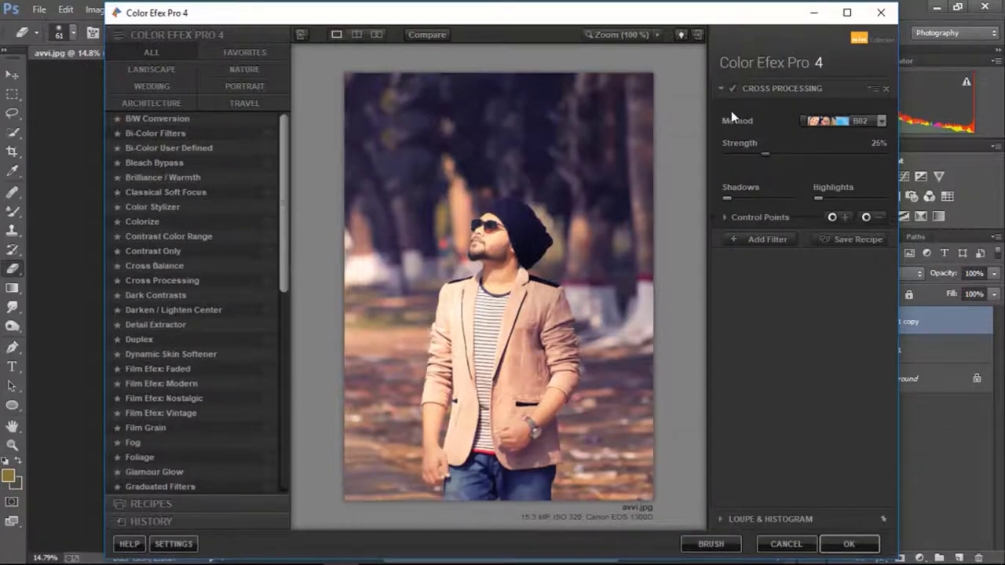
- Add a second Cross Processing filter slot, then remove it again
{"action": "left_click", "coordinate": [760, 151]}
{"action": "left_click", "coordinate": [767, 239]}
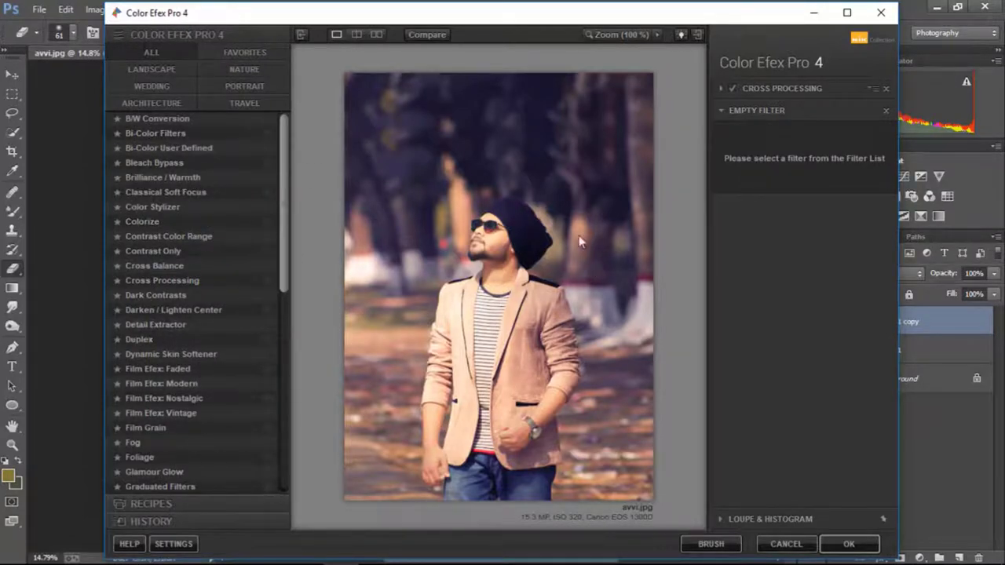
{"action": "left_click", "coordinate": [175, 281]}
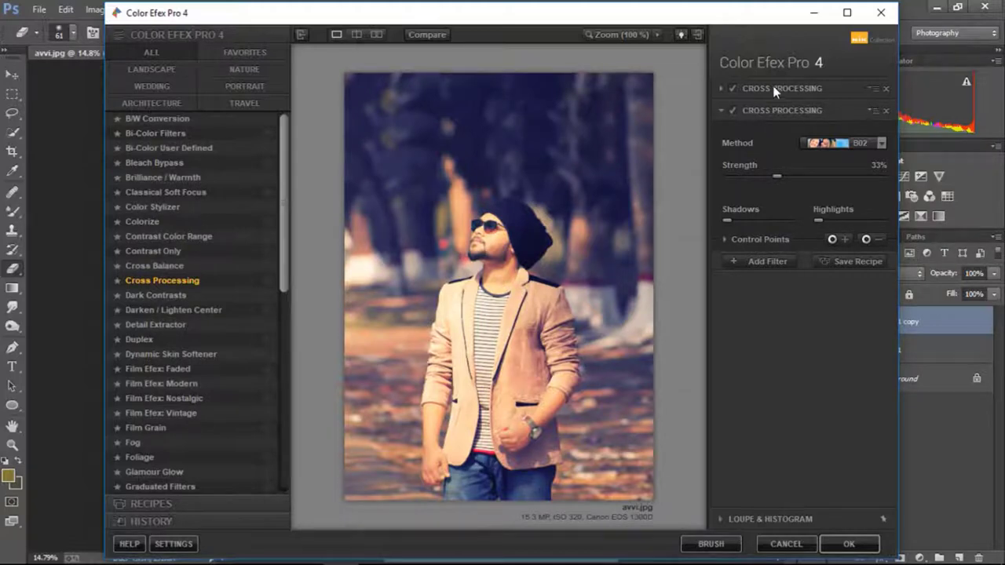
{"action": "left_click", "coordinate": [886, 111]}
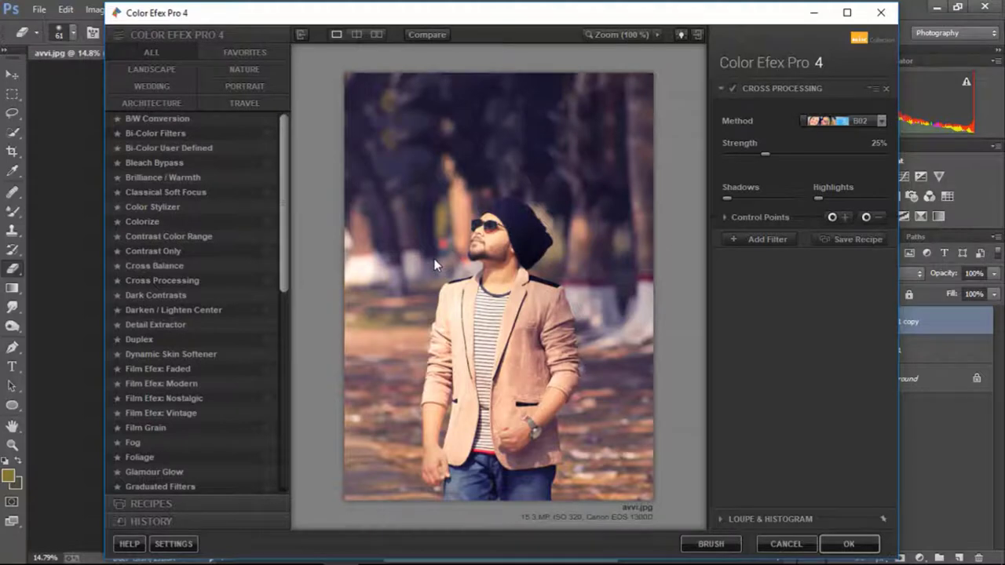
- Add a second Cross Processing pass with method L03 at 17% strength and apply the grade
{"action": "left_click", "coordinate": [759, 242]}
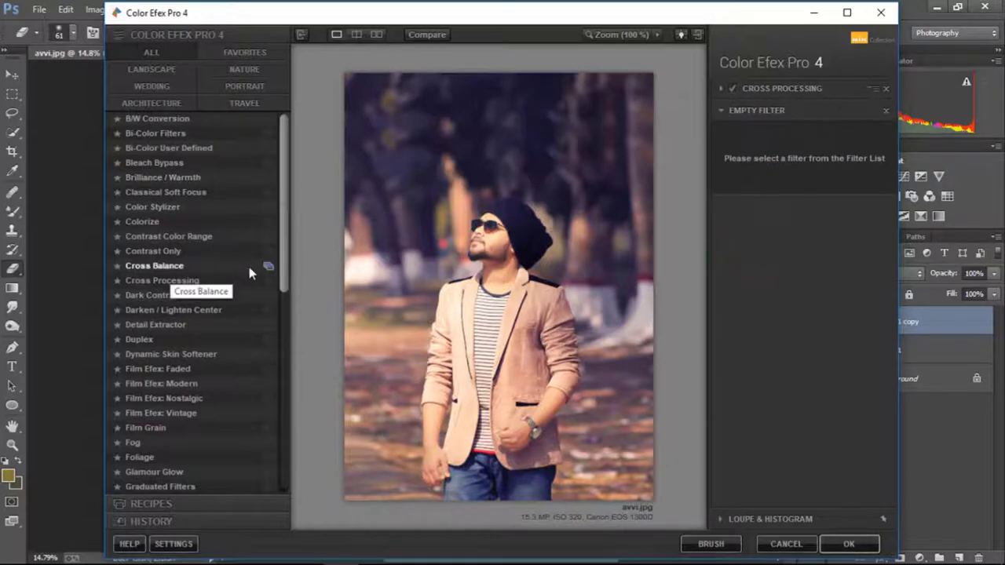
{"action": "left_click", "coordinate": [209, 282]}
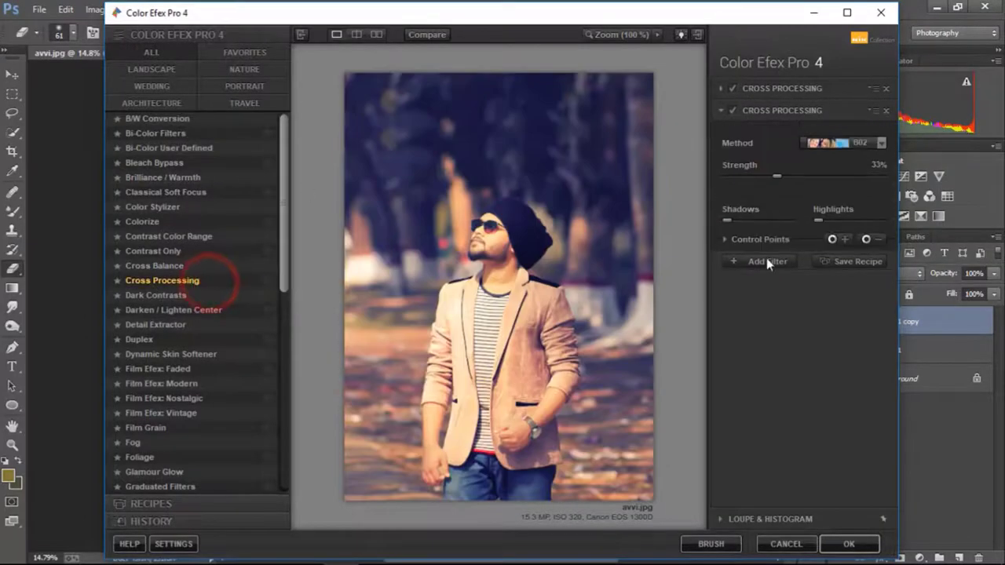
{"action": "left_click", "coordinate": [875, 146]}
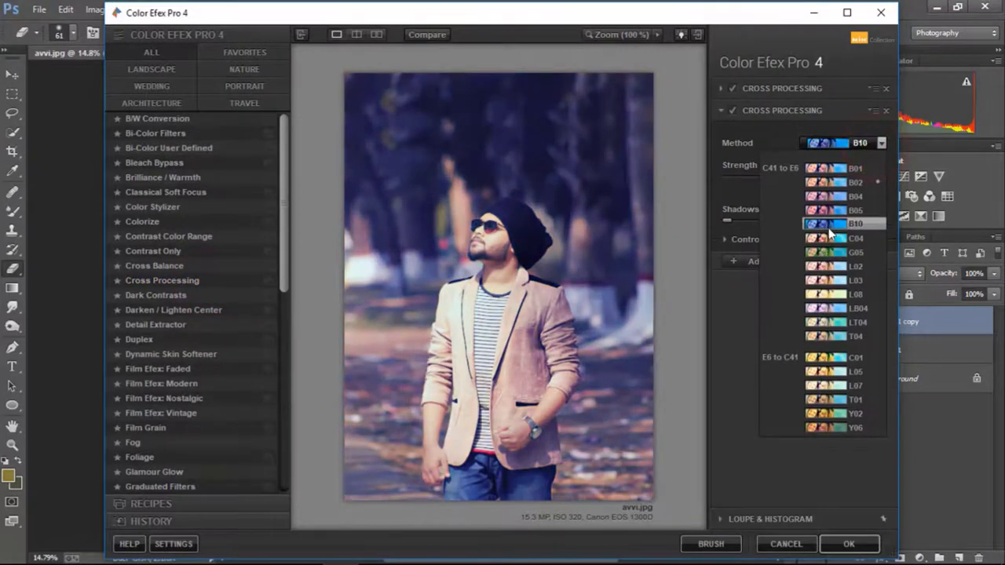
{"action": "left_click", "coordinate": [833, 281]}
{"action": "left_click_drag", "start_coordinate": [852, 171], "coordinate": [742, 177]}
{"action": "left_click", "coordinate": [755, 258]}
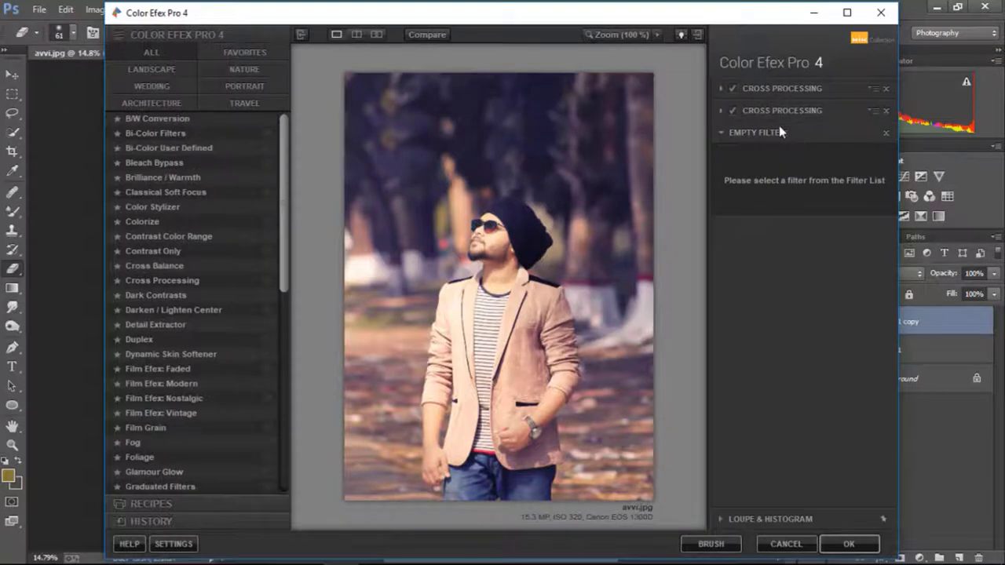
{"action": "left_click", "coordinate": [849, 544]}
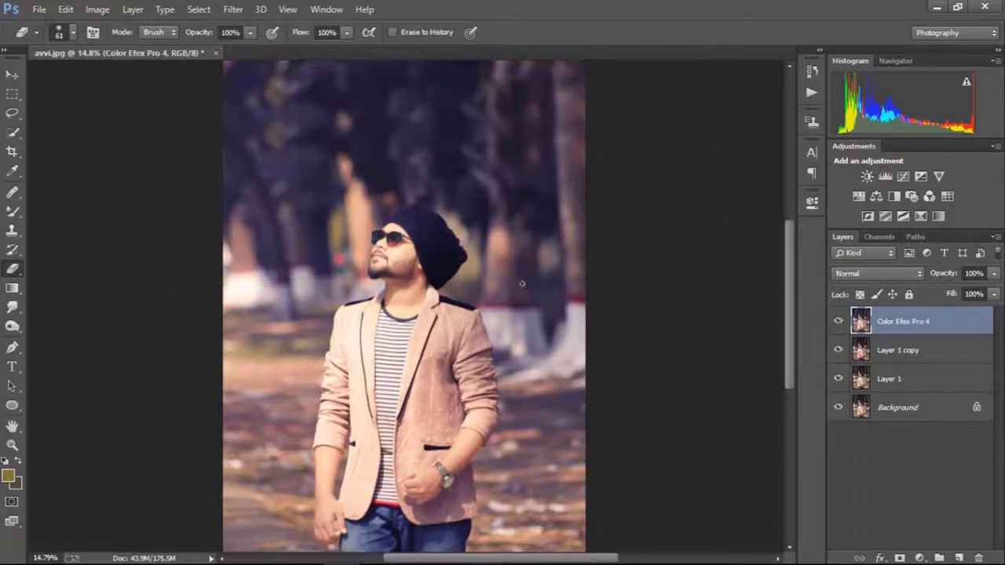
- Toggle the Color Efex Pro 4 layer off and on to compare the grade
{"action": "left_click", "coordinate": [837, 321]}
{"action": "left_click", "coordinate": [837, 320]}
{"action": "scroll", "coordinate": [478, 225], "scroll_direction": "down", "scroll_amount": 2}
{"action": "scroll", "coordinate": [422, 281], "scroll_direction": "up", "scroll_amount": 2}
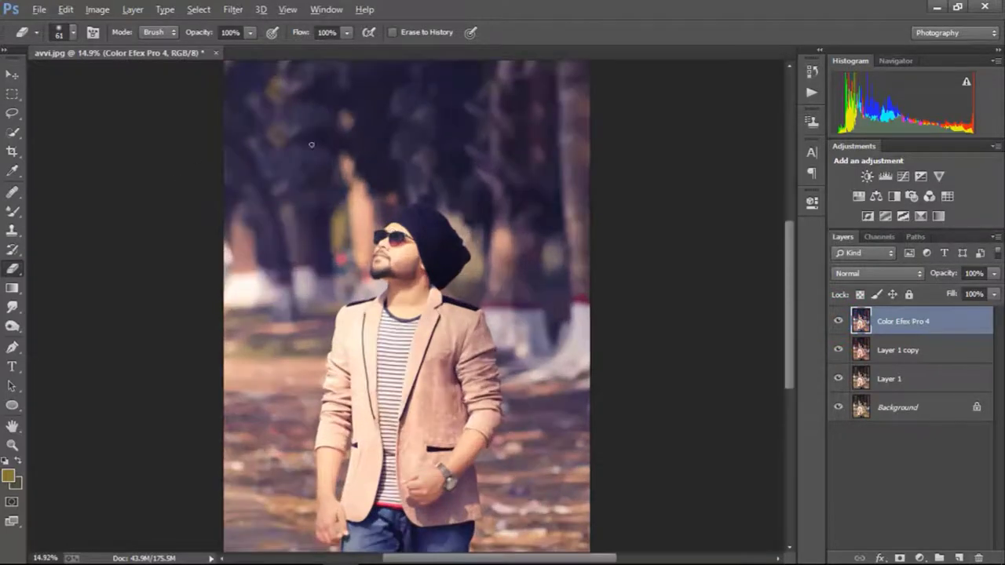
- Browse the Filter and Image adjustments menus, closing both without choosing anything
{"action": "left_click", "coordinate": [232, 9]}
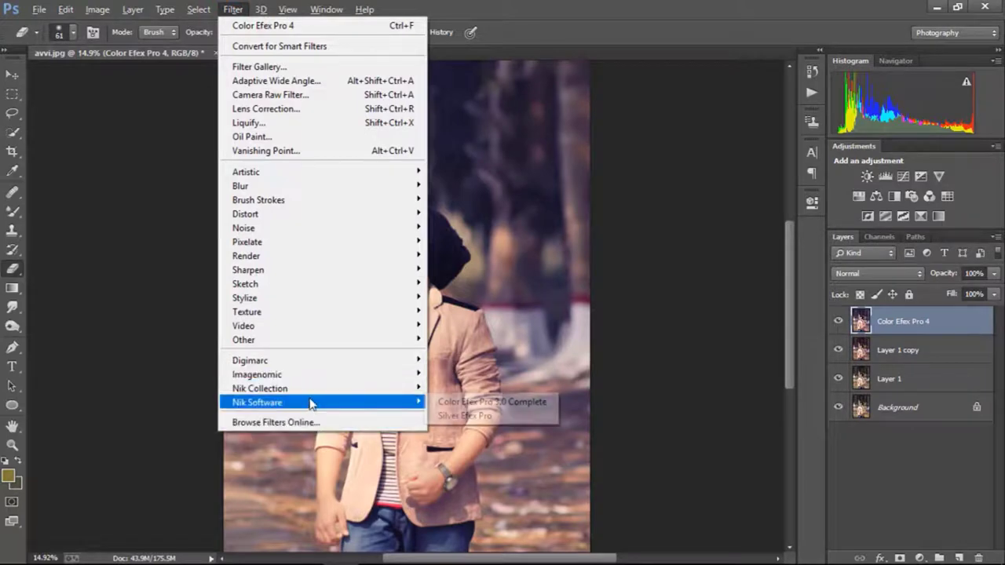
{"action": "mouse_move", "coordinate": [260, 388]}
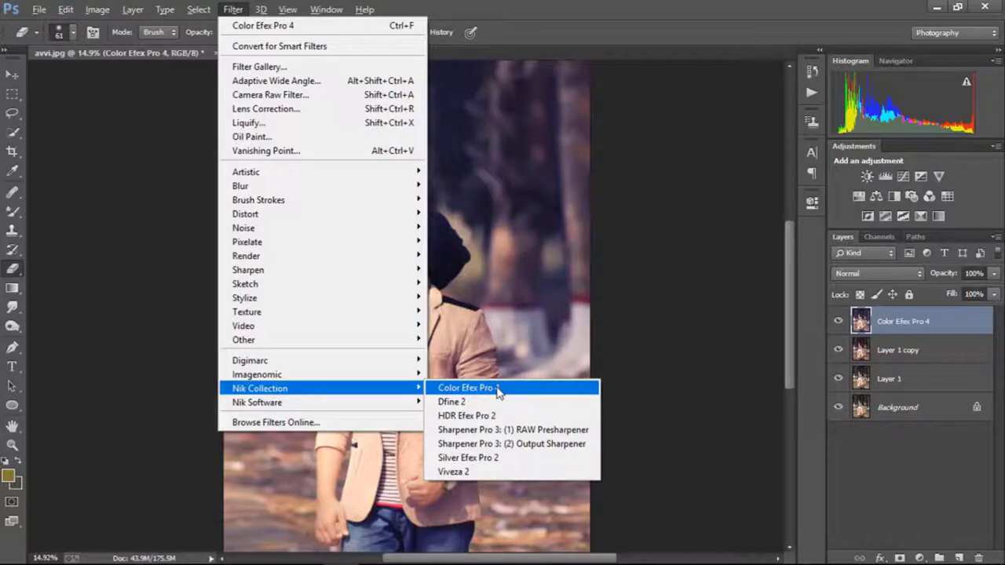
{"action": "left_click", "coordinate": [579, 161]}
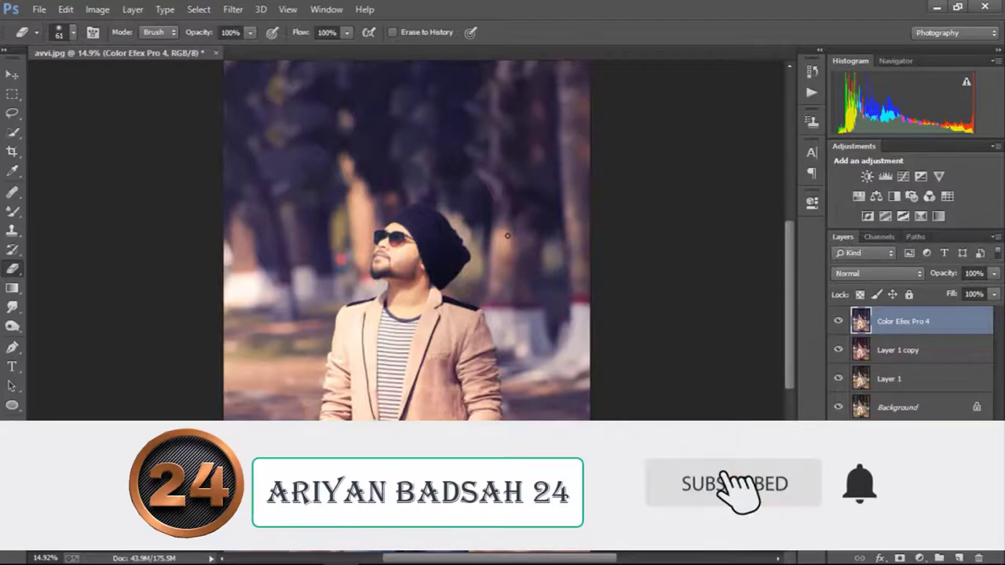
{"action": "scroll", "coordinate": [465, 238], "scroll_direction": "down", "scroll_amount": 1}
{"action": "scroll", "coordinate": [465, 237], "scroll_direction": "up", "scroll_amount": 1}
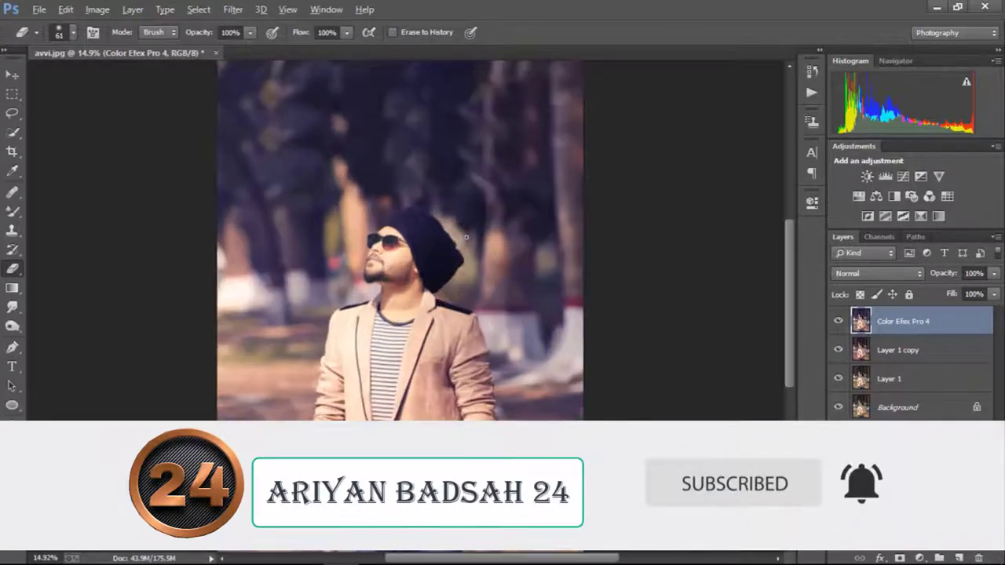
{"action": "left_click", "coordinate": [97, 9]}
{"action": "mouse_move", "coordinate": [120, 47]}
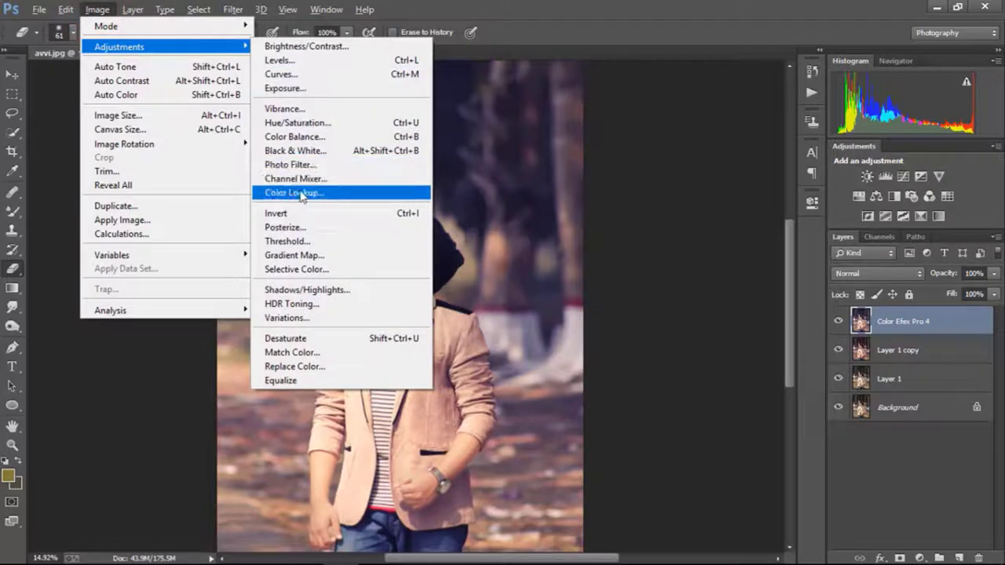
{"action": "left_click", "coordinate": [667, 170]}
- Zoom in and out on the canvas to inspect the graded portrait
{"action": "scroll", "coordinate": [668, 170], "scroll_direction": "down", "scroll_amount": 1}
{"action": "scroll", "coordinate": [406, 305], "scroll_direction": "down", "scroll_amount": 1}
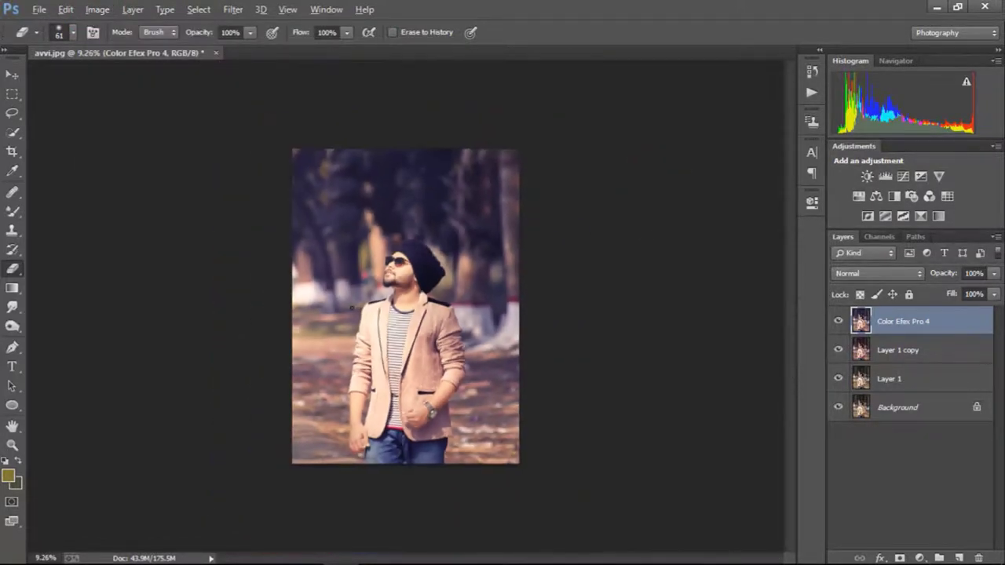
{"action": "scroll", "coordinate": [405, 305], "scroll_direction": "up", "scroll_amount": 2}
{"action": "scroll", "coordinate": [406, 305], "scroll_direction": "up", "scroll_amount": 1}
{"action": "scroll", "coordinate": [405, 305], "scroll_direction": "down", "scroll_amount": 2}
{"action": "scroll", "coordinate": [406, 306], "scroll_direction": "down", "scroll_amount": 2}
{"action": "scroll", "coordinate": [404, 290], "scroll_direction": "up", "scroll_amount": 3}
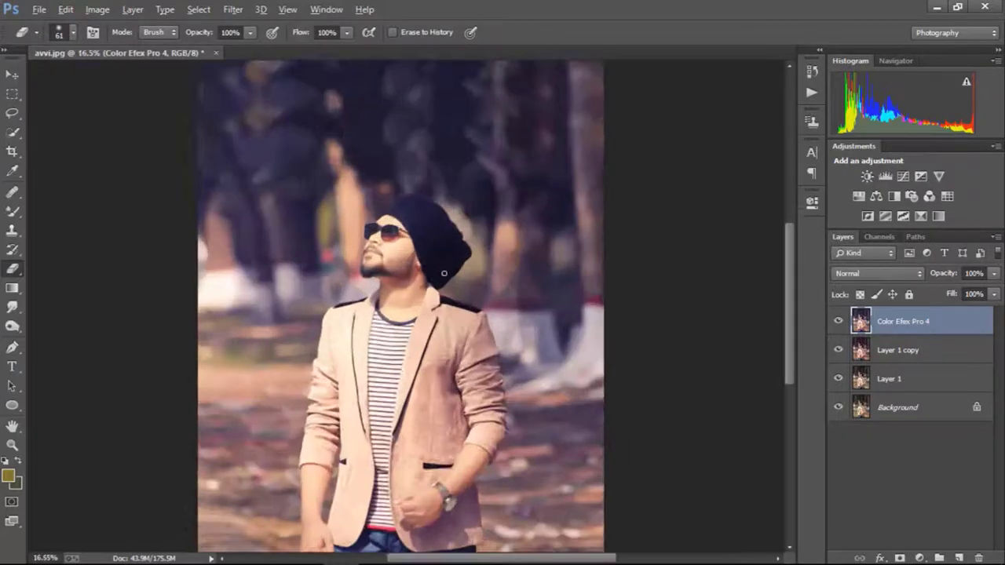
{"action": "scroll", "coordinate": [401, 282], "scroll_direction": "up", "scroll_amount": 2}
{"action": "scroll", "coordinate": [391, 226], "scroll_direction": "up", "scroll_amount": 2}
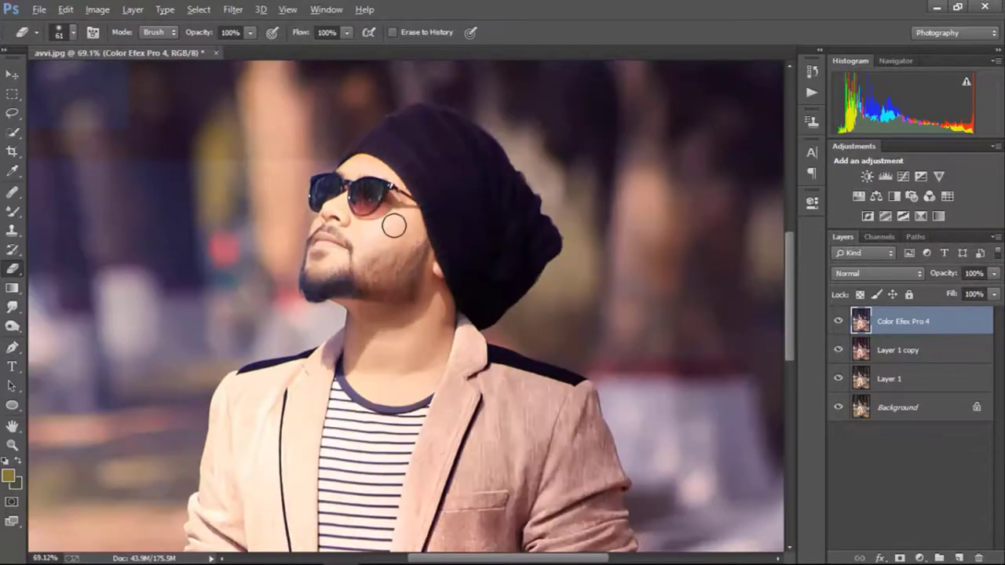
{"action": "scroll", "coordinate": [394, 225], "scroll_direction": "down", "scroll_amount": 2}
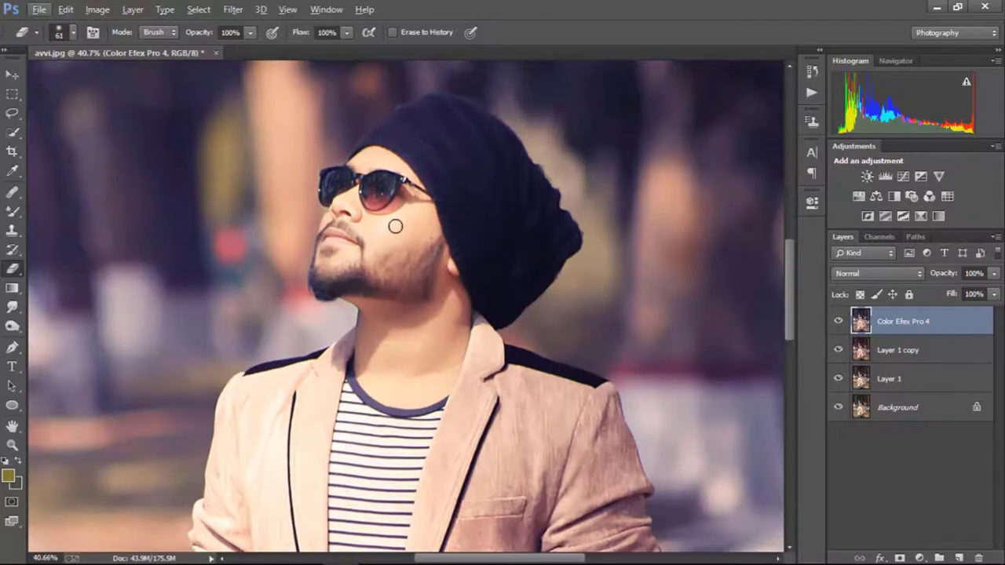
{"action": "scroll", "coordinate": [395, 226], "scroll_direction": "down", "scroll_amount": 2}
{"action": "scroll", "coordinate": [395, 226], "scroll_direction": "down", "scroll_amount": 1}
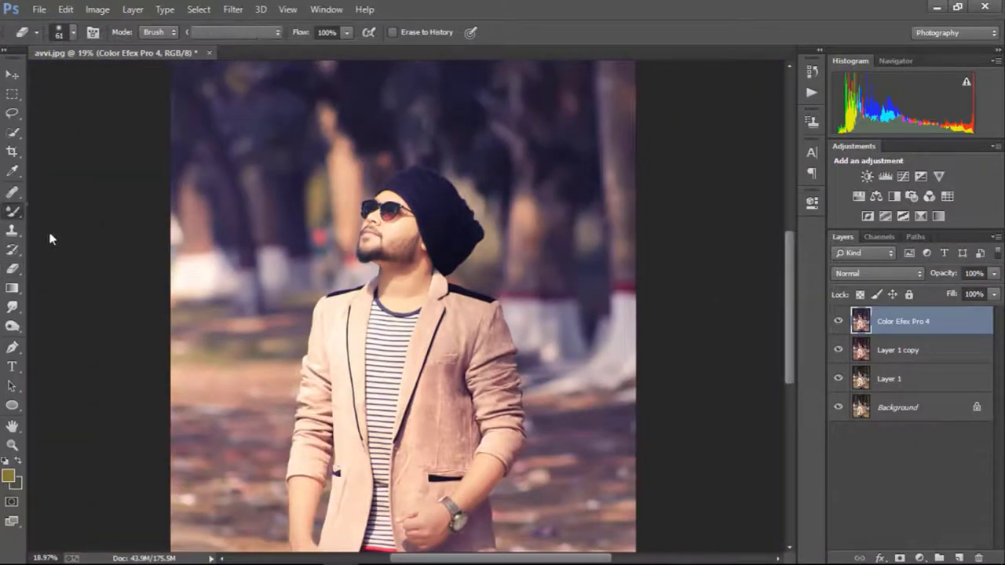
- Select the Mixer Brush and set its size to 50 px
{"action": "left_click", "coordinate": [9, 214]}
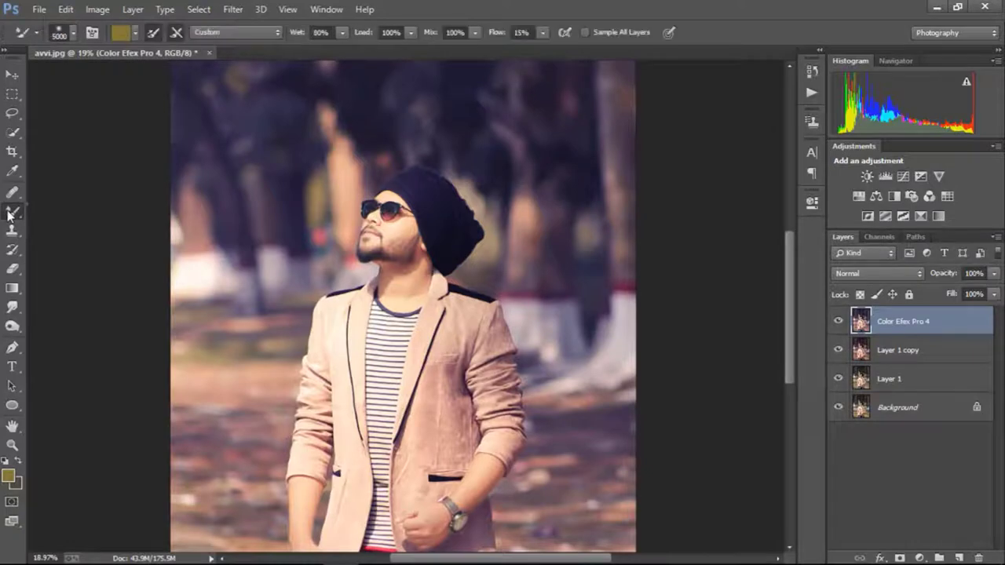
{"action": "right_click", "coordinate": [22, 208]}
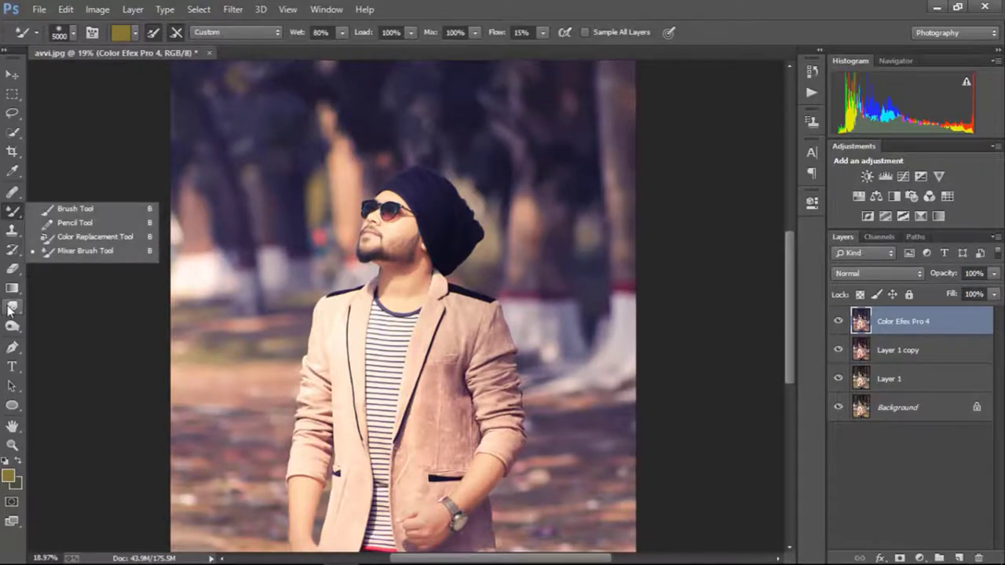
{"action": "left_click", "coordinate": [82, 252]}
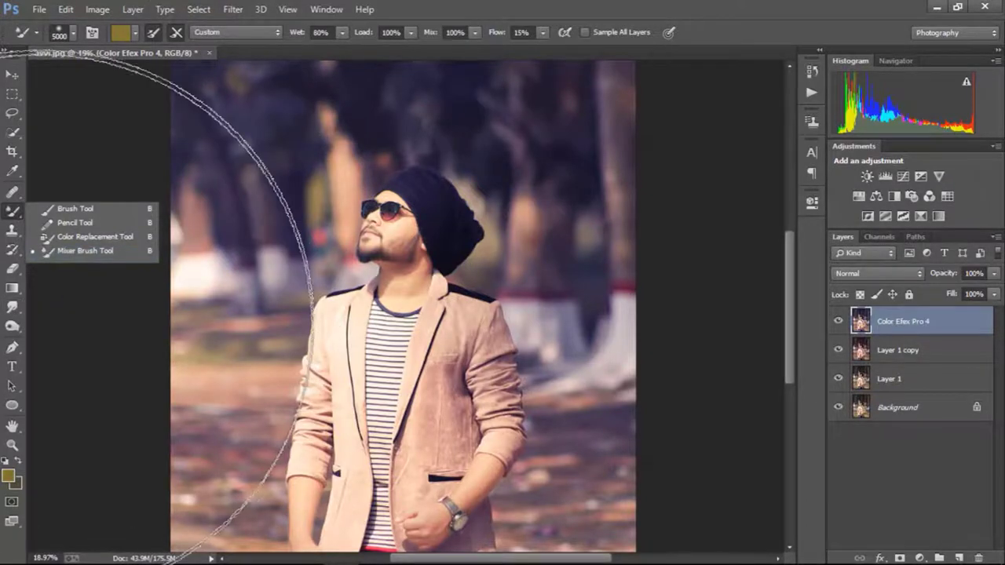
{"action": "right_click", "coordinate": [396, 278]}
{"action": "left_click", "coordinate": [495, 314]}
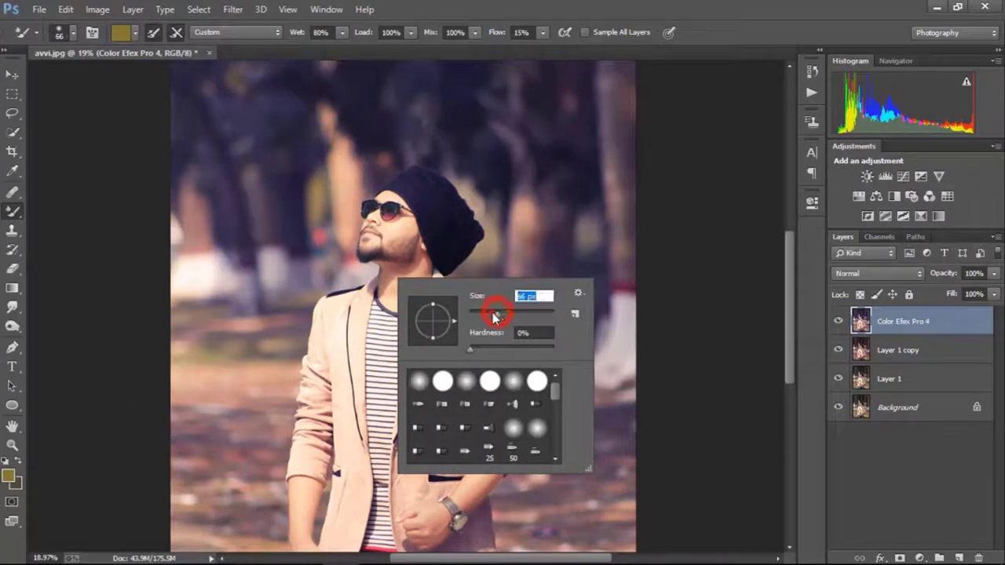
{"action": "left_click_drag", "start_coordinate": [495, 316], "coordinate": [482, 314]}
{"action": "left_click", "coordinate": [106, 233]}
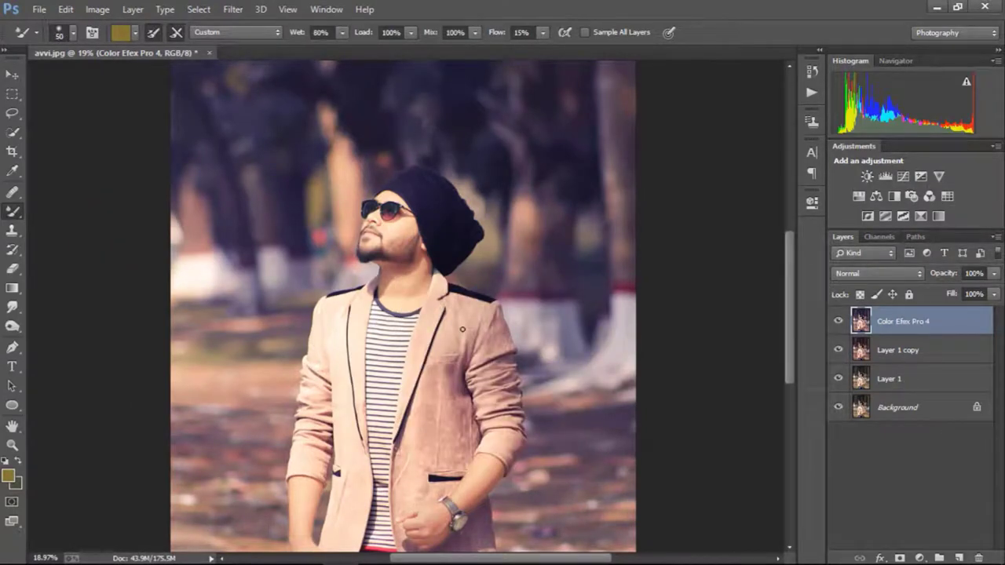
- Duplicate the Color Efex Pro 4 layer with Ctrl+J and set the Smudge Tool strength to 20%
{"action": "key", "text": "ctrl+j"}
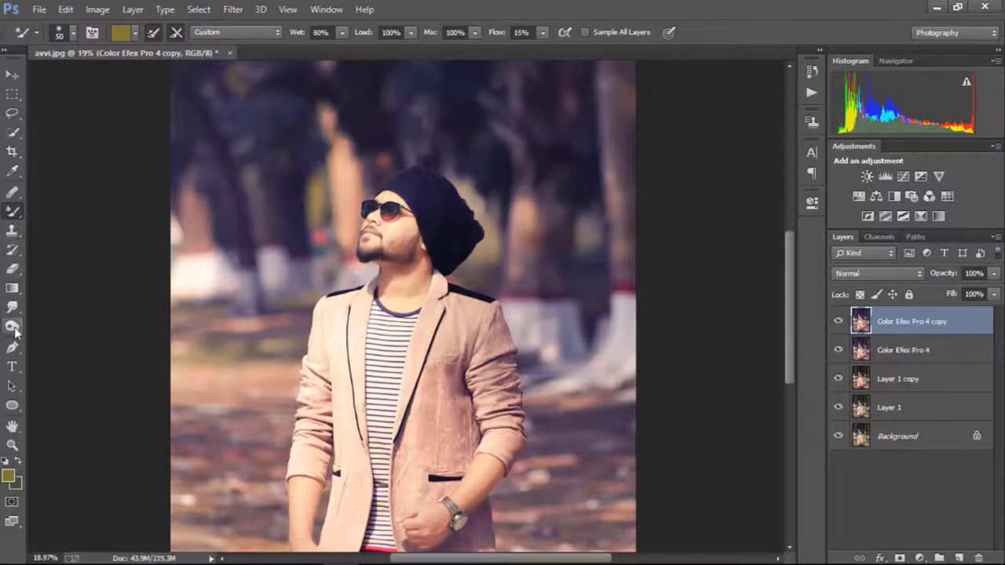
{"action": "left_click_drag", "start_coordinate": [13, 307], "coordinate": [79, 339]}
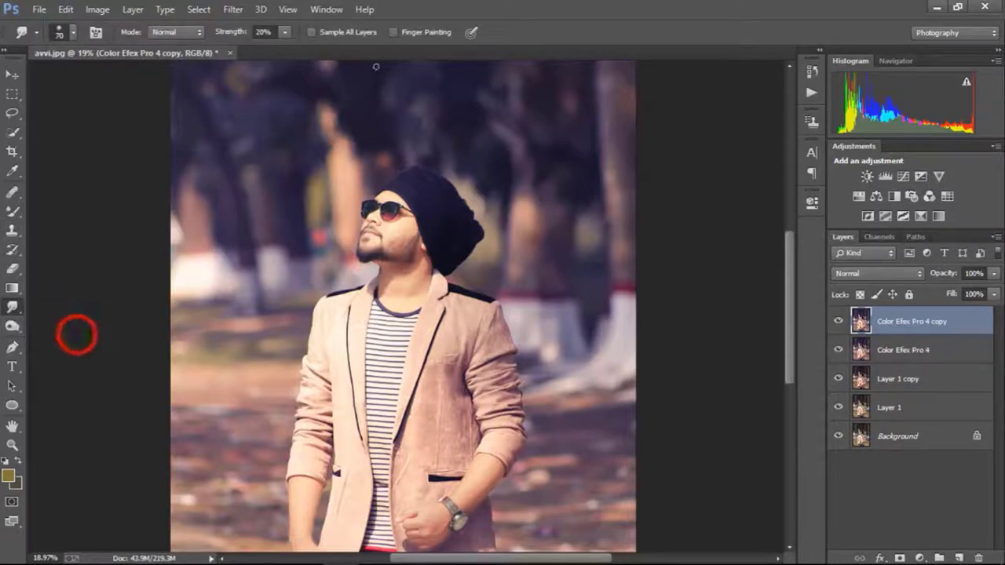
{"action": "double_click", "coordinate": [267, 32]}
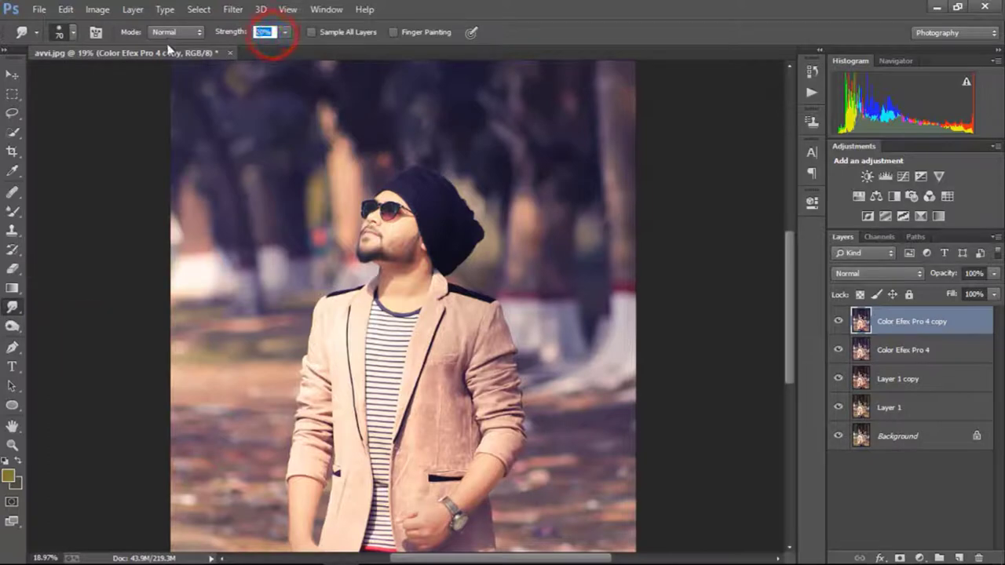
{"action": "type", "text": "20"}
{"action": "left_click", "coordinate": [125, 113]}
- Minimize Photoshop, show the desktop icons and open This PC maximized
{"action": "left_click", "coordinate": [939, 7]}
{"action": "right_click", "coordinate": [346, 33]}
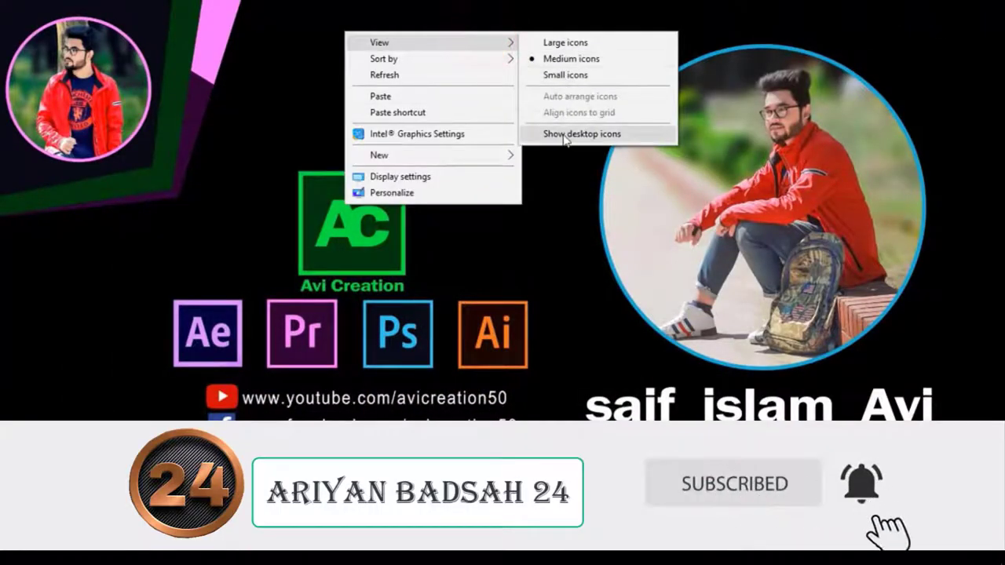
{"action": "left_click", "coordinate": [562, 134]}
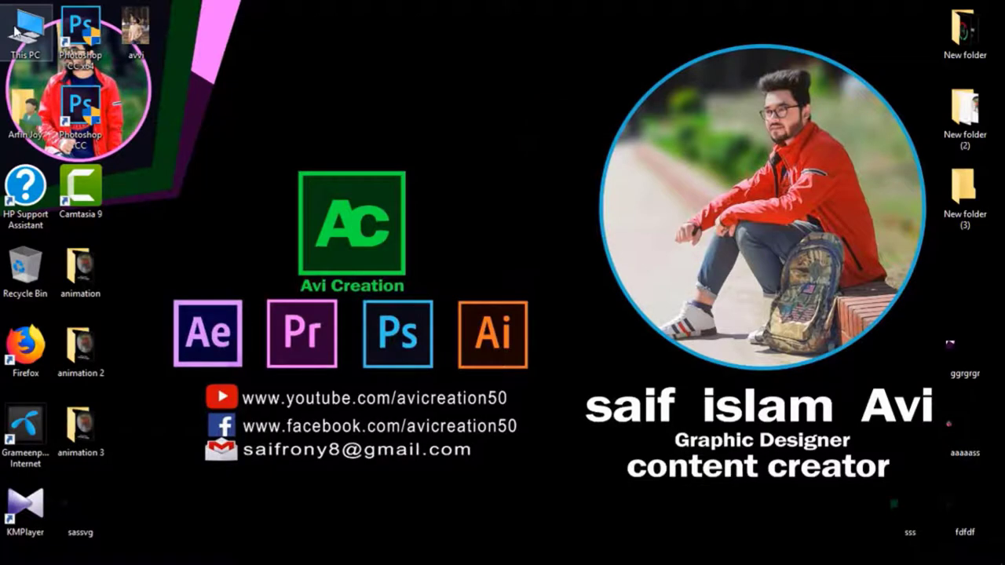
{"action": "double_click", "coordinate": [17, 31]}
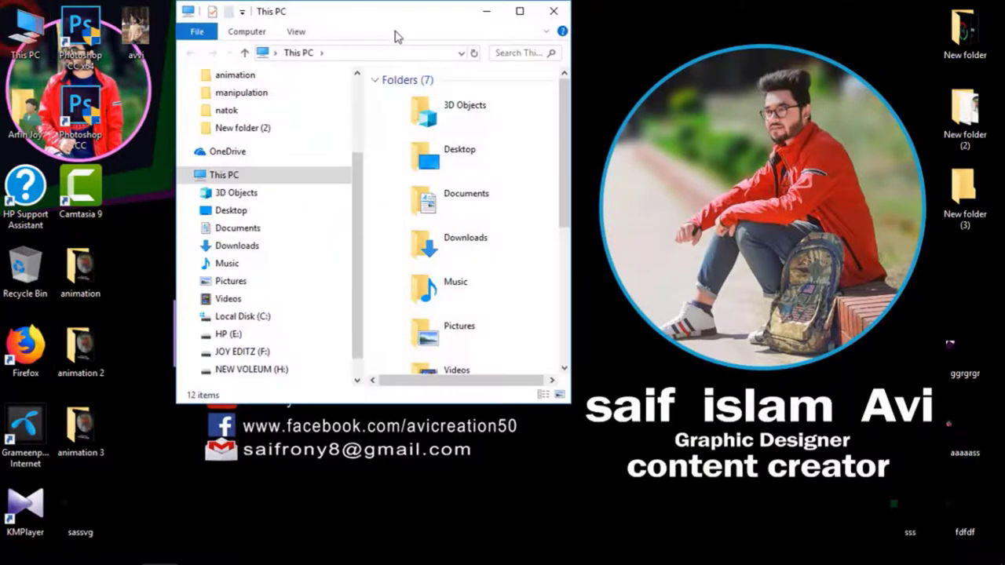
{"action": "left_click", "coordinate": [516, 13]}
- Copy the SKIN SMOOTH BRUSH file from Downloads onto the desktop and return to Photoshop
{"action": "left_click", "coordinate": [53, 98]}
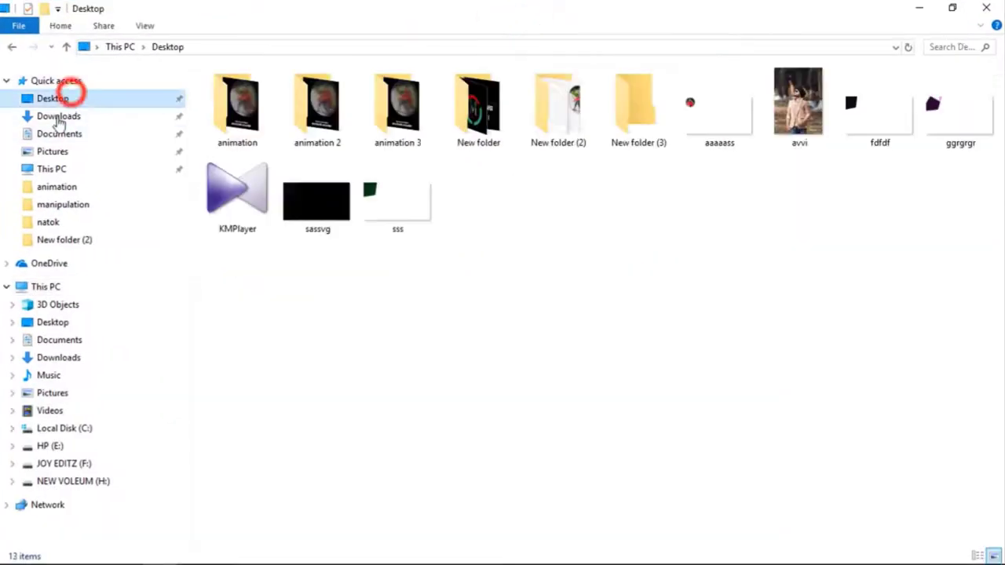
{"action": "left_click", "coordinate": [59, 116]}
{"action": "left_click", "coordinate": [234, 124]}
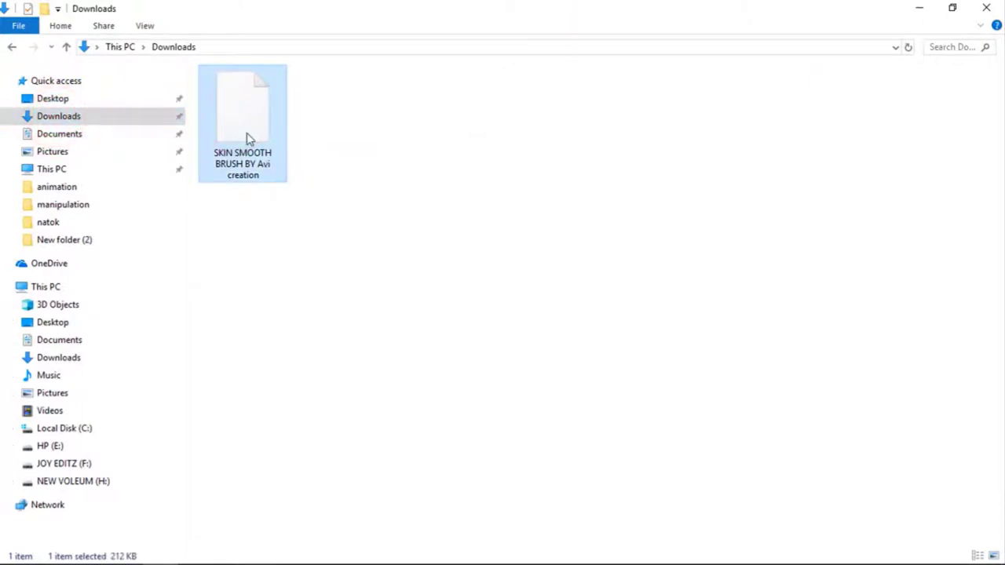
{"action": "right_click", "coordinate": [240, 106]}
{"action": "left_click", "coordinate": [287, 312]}
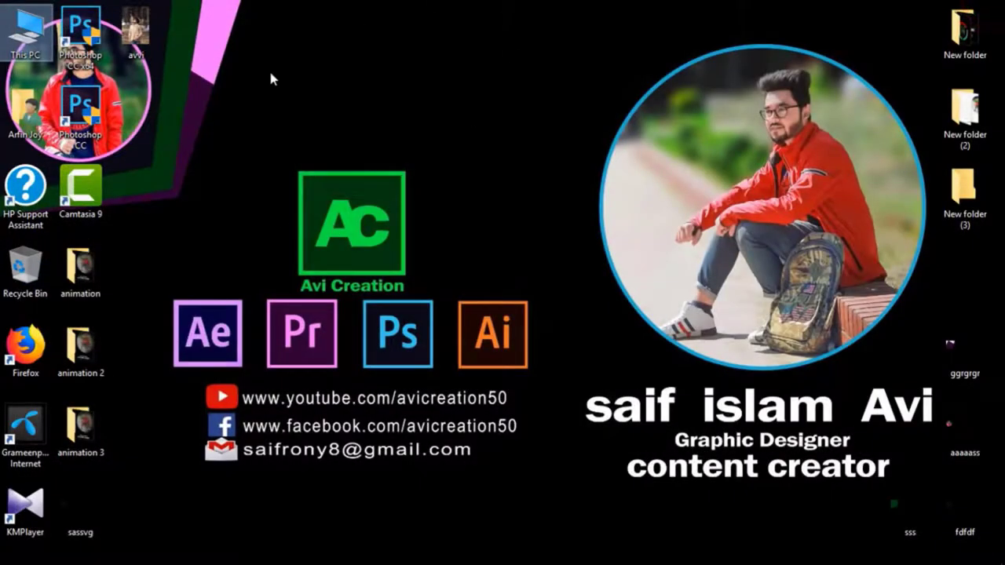
{"action": "right_click", "coordinate": [271, 79]}
{"action": "left_click", "coordinate": [333, 136]}
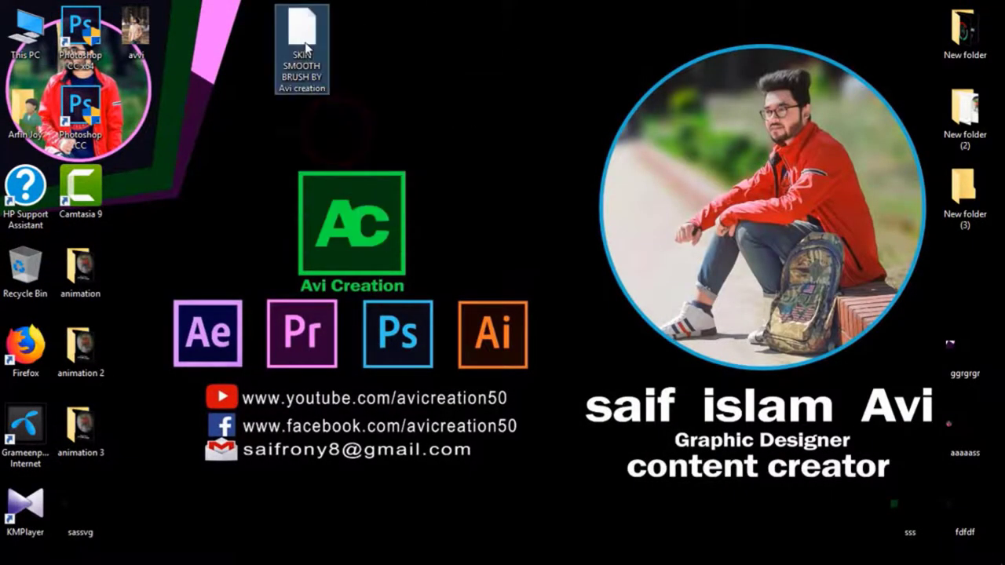
{"action": "left_click", "coordinate": [339, 552]}
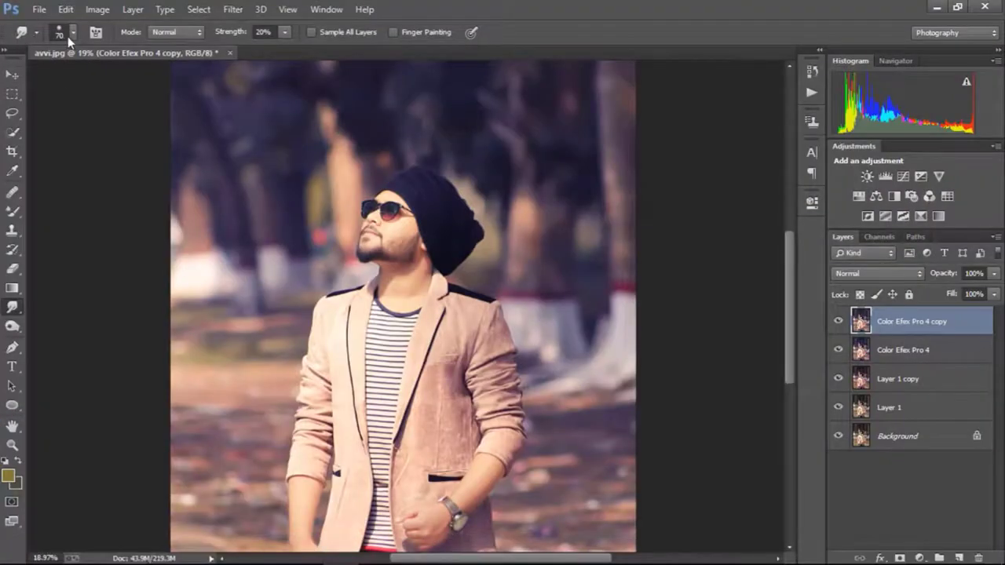
- With the Smudge Tool active, load the SKIN SMOOTH BRUSH .abr file from the Desktop into the brush presets
{"action": "right_click", "coordinate": [11, 314]}
{"action": "left_click", "coordinate": [76, 335]}
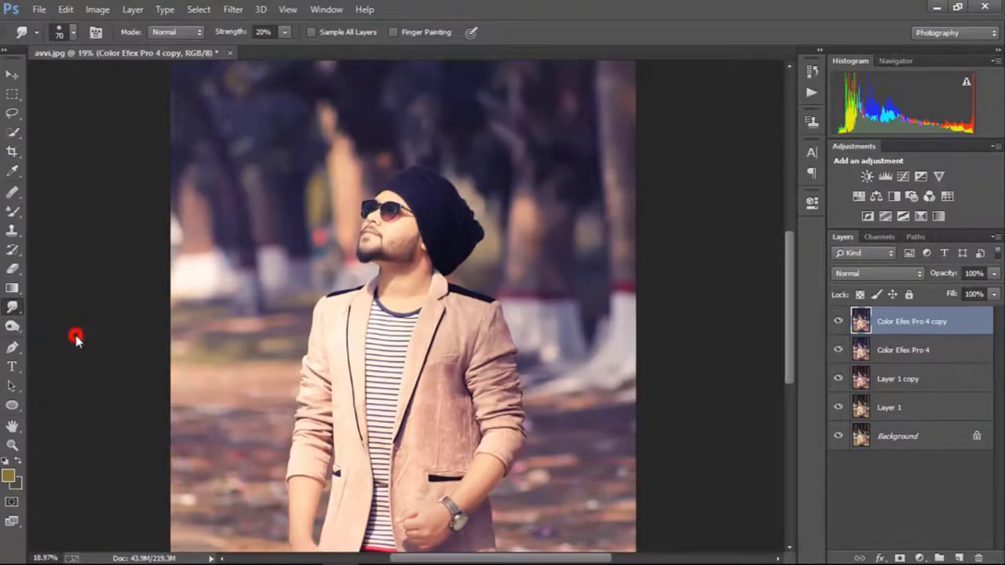
{"action": "left_click", "coordinate": [75, 32]}
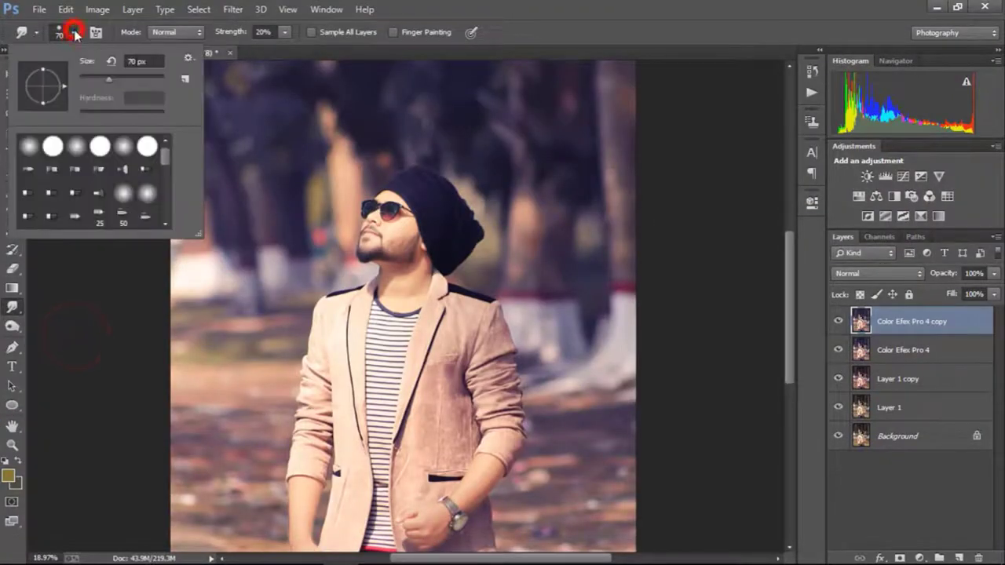
{"action": "left_click", "coordinate": [189, 60]}
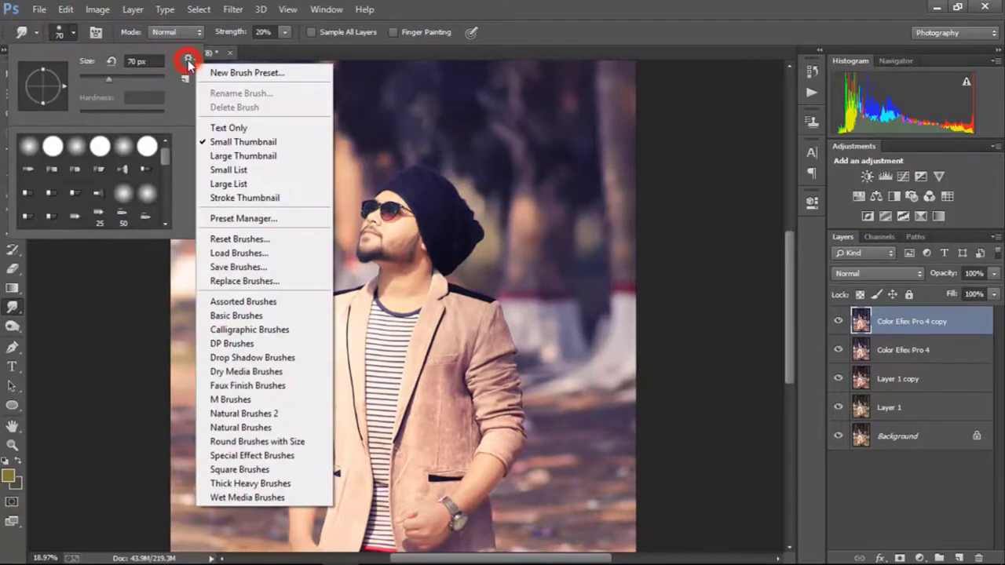
{"action": "left_click", "coordinate": [239, 253]}
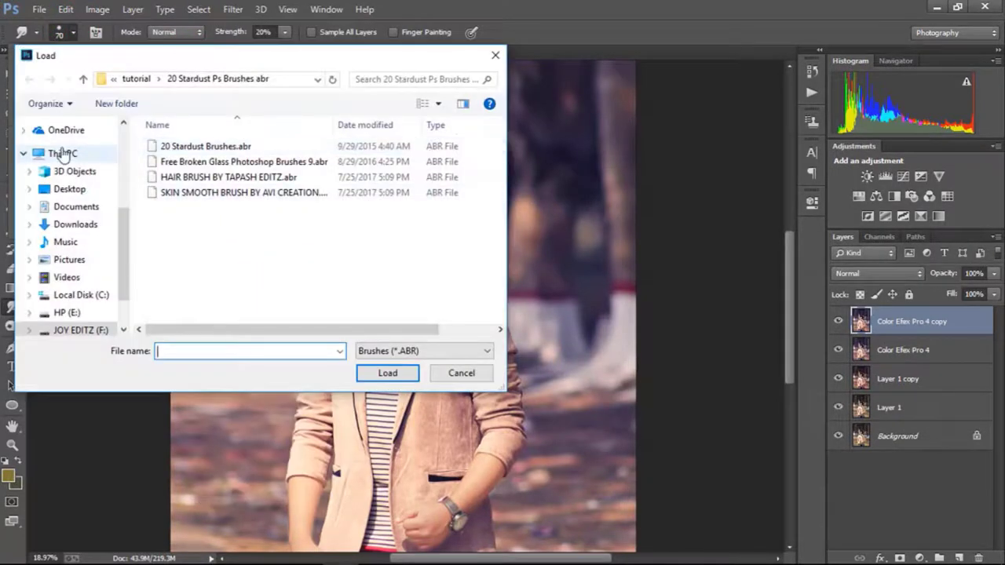
{"action": "left_click", "coordinate": [71, 190]}
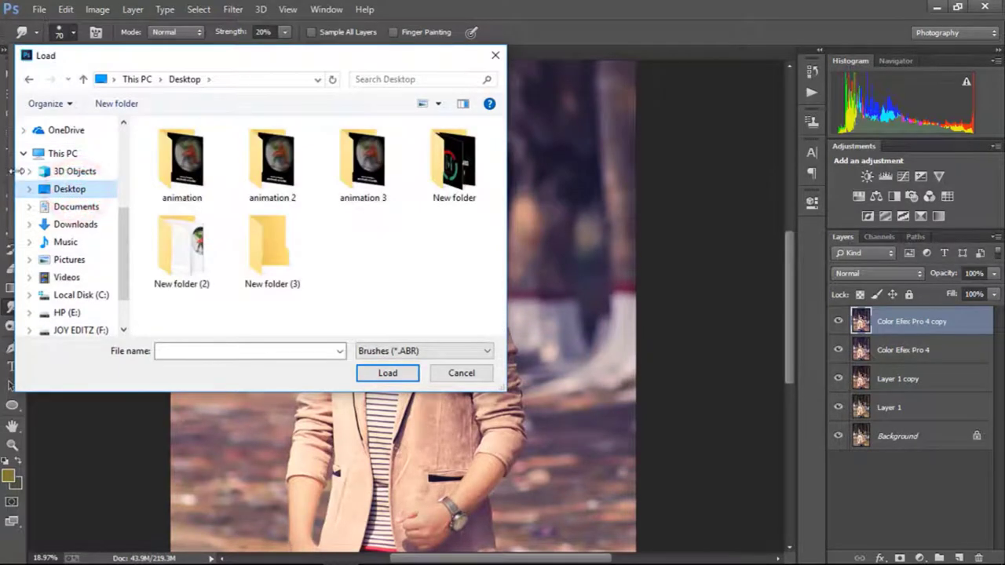
{"action": "left_click_drag", "start_coordinate": [127, 219], "coordinate": [127, 242]}
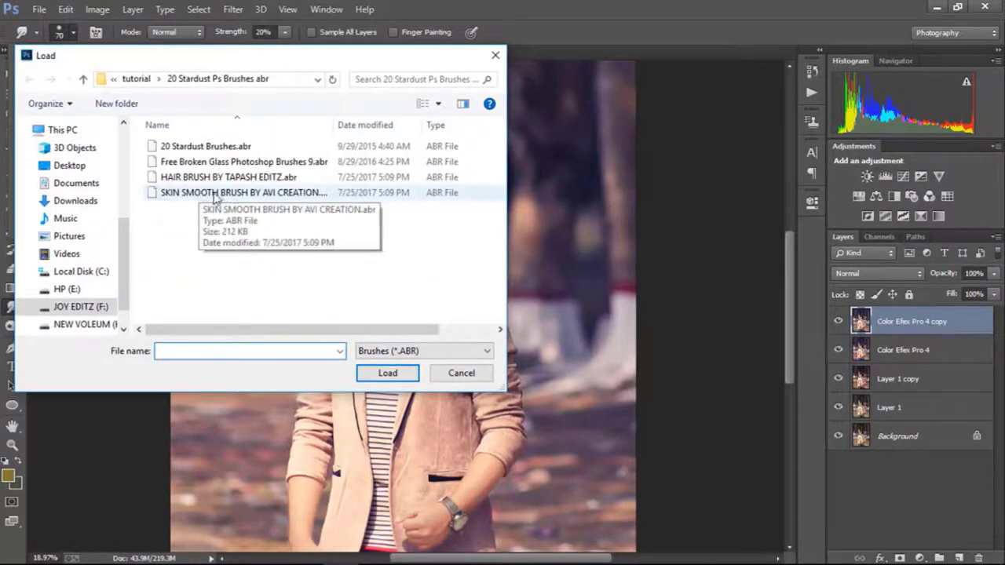
{"action": "left_click", "coordinate": [210, 194]}
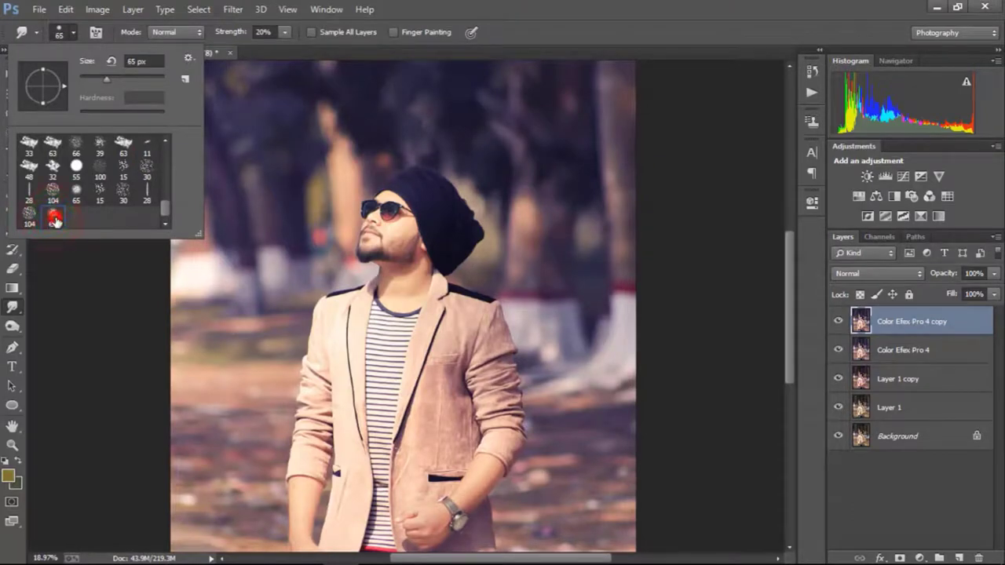
- Smudge the cheeks and the skin beside the nose and glasses
{"action": "left_click", "coordinate": [126, 275]}
{"action": "scroll", "coordinate": [152, 168], "scroll_direction": "up", "scroll_amount": 2}
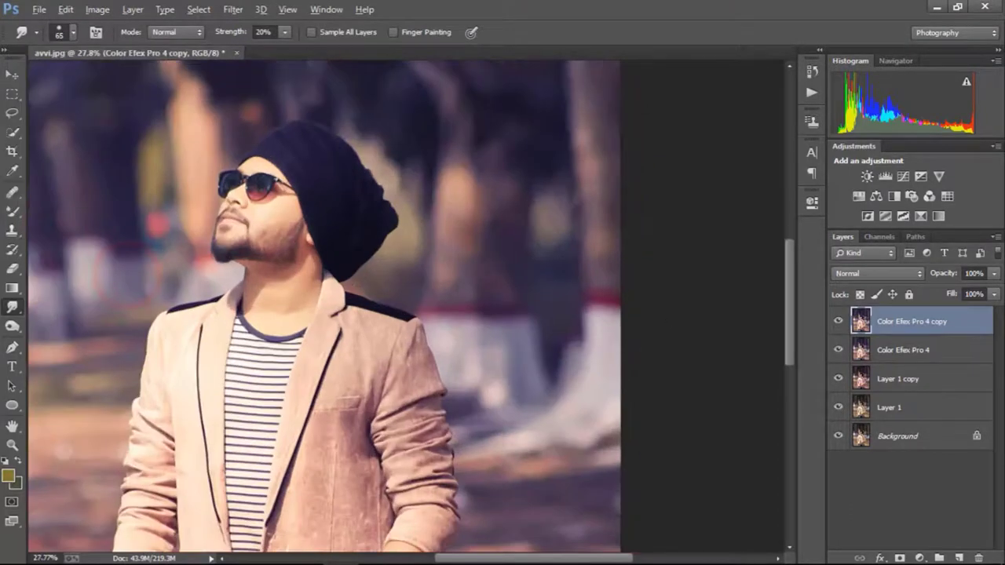
{"action": "scroll", "coordinate": [152, 167], "scroll_direction": "up", "scroll_amount": 3}
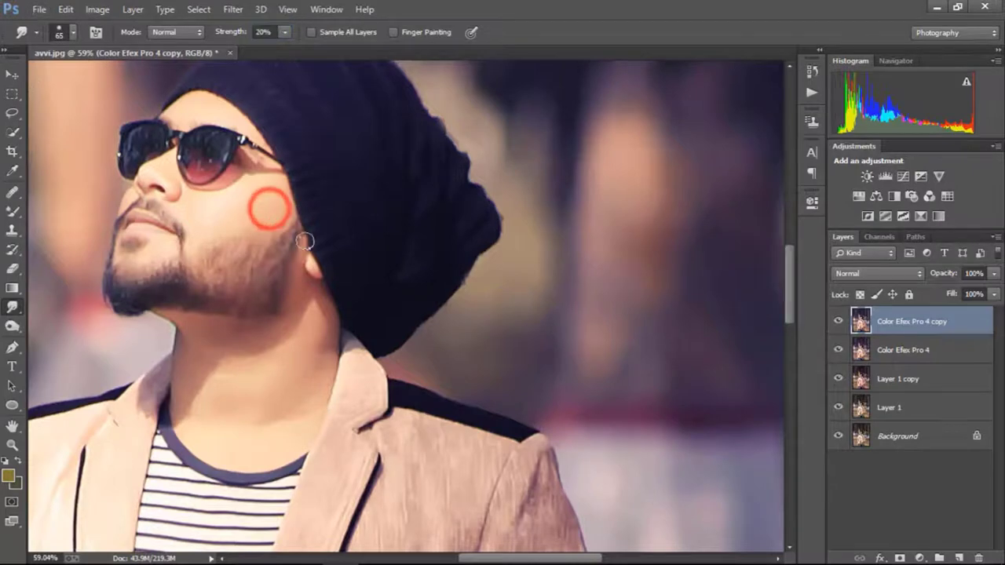
{"action": "scroll", "coordinate": [263, 213], "scroll_direction": "up", "scroll_amount": 2}
{"action": "scroll", "coordinate": [261, 216], "scroll_direction": "up", "scroll_amount": 3}
{"action": "scroll", "coordinate": [261, 215], "scroll_direction": "down", "scroll_amount": 3}
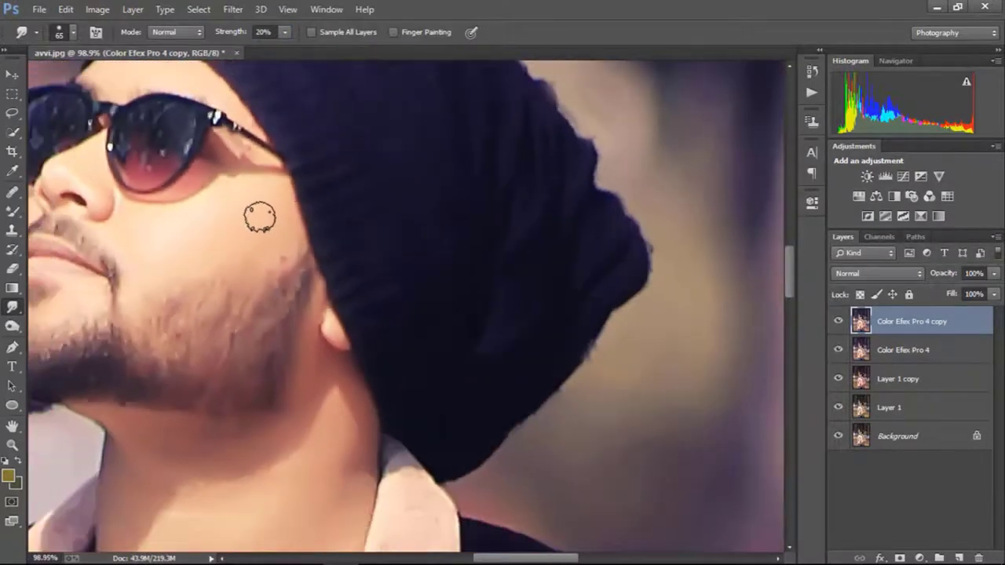
{"action": "left_click", "coordinate": [265, 189]}
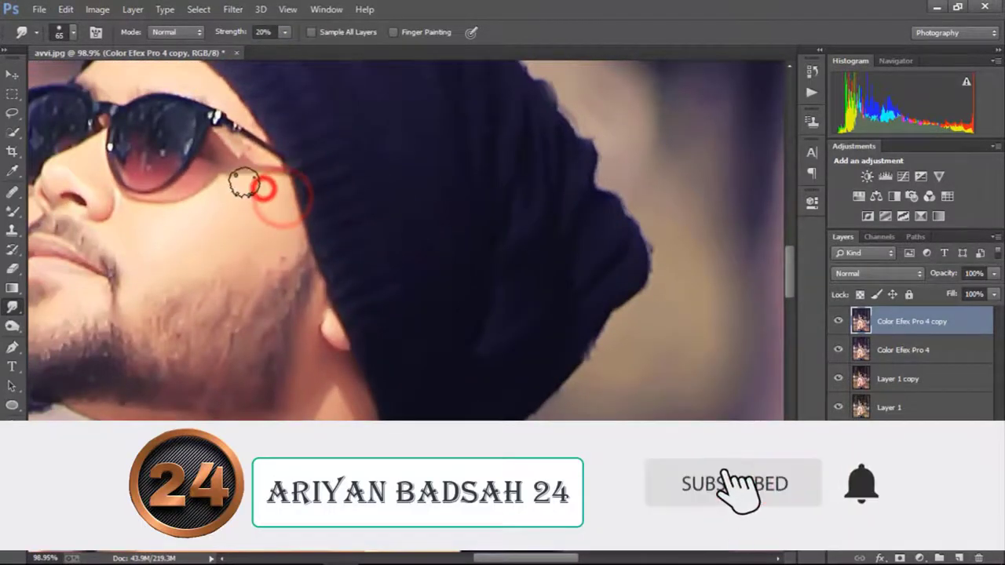
{"action": "left_click_drag", "start_coordinate": [197, 209], "coordinate": [304, 228]}
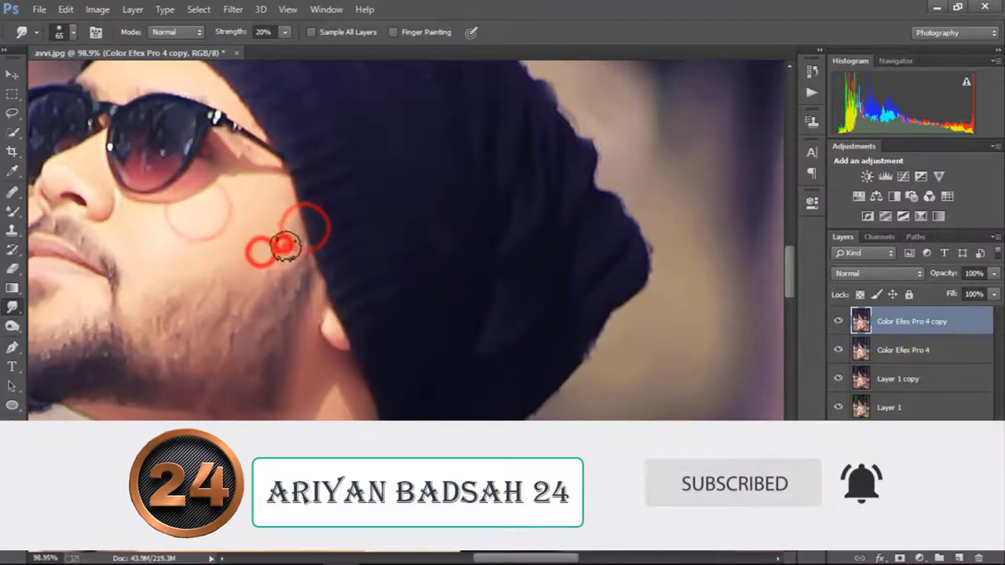
{"action": "left_click_drag", "start_coordinate": [260, 251], "coordinate": [278, 243]}
{"action": "left_click_drag", "start_coordinate": [182, 259], "coordinate": [153, 236]}
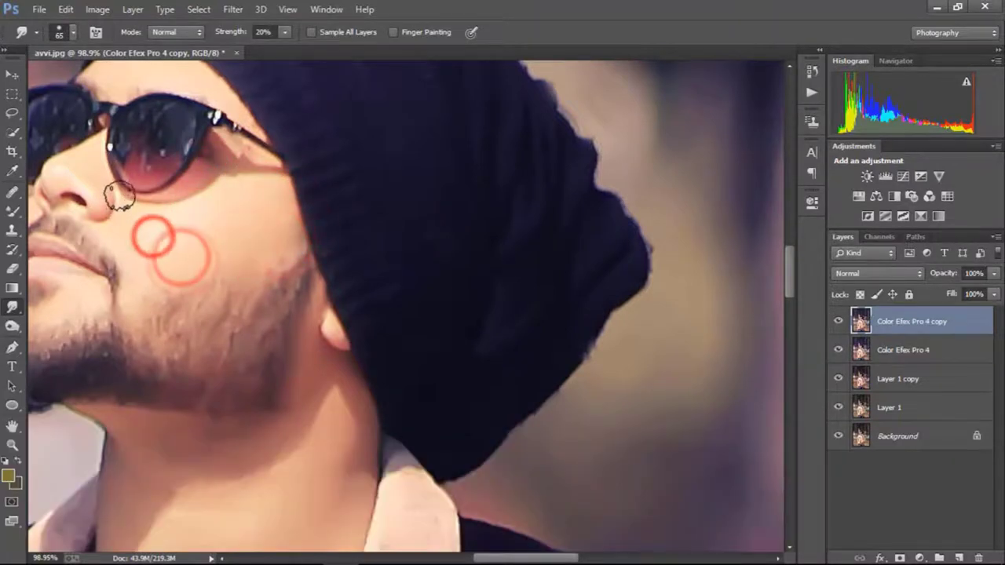
{"action": "left_click_drag", "start_coordinate": [107, 191], "coordinate": [90, 139]}
{"action": "left_click", "coordinate": [260, 258]}
{"action": "left_click_drag", "start_coordinate": [286, 262], "coordinate": [451, 267]}
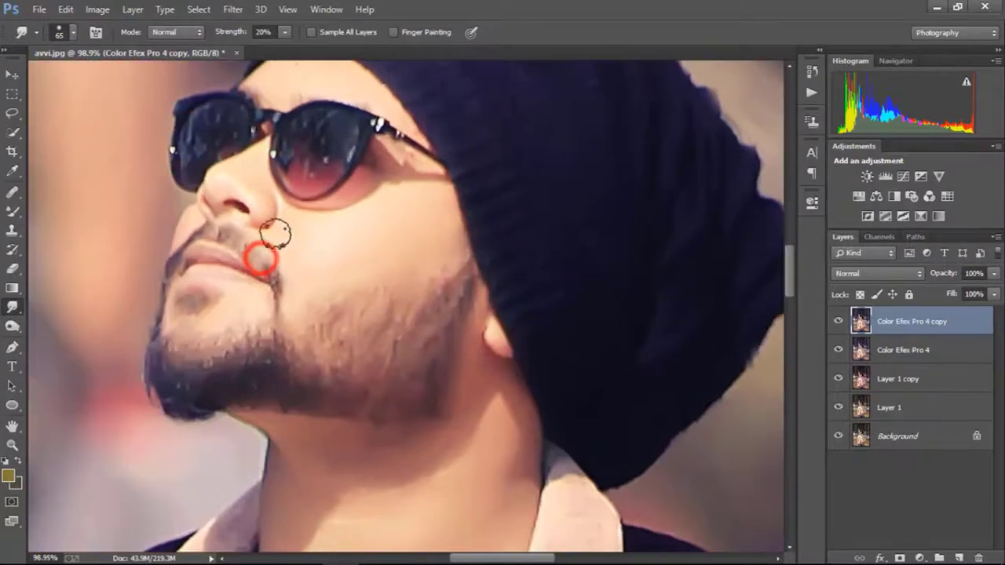
- Smooth the forehead under the beanie, the temple and the skin along the glasses
{"action": "left_click_drag", "start_coordinate": [285, 135], "coordinate": [242, 237]}
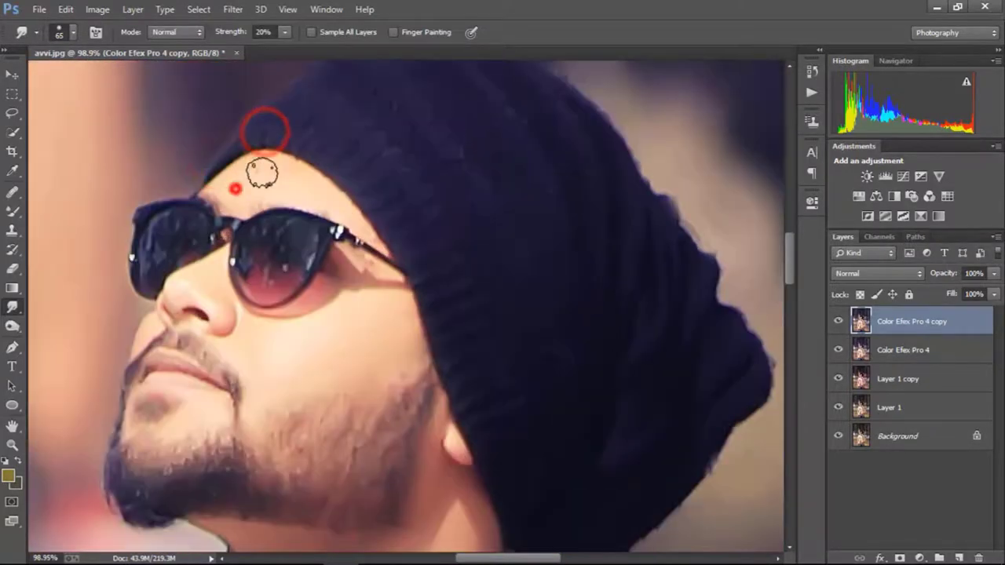
{"action": "mouse_move", "coordinate": [236, 168]}
{"action": "left_mouse_down"}
{"action": "mouse_move", "coordinate": [269, 163]}
{"action": "mouse_move", "coordinate": [313, 204]}
{"action": "left_mouse_up"}
{"action": "left_click", "coordinate": [348, 206]}
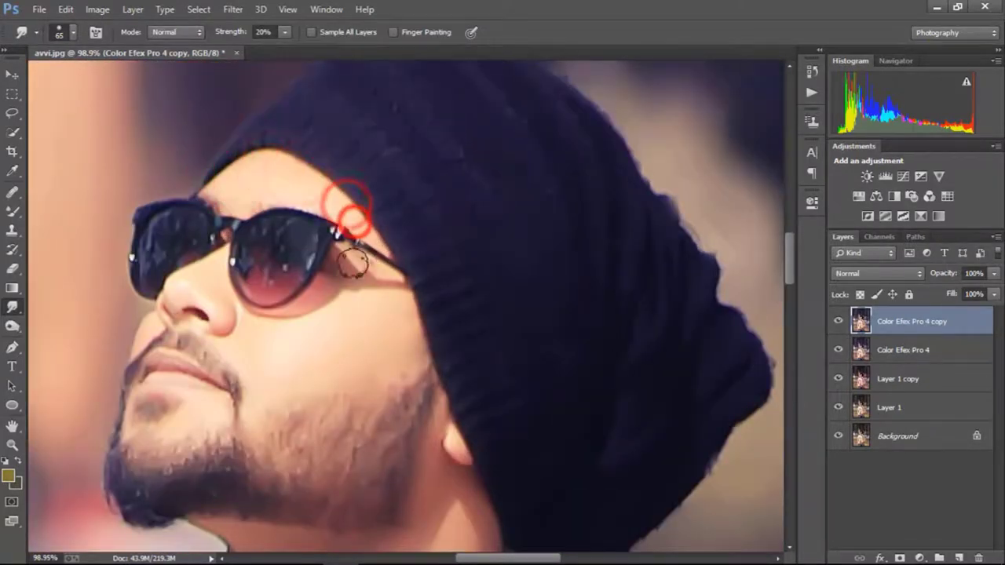
{"action": "left_click_drag", "start_coordinate": [358, 263], "coordinate": [381, 271]}
{"action": "mouse_move", "coordinate": [298, 174]}
{"action": "left_mouse_down"}
{"action": "mouse_move", "coordinate": [258, 162]}
{"action": "mouse_move", "coordinate": [235, 169]}
{"action": "left_mouse_up"}
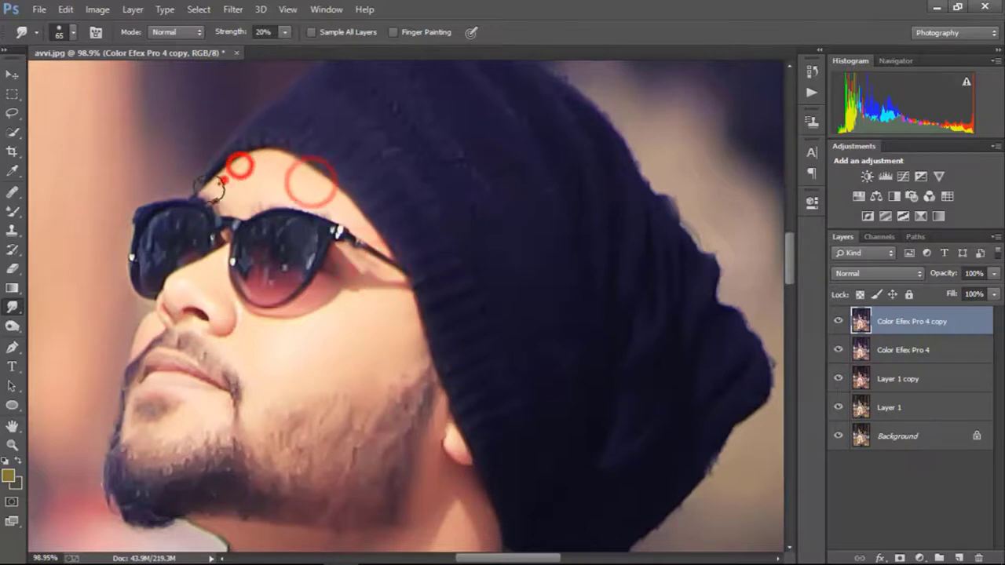
{"action": "left_click_drag", "start_coordinate": [235, 259], "coordinate": [259, 165]}
{"action": "left_click_drag", "start_coordinate": [267, 250], "coordinate": [228, 218]}
- Soften the lips, moustache area and the cheeks above the beard
{"action": "left_click_drag", "start_coordinate": [247, 270], "coordinate": [270, 219]}
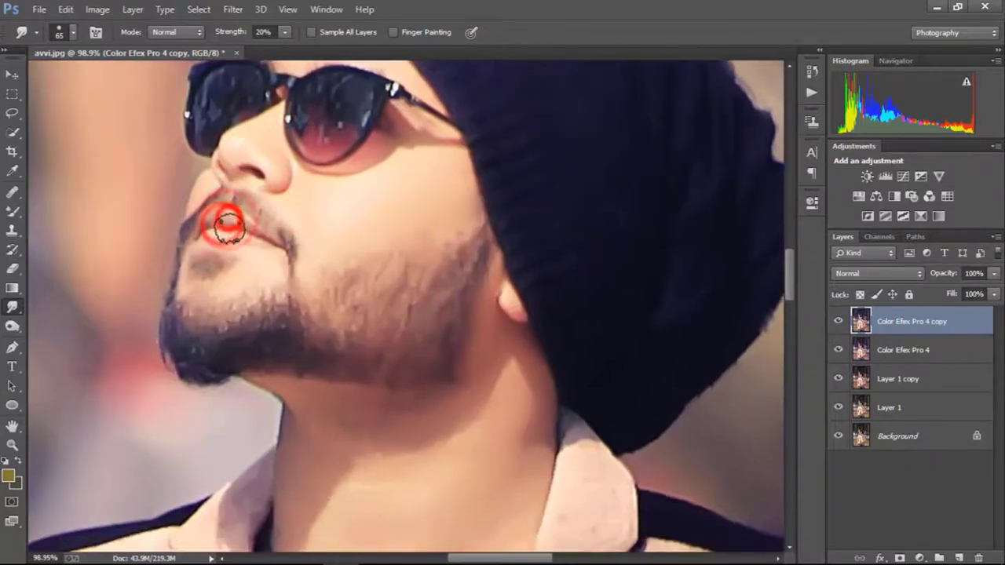
{"action": "left_click", "coordinate": [234, 230]}
{"action": "mouse_move", "coordinate": [258, 272]}
{"action": "left_mouse_down"}
{"action": "mouse_move", "coordinate": [213, 225]}
{"action": "mouse_move", "coordinate": [202, 180]}
{"action": "mouse_move", "coordinate": [224, 153]}
{"action": "left_mouse_up"}
{"action": "left_click", "coordinate": [225, 139]}
{"action": "left_click_drag", "start_coordinate": [410, 210], "coordinate": [254, 112]}
{"action": "left_click", "coordinate": [314, 103]}
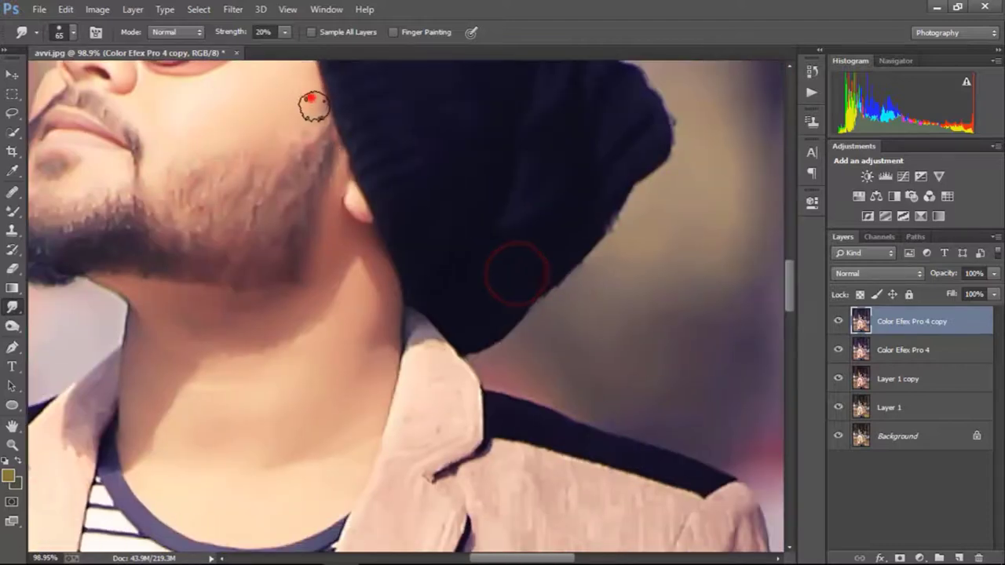
{"action": "left_click", "coordinate": [306, 126]}
{"action": "left_click", "coordinate": [195, 134]}
{"action": "left_click", "coordinate": [159, 149]}
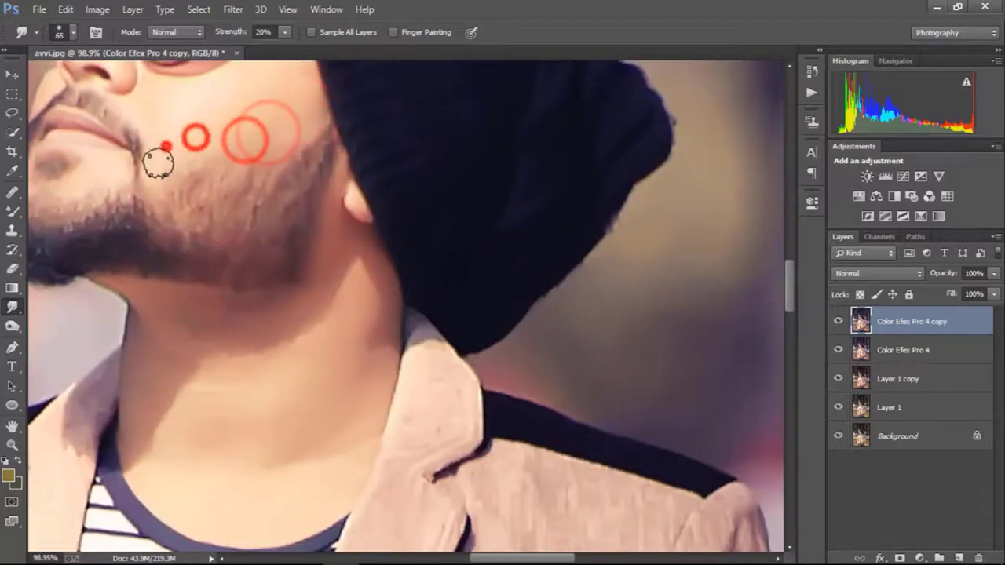
{"action": "left_click_drag", "start_coordinate": [224, 152], "coordinate": [238, 213]}
- Smooth the skin on the jaw and along the neck
{"action": "left_click", "coordinate": [267, 200]}
{"action": "left_click", "coordinate": [301, 190]}
{"action": "left_click_drag", "start_coordinate": [327, 249], "coordinate": [337, 167]}
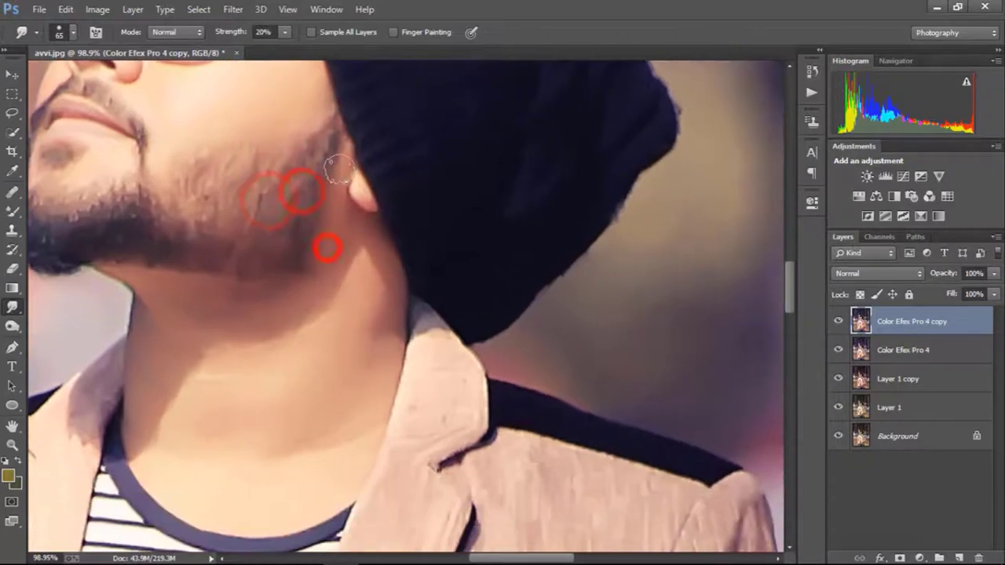
{"action": "left_click_drag", "start_coordinate": [333, 259], "coordinate": [377, 172]}
{"action": "left_click", "coordinate": [352, 212]}
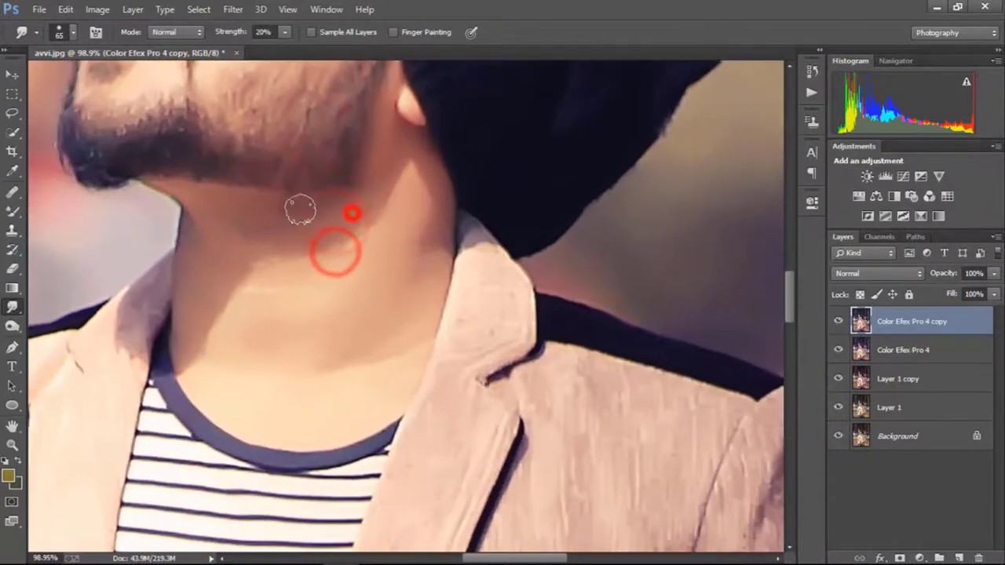
{"action": "left_click", "coordinate": [270, 217]}
{"action": "left_click", "coordinate": [294, 220]}
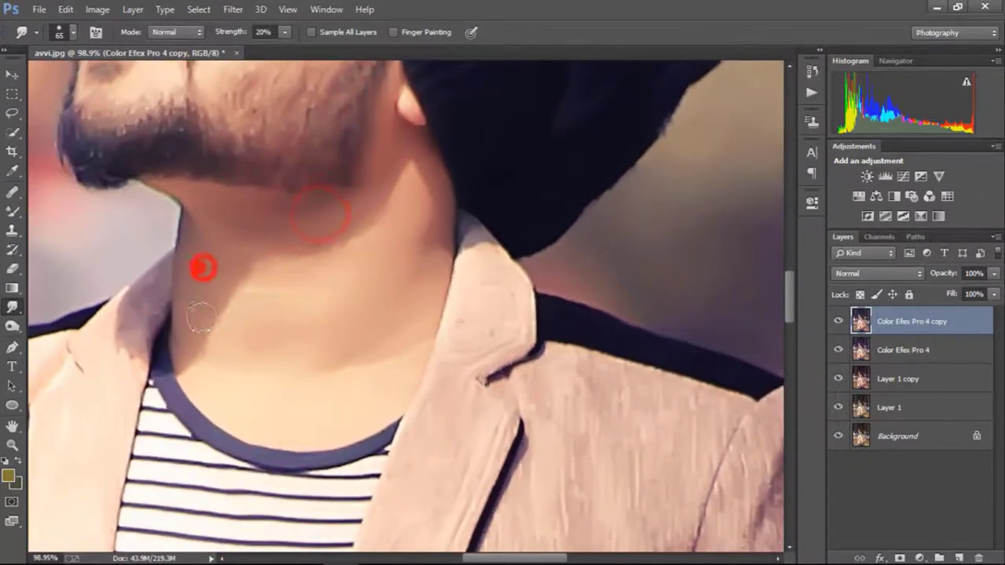
{"action": "left_click", "coordinate": [250, 285]}
{"action": "left_click", "coordinate": [348, 254]}
{"action": "left_click", "coordinate": [395, 218]}
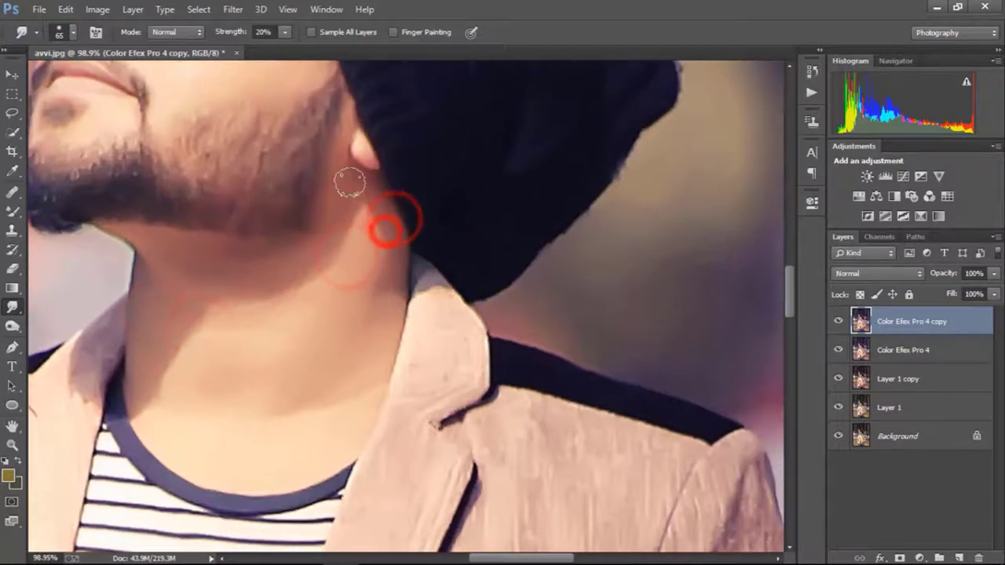
- Re-smooth the cheek below the glasses, the nose bridge, forehead and lips
{"action": "scroll", "coordinate": [369, 134], "scroll_direction": "down", "scroll_amount": 2}
{"action": "scroll", "coordinate": [370, 134], "scroll_direction": "down", "scroll_amount": 2}
{"action": "scroll", "coordinate": [370, 135], "scroll_direction": "down", "scroll_amount": 2}
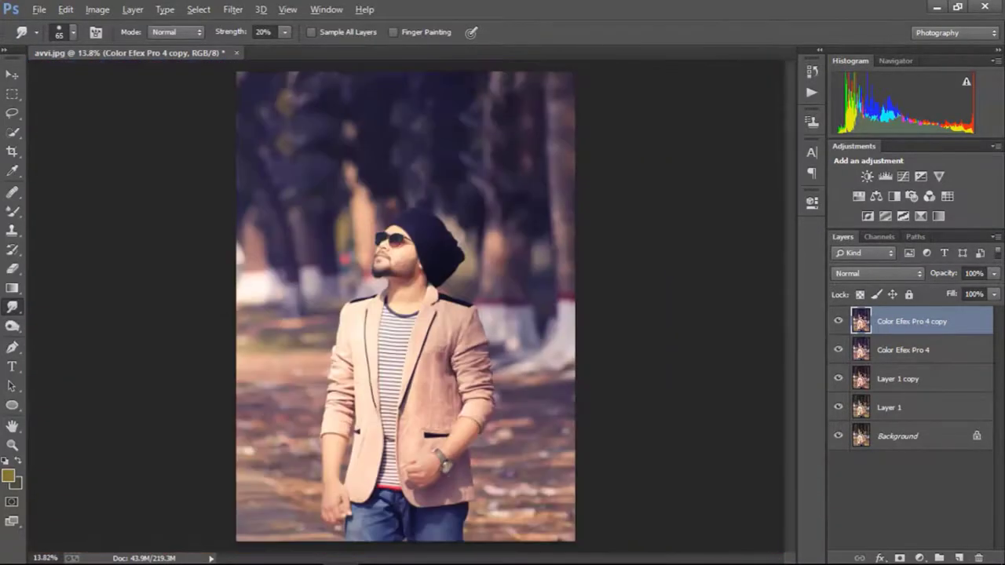
{"action": "scroll", "coordinate": [396, 247], "scroll_direction": "up", "scroll_amount": 3}
{"action": "scroll", "coordinate": [369, 200], "scroll_direction": "up", "scroll_amount": 2}
{"action": "scroll", "coordinate": [375, 207], "scroll_direction": "up", "scroll_amount": 1}
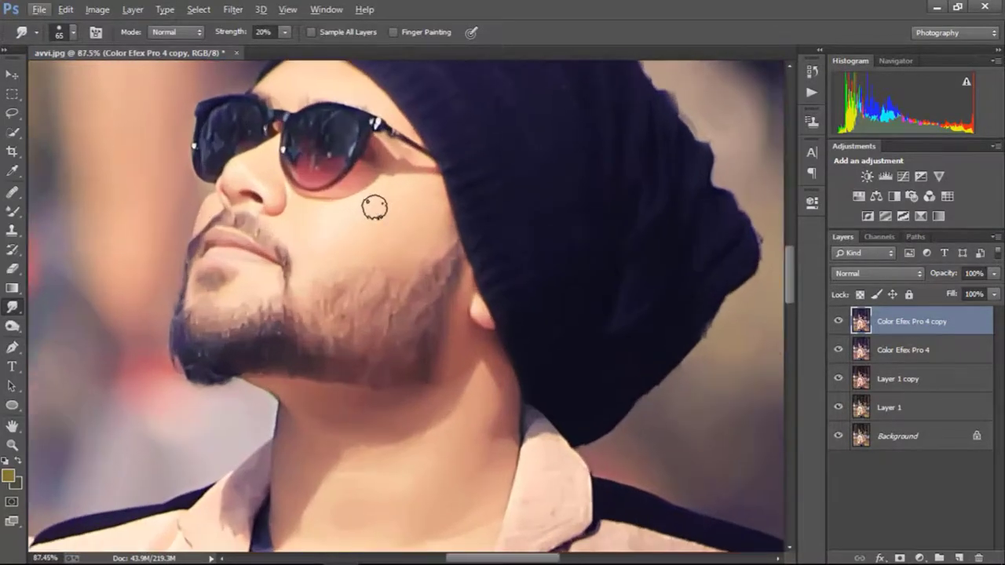
{"action": "left_click_drag", "start_coordinate": [415, 180], "coordinate": [407, 217]}
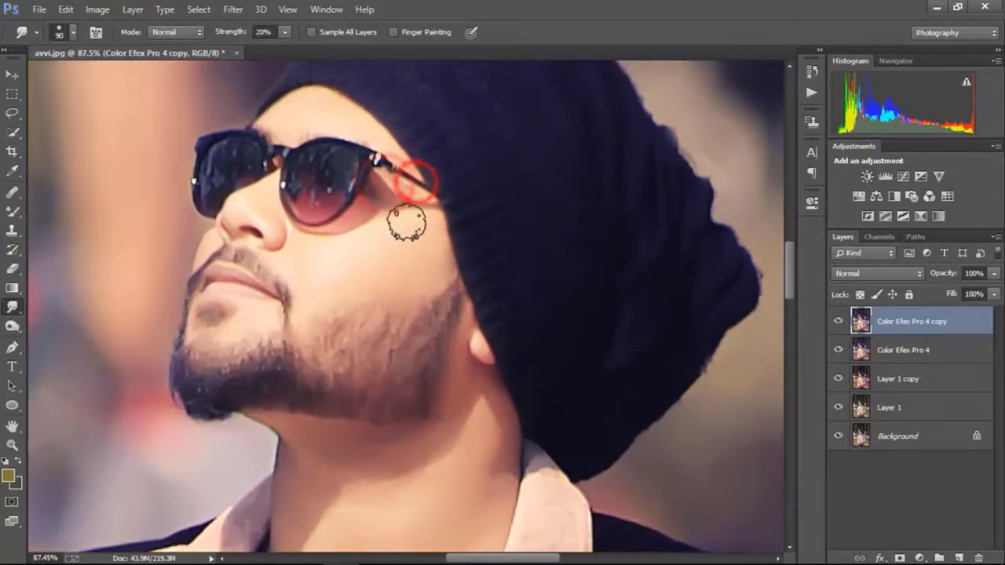
{"action": "left_click", "coordinate": [433, 234]}
{"action": "left_click", "coordinate": [404, 249]}
{"action": "left_click", "coordinate": [274, 218]}
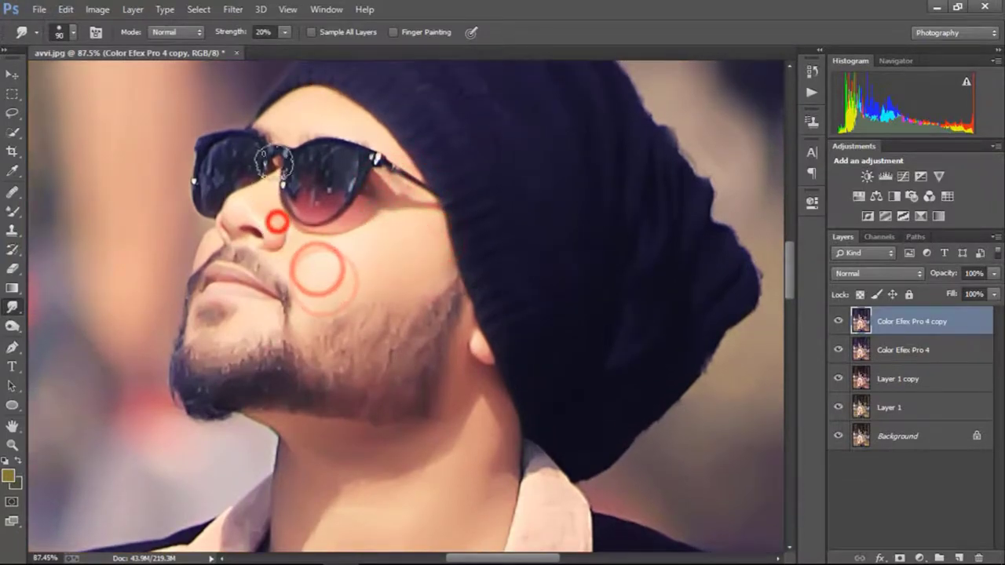
{"action": "left_click", "coordinate": [297, 117]}
{"action": "left_click", "coordinate": [329, 104]}
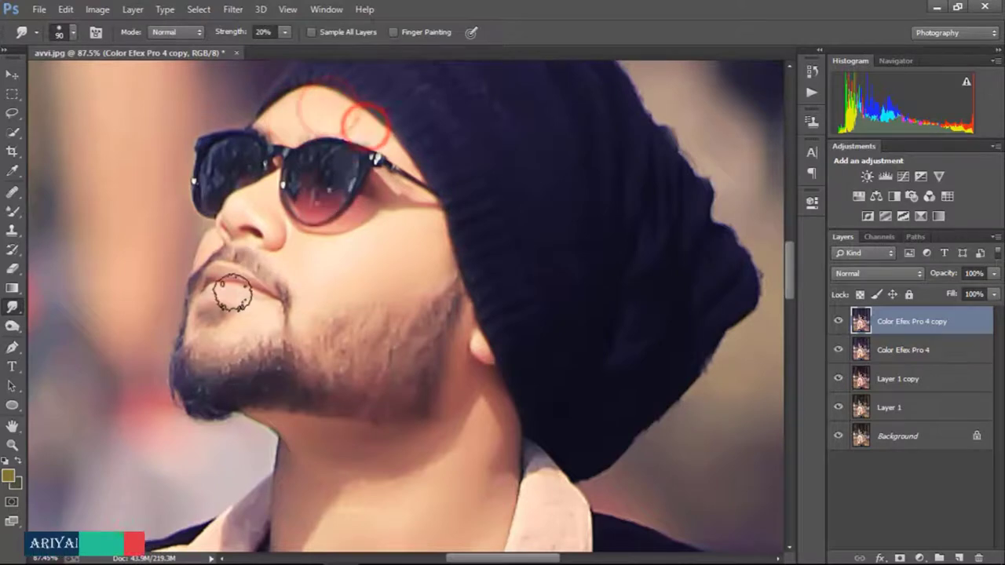
{"action": "left_click", "coordinate": [207, 276]}
- Smooth the neck down toward the jacket collar
{"action": "scroll", "coordinate": [305, 298], "scroll_direction": "down", "scroll_amount": 5}
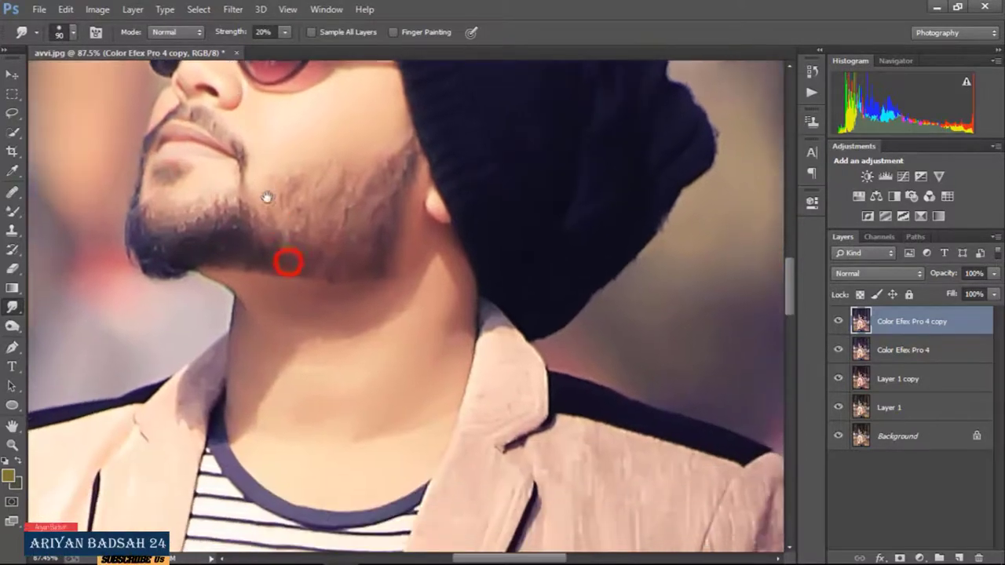
{"action": "left_click", "coordinate": [281, 235]}
{"action": "left_click", "coordinate": [247, 230]}
{"action": "left_click", "coordinate": [253, 289]}
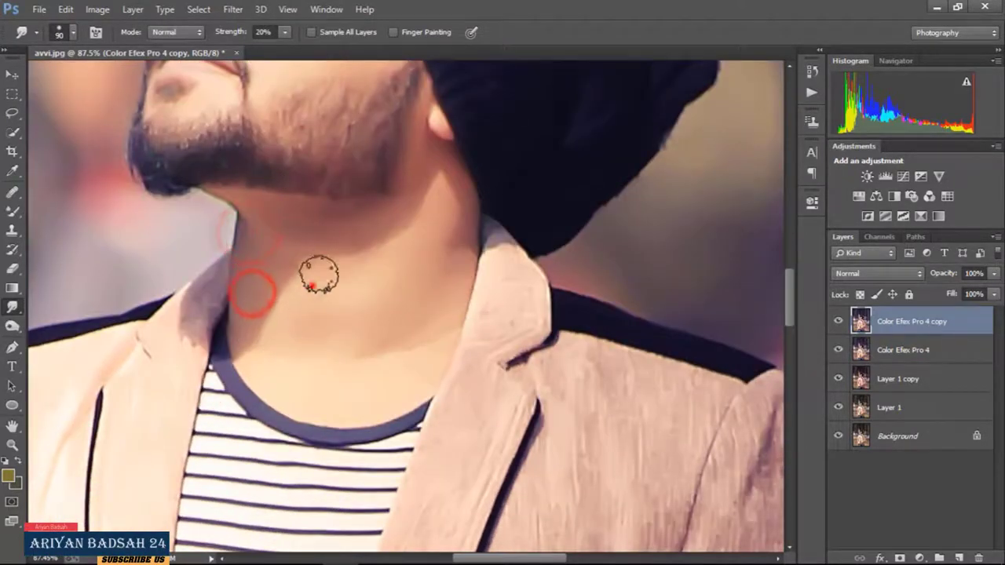
{"action": "left_click", "coordinate": [312, 285]}
{"action": "left_click", "coordinate": [432, 241]}
{"action": "left_click", "coordinate": [475, 223]}
- Enlarge the brush with ] and smooth the arm up to the sleeve
{"action": "left_click_drag", "start_coordinate": [439, 339], "coordinate": [358, 227]}
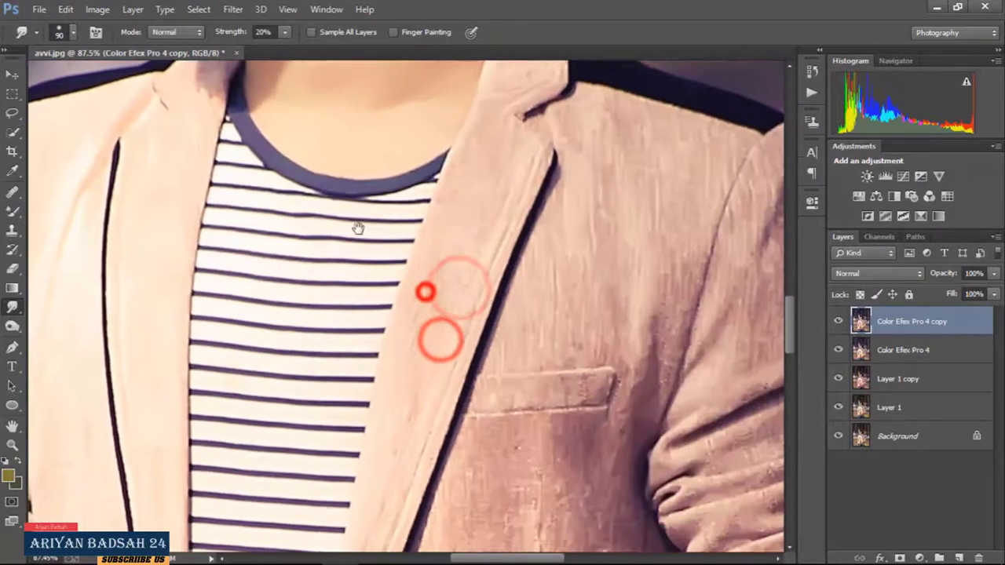
{"action": "left_click_drag", "start_coordinate": [337, 291], "coordinate": [442, 189]}
{"action": "left_click_drag", "start_coordinate": [434, 283], "coordinate": [486, 193]}
{"action": "mouse_move", "coordinate": [552, 212]}
{"action": "left_mouse_down"}
{"action": "mouse_move", "coordinate": [453, 230]}
{"action": "mouse_move", "coordinate": [511, 242]}
{"action": "left_mouse_up"}
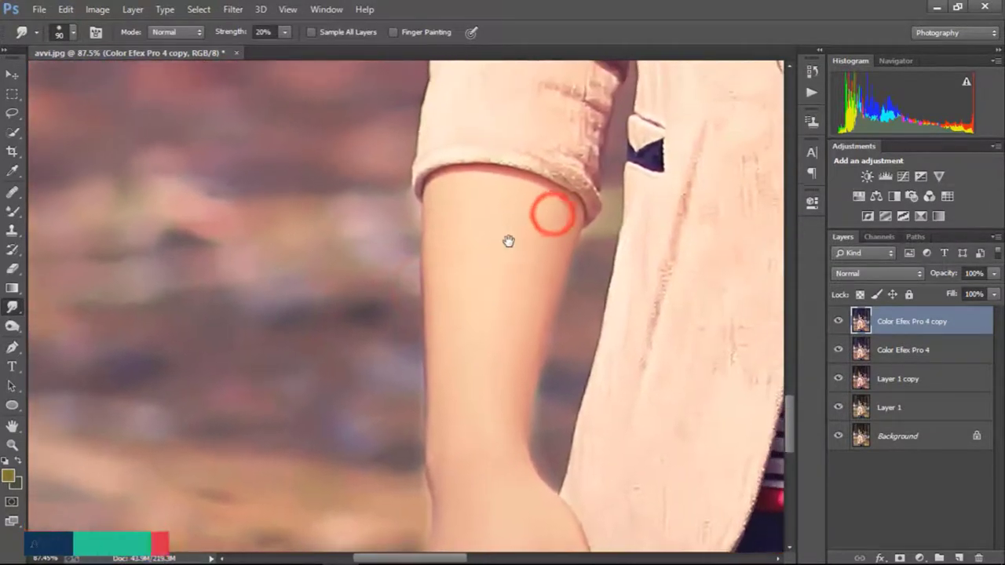
{"action": "left_click", "coordinate": [510, 240]}
{"action": "key", "text": "bracketright"}
{"action": "left_click", "coordinate": [448, 262]}
{"action": "left_click", "coordinate": [471, 238]}
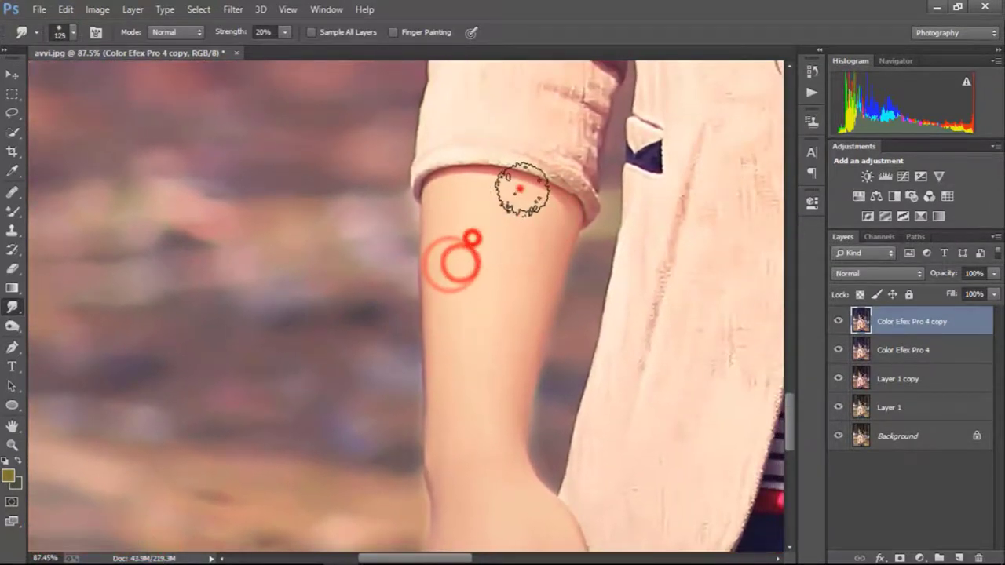
{"action": "left_click", "coordinate": [515, 189]}
{"action": "left_click", "coordinate": [475, 172]}
{"action": "left_click", "coordinate": [538, 214]}
- Enlarge the brush further and smooth the forearm, wrist and back of the hand
{"action": "key", "text": "bracketright"}
{"action": "left_click", "coordinate": [545, 267]}
{"action": "left_click", "coordinate": [507, 265]}
{"action": "left_click", "coordinate": [433, 227]}
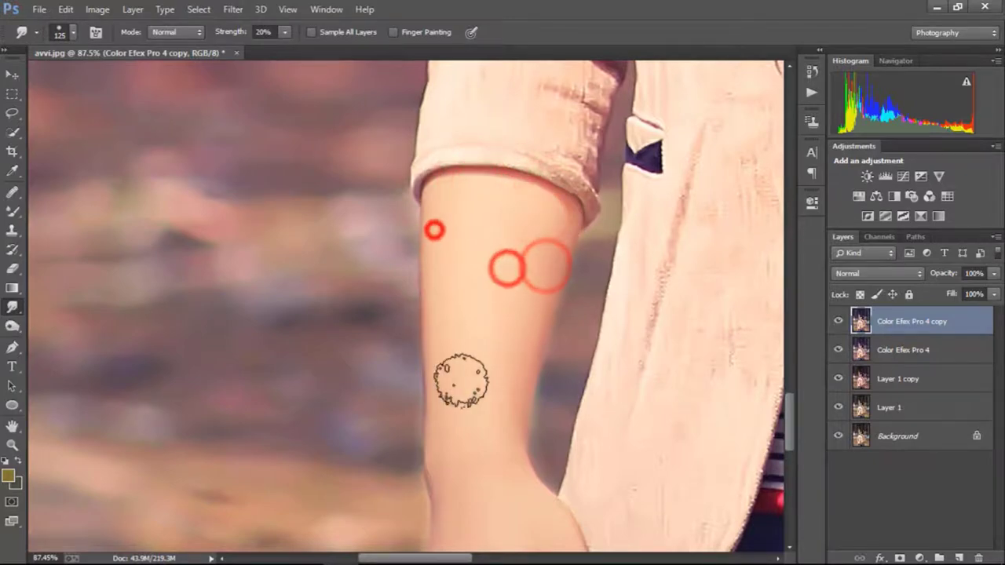
{"action": "left_click_drag", "start_coordinate": [453, 294], "coordinate": [402, 78]}
{"action": "left_click", "coordinate": [394, 171]}
{"action": "left_click", "coordinate": [453, 154]}
{"action": "left_click", "coordinate": [411, 274]}
{"action": "left_click", "coordinate": [385, 348]}
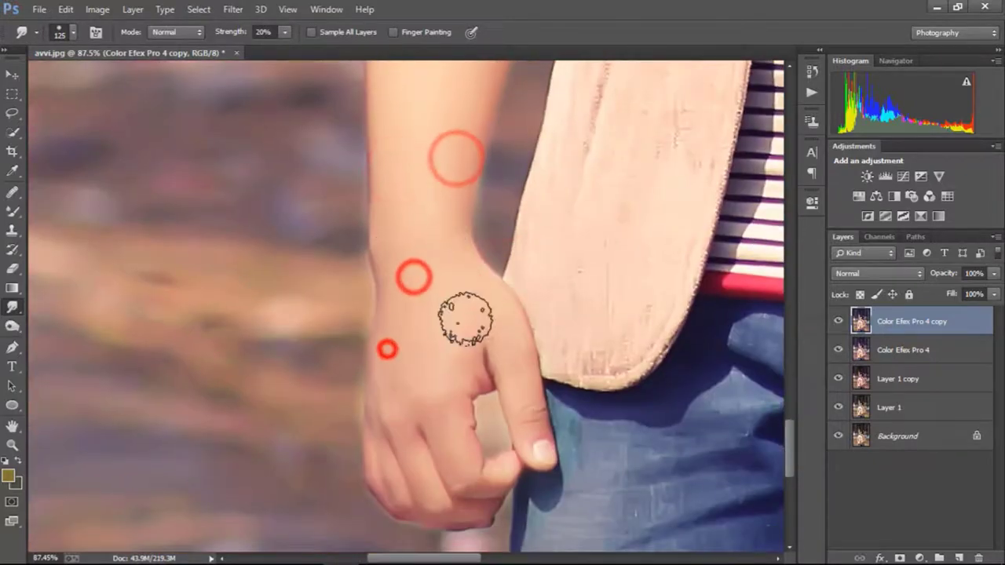
{"action": "left_click", "coordinate": [489, 319]}
- Smooth the other arm with the watch, its forearm and the back of the fist
{"action": "scroll", "coordinate": [542, 322], "scroll_direction": "down", "scroll_amount": 3}
{"action": "mouse_move", "coordinate": [601, 288]}
{"action": "left_mouse_down"}
{"action": "mouse_move", "coordinate": [400, 287]}
{"action": "mouse_move", "coordinate": [504, 319]}
{"action": "mouse_move", "coordinate": [475, 157]}
{"action": "left_mouse_up"}
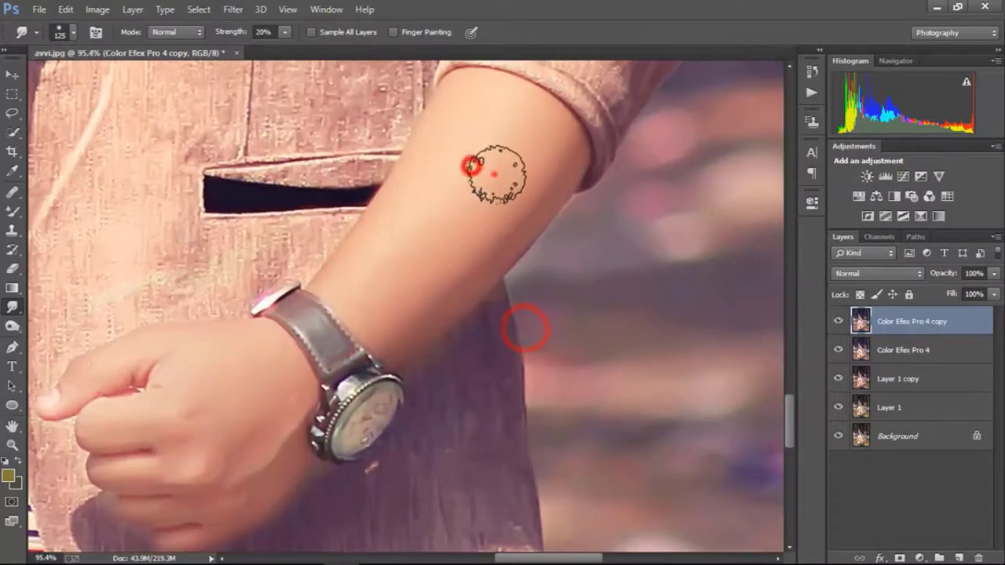
{"action": "left_click", "coordinate": [511, 145]}
{"action": "left_click", "coordinate": [563, 159]}
{"action": "left_click", "coordinate": [450, 136]}
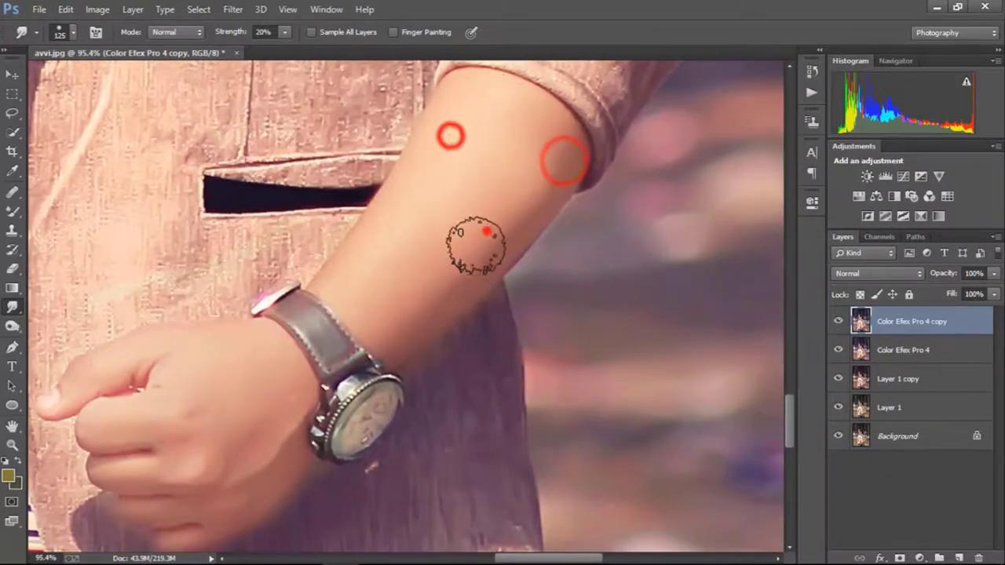
{"action": "left_click", "coordinate": [487, 232]}
{"action": "left_click_drag", "start_coordinate": [399, 243], "coordinate": [576, 54]}
{"action": "left_click", "coordinate": [410, 191]}
{"action": "left_click", "coordinate": [442, 220]}
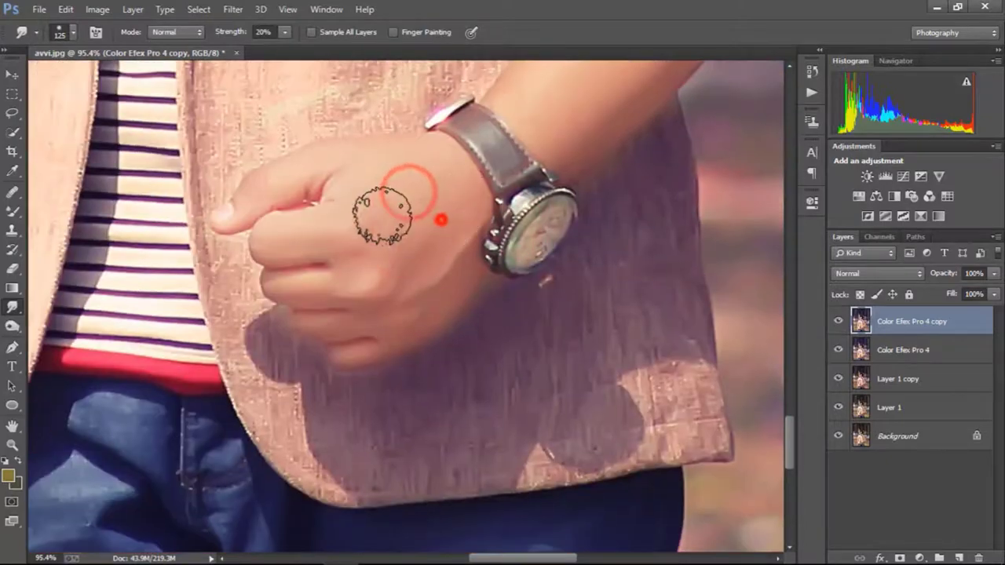
{"action": "left_click", "coordinate": [358, 195]}
{"action": "scroll", "coordinate": [460, 224], "scroll_direction": "down", "scroll_amount": 5}
{"action": "scroll", "coordinate": [442, 89], "scroll_direction": "down", "scroll_amount": 2}
- Toggle the top Color Efex Pro 4 copy layer off and on to compare, leaving it visible
{"action": "left_click_drag", "start_coordinate": [447, 338], "coordinate": [454, 426]}
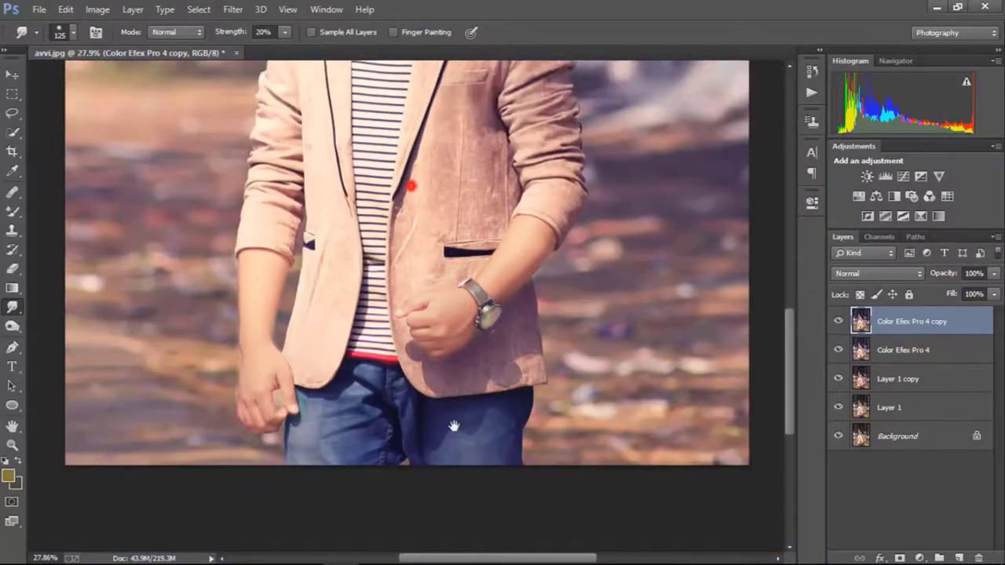
{"action": "scroll", "coordinate": [416, 186], "scroll_direction": "up", "scroll_amount": 5}
{"action": "scroll", "coordinate": [444, 224], "scroll_direction": "up", "scroll_amount": 1}
{"action": "scroll", "coordinate": [460, 225], "scroll_direction": "up", "scroll_amount": 1}
{"action": "scroll", "coordinate": [460, 224], "scroll_direction": "up", "scroll_amount": 1}
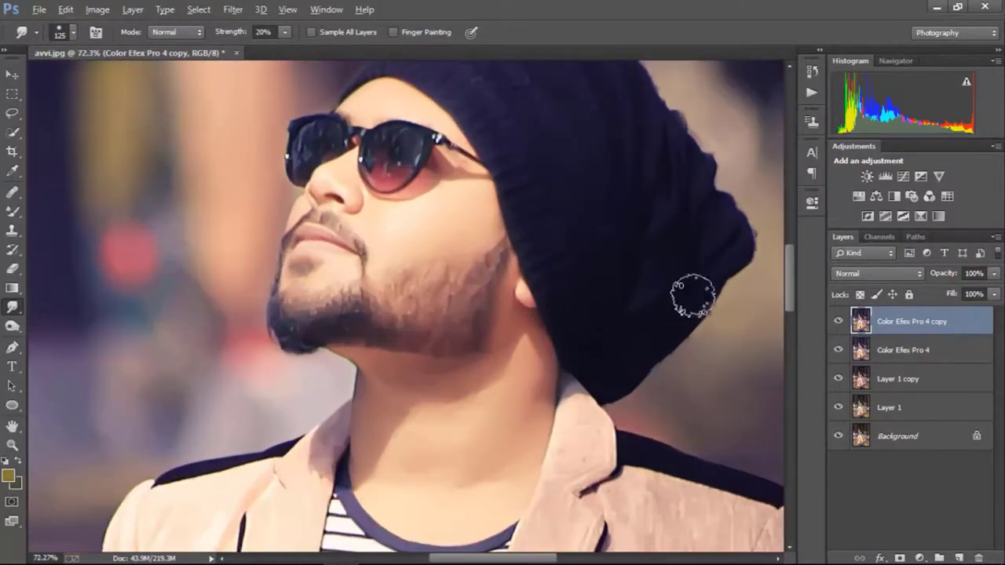
{"action": "key", "text": "alt"}
{"action": "left_click", "coordinate": [838, 322]}
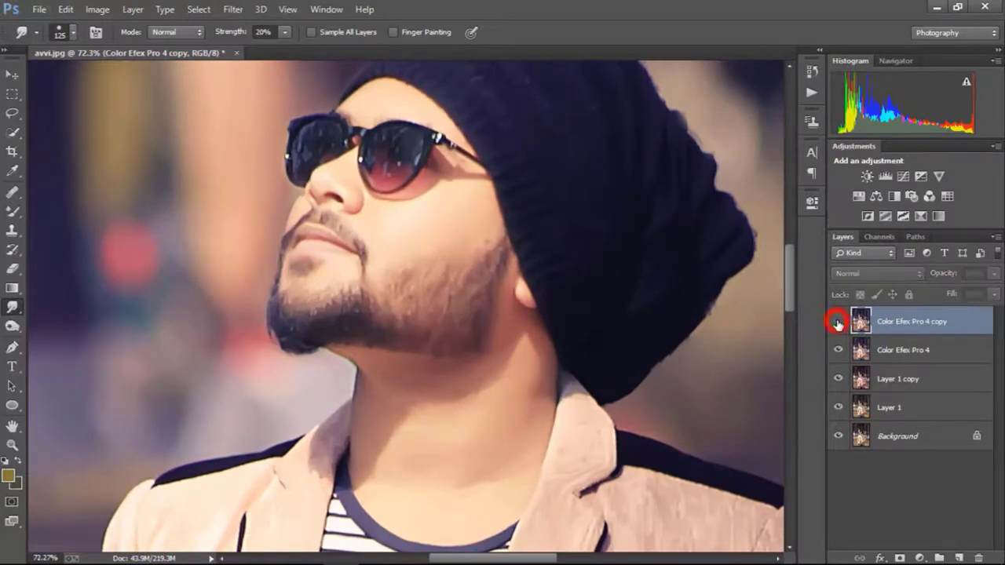
{"action": "left_click", "coordinate": [837, 322]}
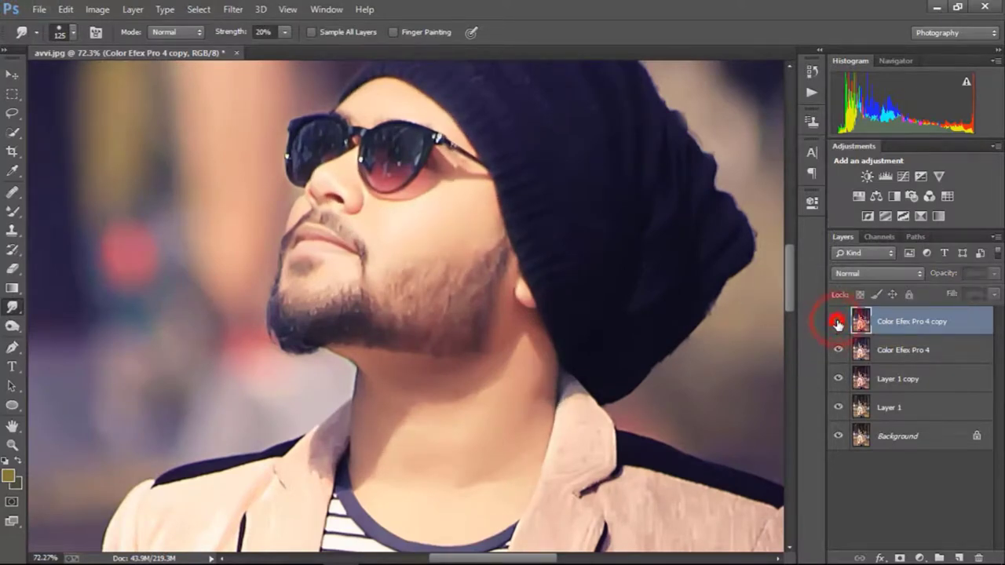
{"action": "left_click", "coordinate": [837, 322]}
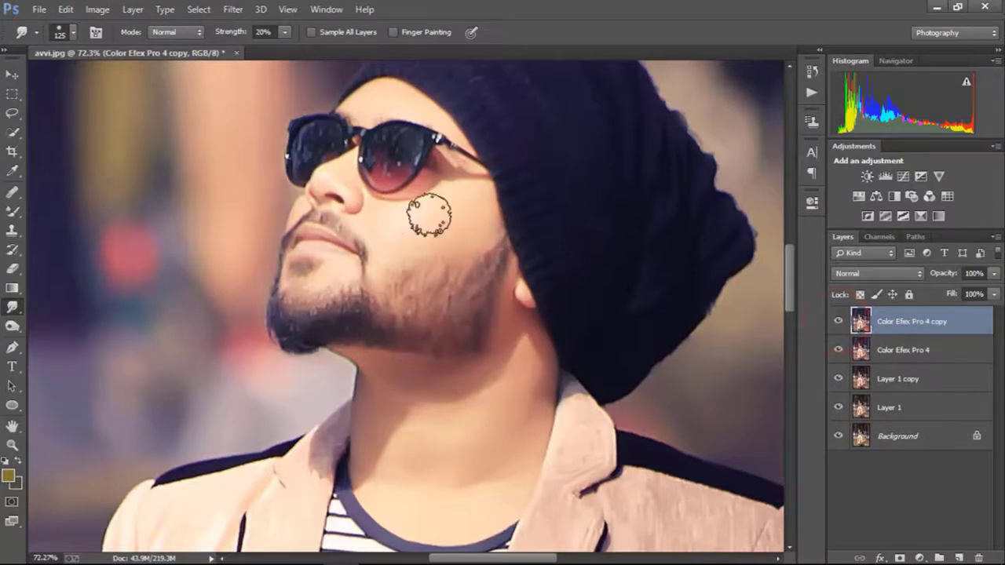
- Shrink the Smudge brush to 40 px and soften a small spot beside the man's nose
{"action": "scroll", "coordinate": [429, 208], "scroll_direction": "up", "scroll_amount": 2}
{"action": "scroll", "coordinate": [431, 202], "scroll_direction": "down", "scroll_amount": 2}
{"action": "scroll", "coordinate": [393, 212], "scroll_direction": "up", "scroll_amount": 2}
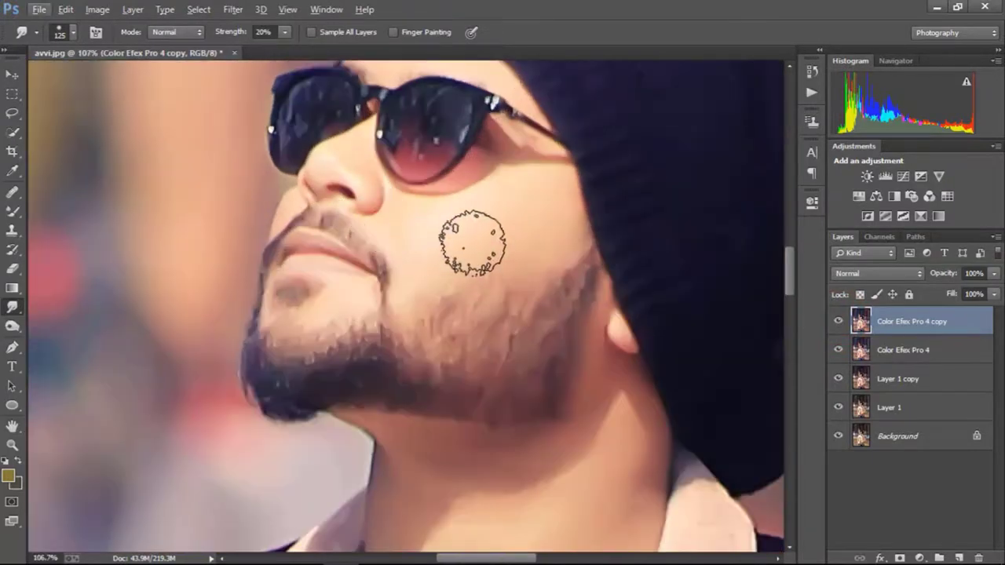
{"action": "key", "text": "bracketleft"}
{"action": "key", "text": "bracketleft"}
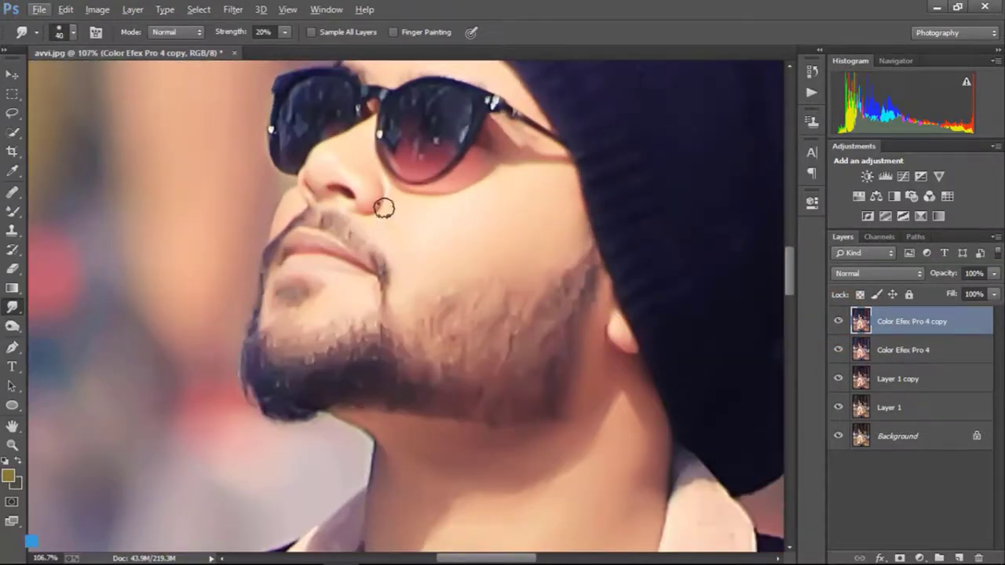
{"action": "left_click", "coordinate": [384, 207]}
{"action": "scroll", "coordinate": [448, 220], "scroll_direction": "down", "scroll_amount": 2}
{"action": "scroll", "coordinate": [315, 176], "scroll_direction": "down", "scroll_amount": 3}
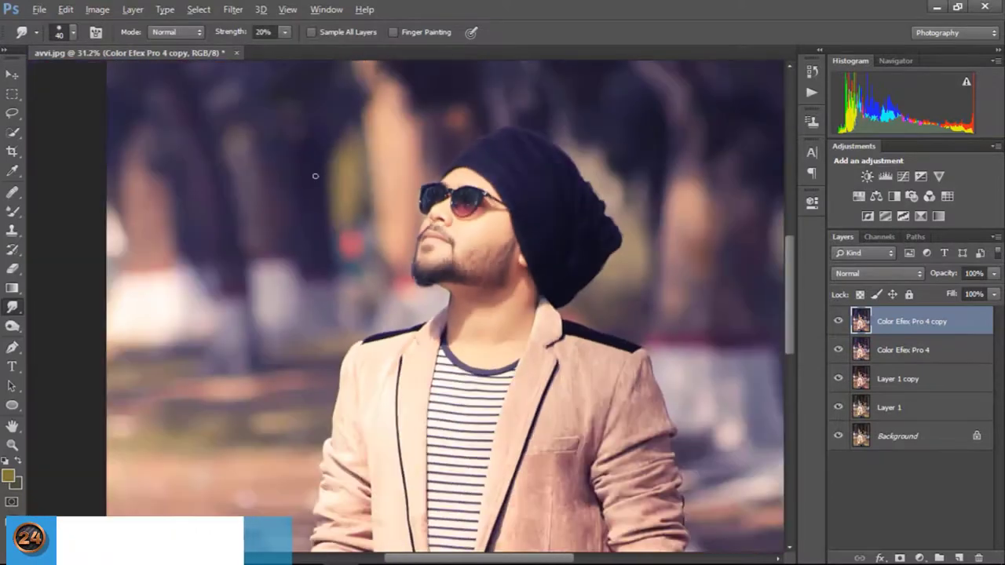
{"action": "scroll", "coordinate": [315, 176], "scroll_direction": "down", "scroll_amount": 3}
{"action": "scroll", "coordinate": [423, 236], "scroll_direction": "up", "scroll_amount": 2}
{"action": "scroll", "coordinate": [423, 236], "scroll_direction": "up", "scroll_amount": 1}
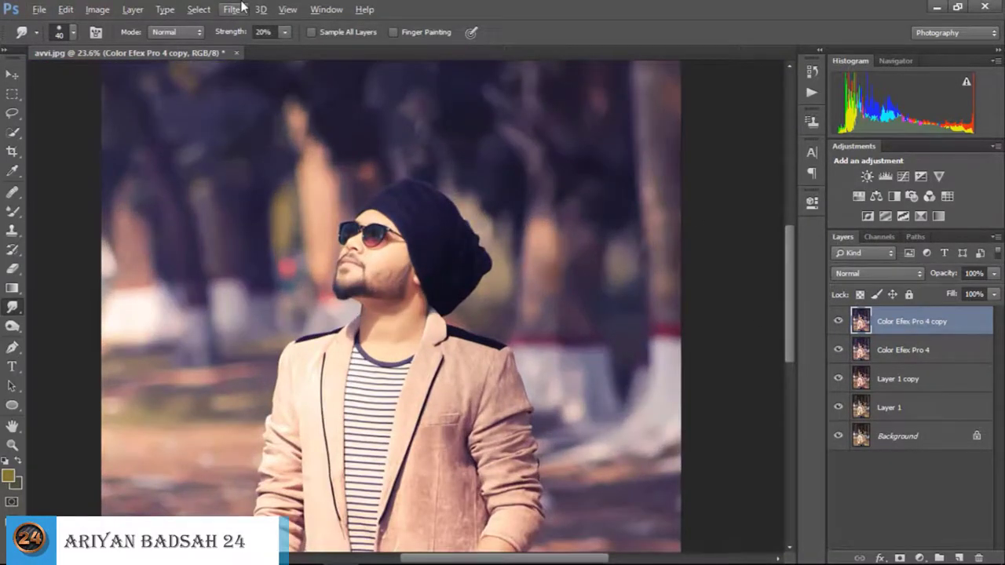
{"action": "scroll", "coordinate": [365, 137], "scroll_direction": "down", "scroll_amount": 1}
{"action": "scroll", "coordinate": [392, 160], "scroll_direction": "down", "scroll_amount": 1}
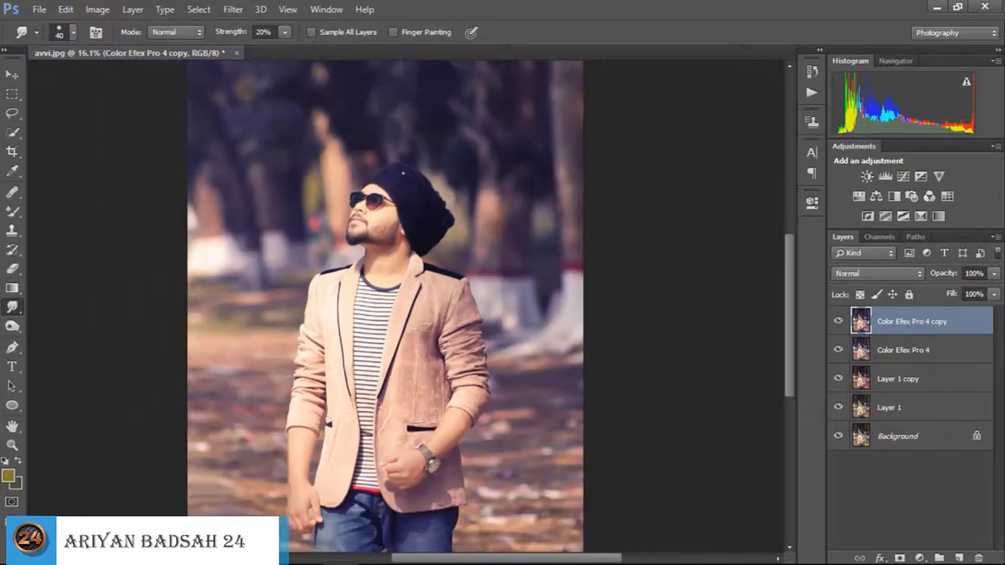
- Add a Camera Raw filter with a Post Crop Vignetting amount of about -48
{"action": "left_click", "coordinate": [233, 10]}
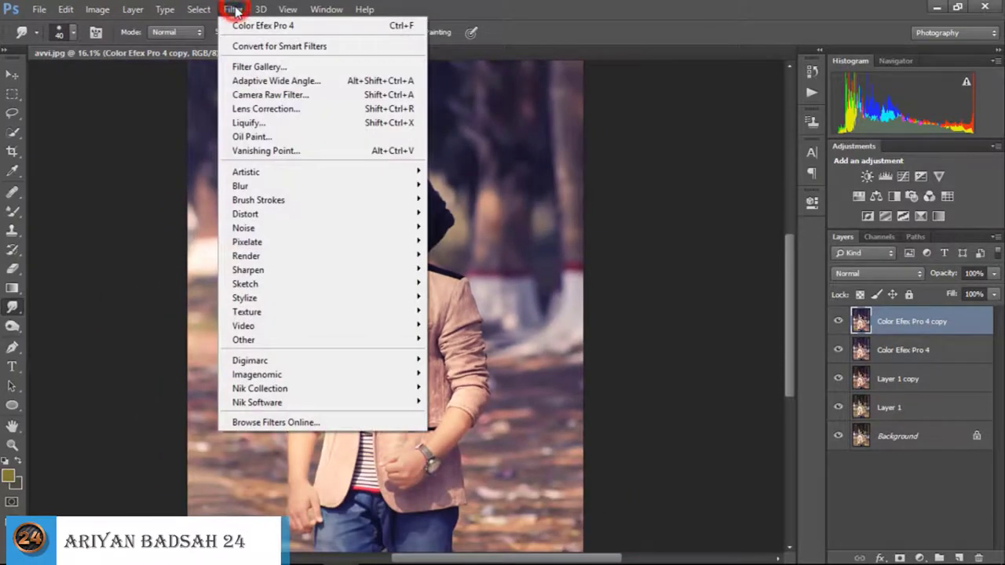
{"action": "left_click", "coordinate": [262, 95]}
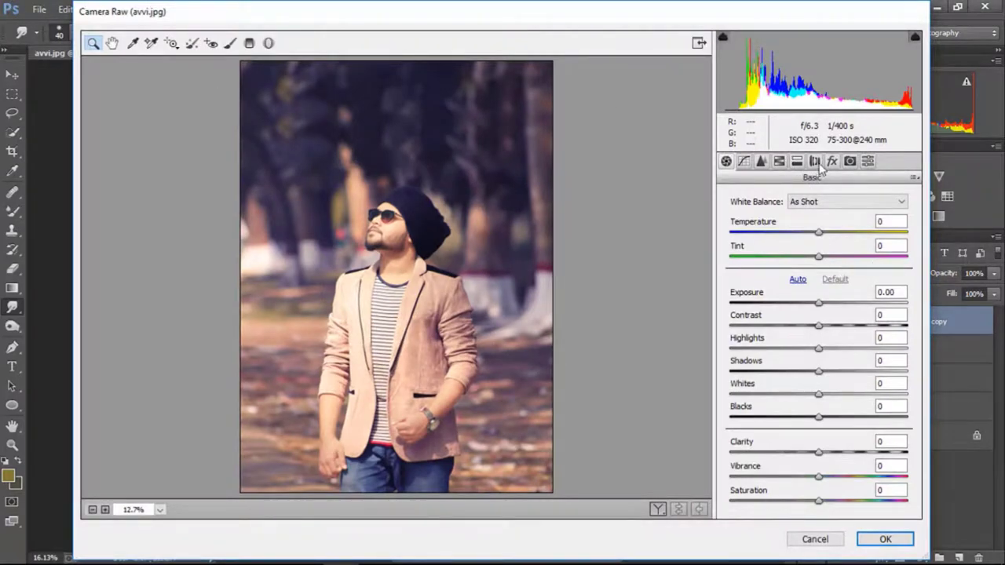
{"action": "left_click", "coordinate": [831, 161]}
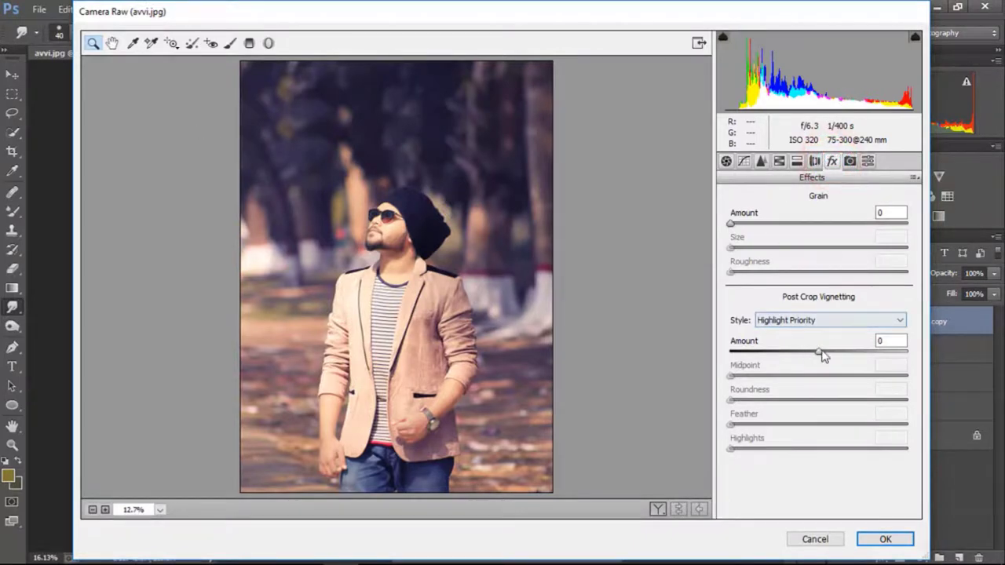
{"action": "left_click_drag", "start_coordinate": [820, 352], "coordinate": [772, 351]}
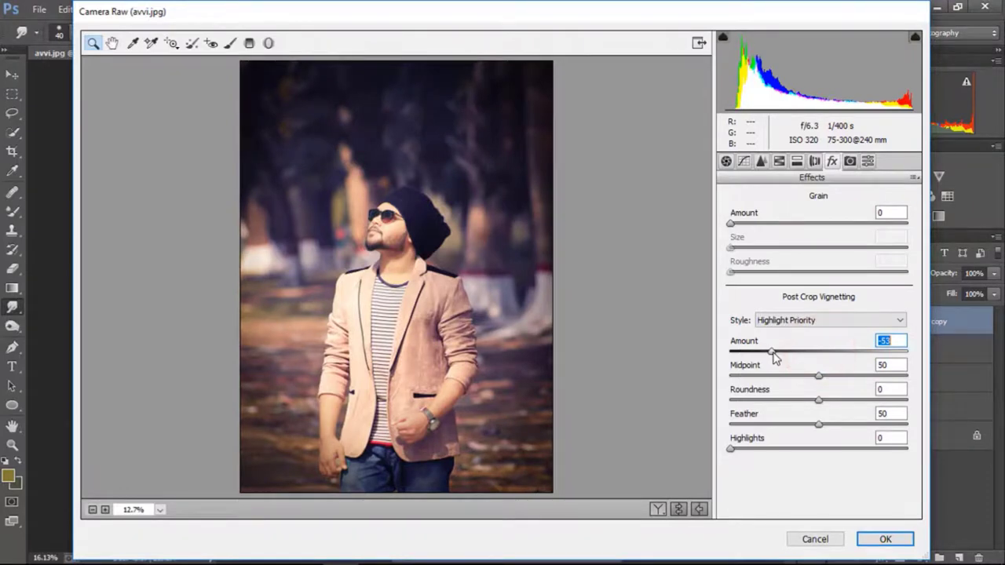
{"action": "left_click_drag", "start_coordinate": [780, 358], "coordinate": [775, 360]}
- In Camera Raw's Basic tab, set Exposure -0.40, Contrast +3, Shadows -5 and Temperature -4
{"action": "left_click", "coordinate": [726, 162]}
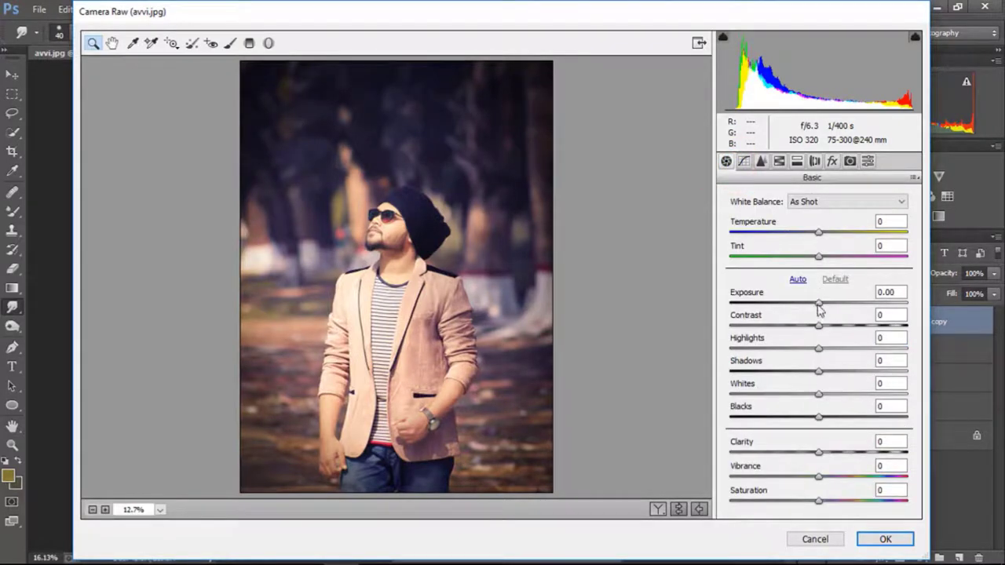
{"action": "left_click_drag", "start_coordinate": [819, 304], "coordinate": [812, 303]}
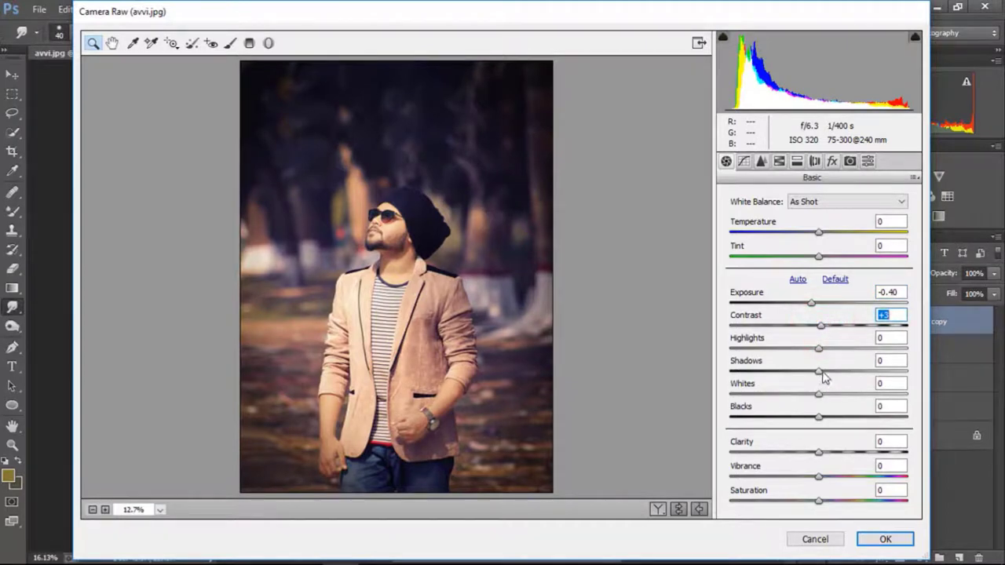
{"action": "left_click_drag", "start_coordinate": [819, 374], "coordinate": [814, 372]}
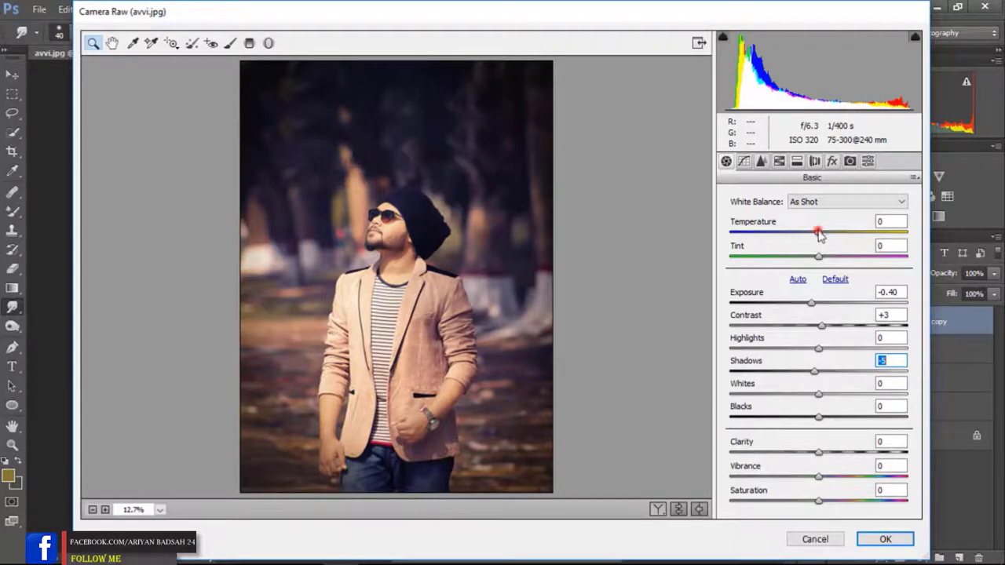
{"action": "left_click_drag", "start_coordinate": [819, 234], "coordinate": [814, 234]}
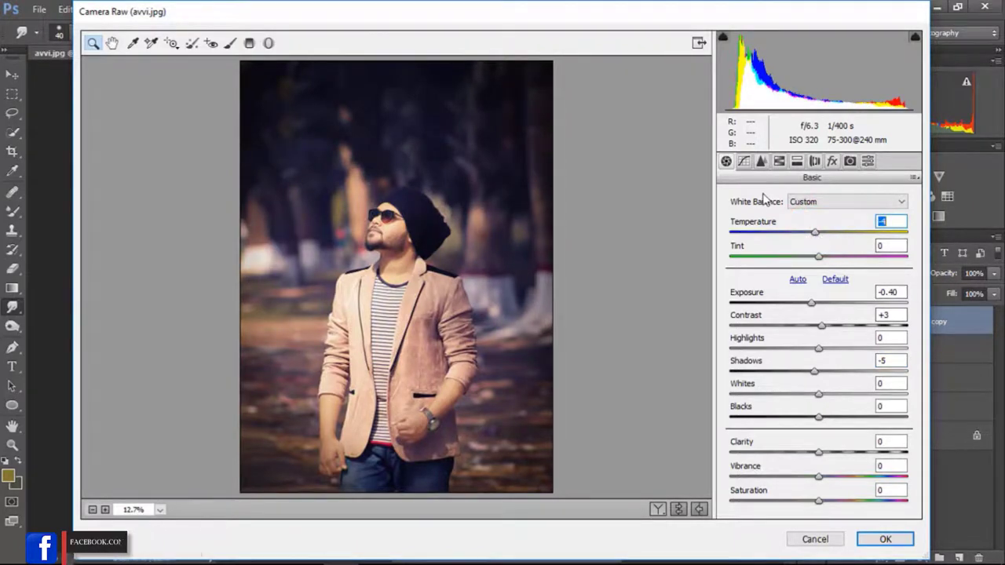
{"action": "left_click", "coordinate": [743, 163]}
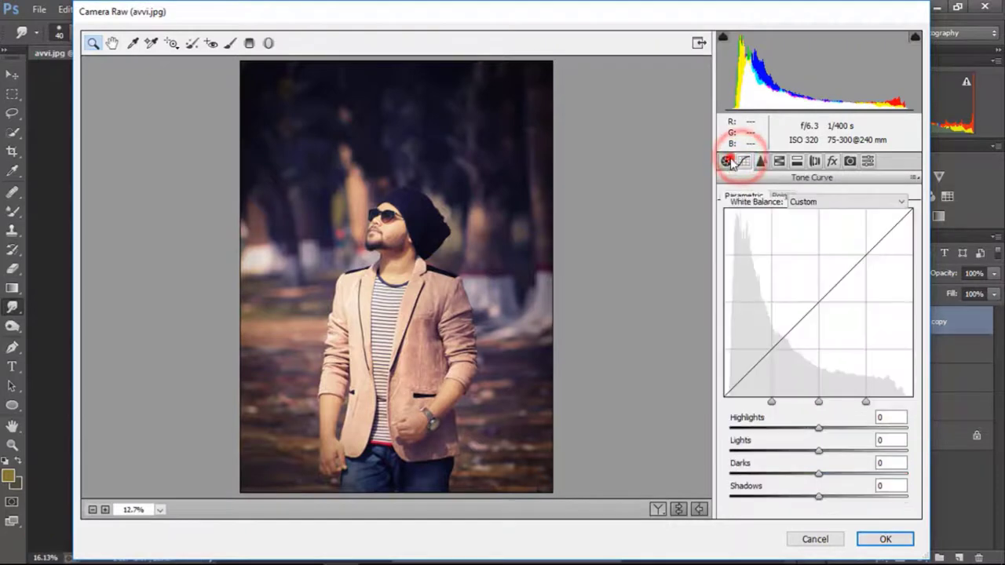
{"action": "left_click", "coordinate": [726, 161]}
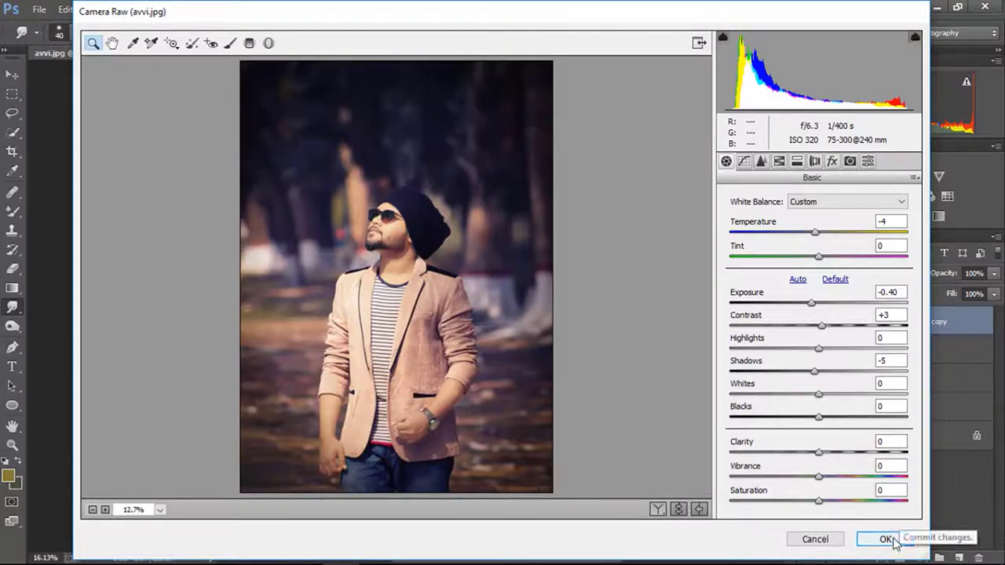
- Confirm the Camera Raw grade with OK and zoom around the canvas to inspect the result
{"action": "left_click", "coordinate": [892, 540]}
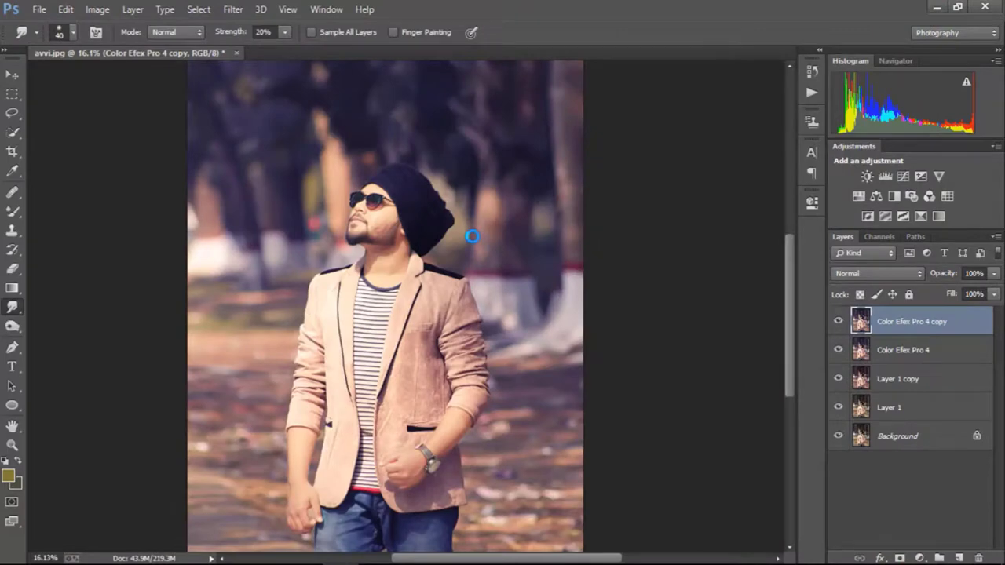
{"action": "scroll", "coordinate": [463, 220], "scroll_direction": "down", "scroll_amount": 2}
{"action": "scroll", "coordinate": [455, 212], "scroll_direction": "down", "scroll_amount": 2}
{"action": "scroll", "coordinate": [431, 260], "scroll_direction": "up", "scroll_amount": 4}
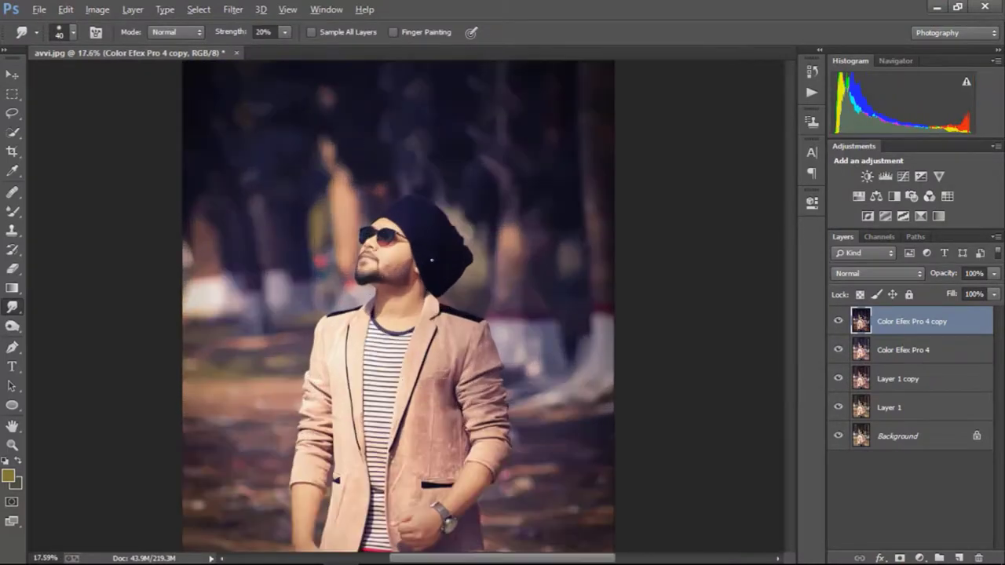
{"action": "scroll", "coordinate": [430, 259], "scroll_direction": "up", "scroll_amount": 2}
{"action": "scroll", "coordinate": [431, 259], "scroll_direction": "up", "scroll_amount": 1}
{"action": "scroll", "coordinate": [431, 255], "scroll_direction": "down", "scroll_amount": 3}
{"action": "scroll", "coordinate": [430, 251], "scroll_direction": "down", "scroll_amount": 2}
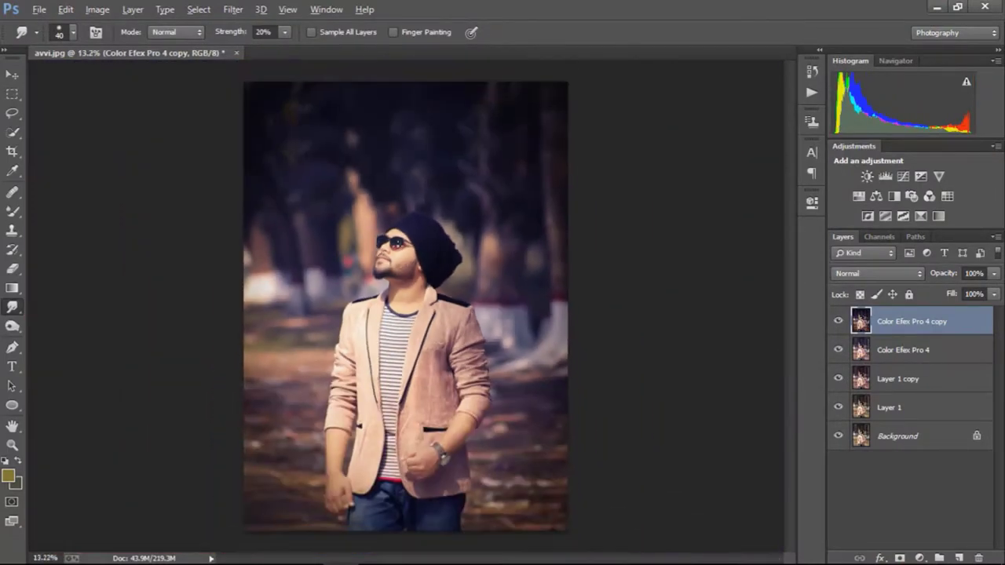
{"action": "scroll", "coordinate": [398, 241], "scroll_direction": "up", "scroll_amount": 2}
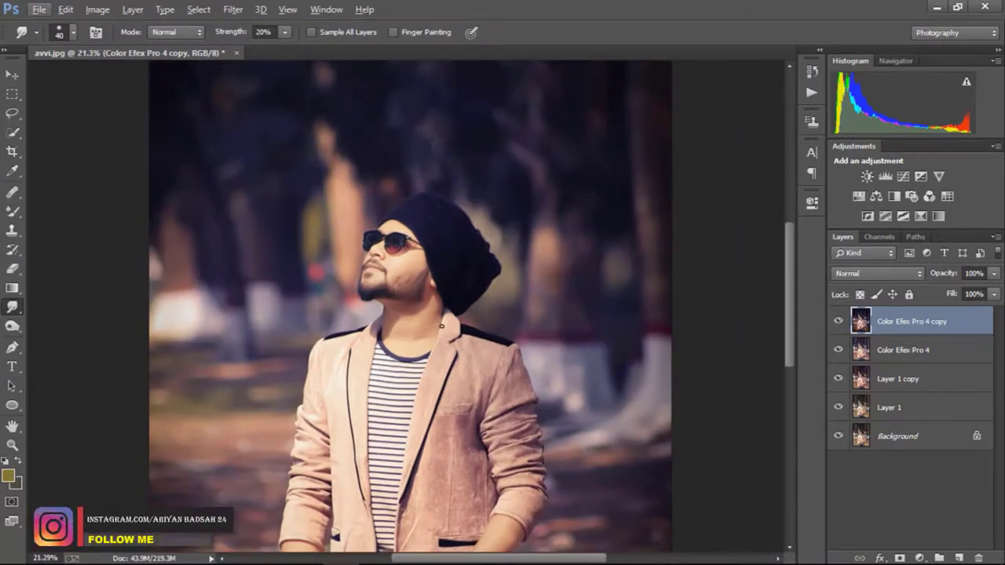
{"action": "scroll", "coordinate": [430, 318], "scroll_direction": "up", "scroll_amount": 2}
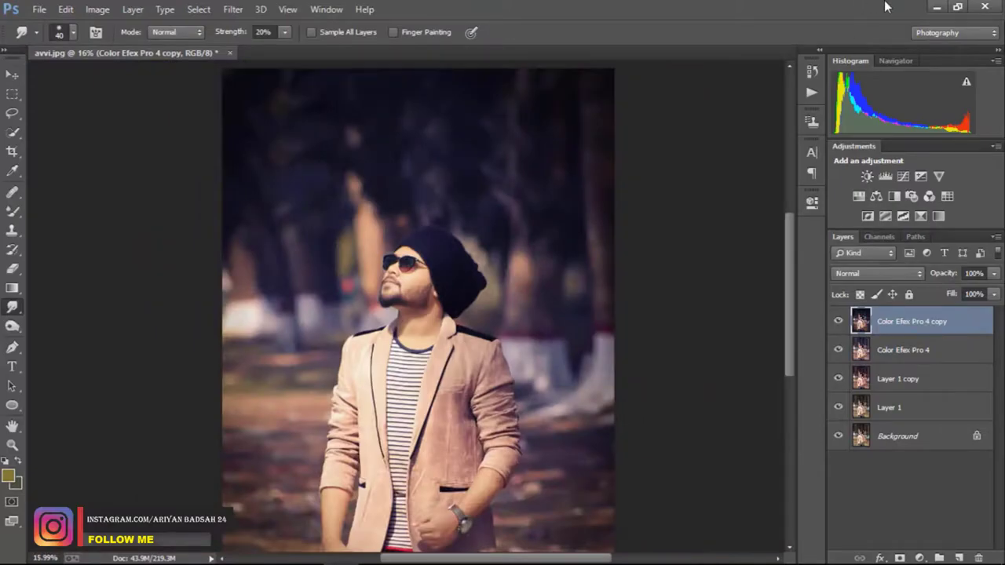
- Copy the logoavi file from New folder onto the desktop and return to Photoshop
{"action": "left_click", "coordinate": [932, 8]}
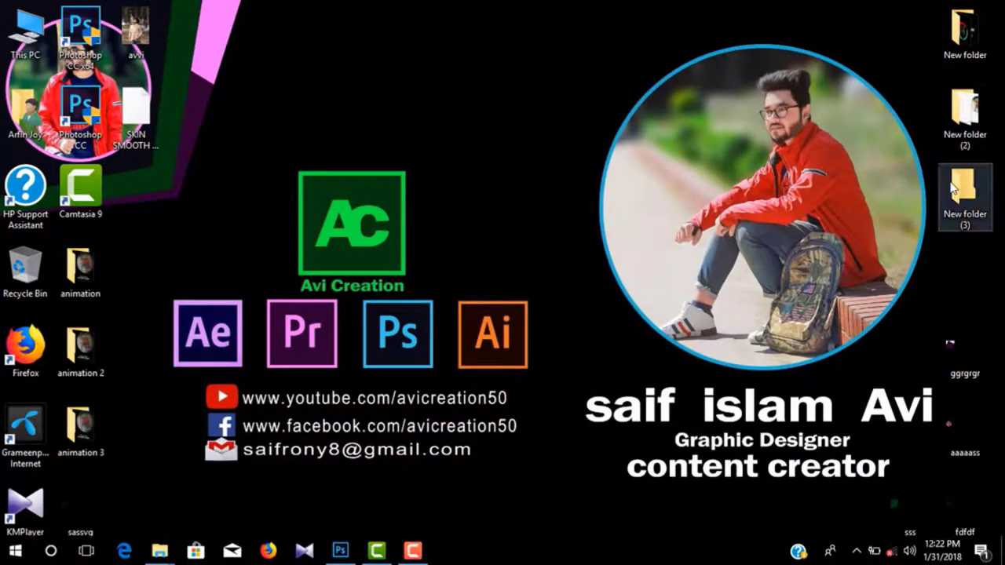
{"action": "double_click", "coordinate": [962, 118]}
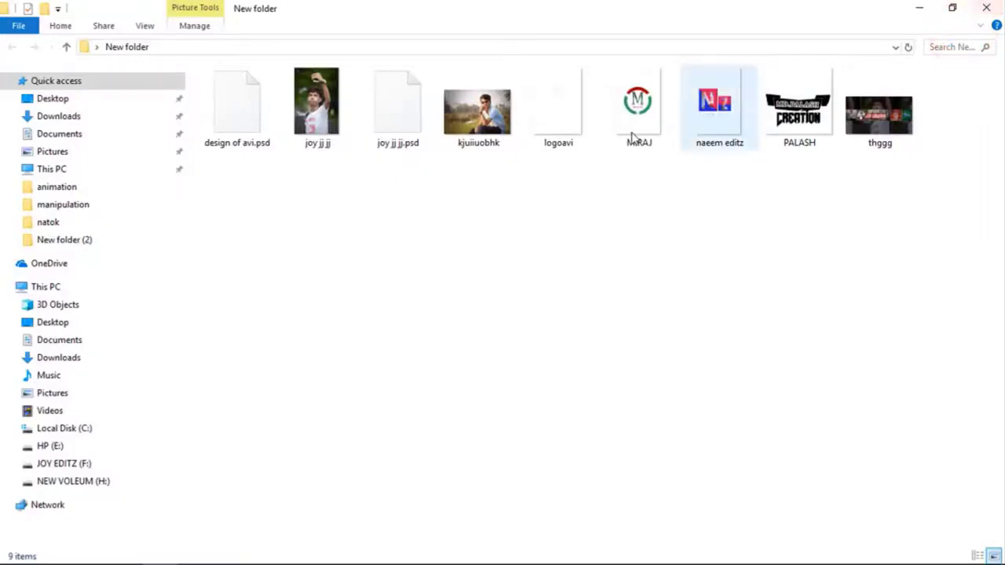
{"action": "left_click", "coordinate": [522, 89]}
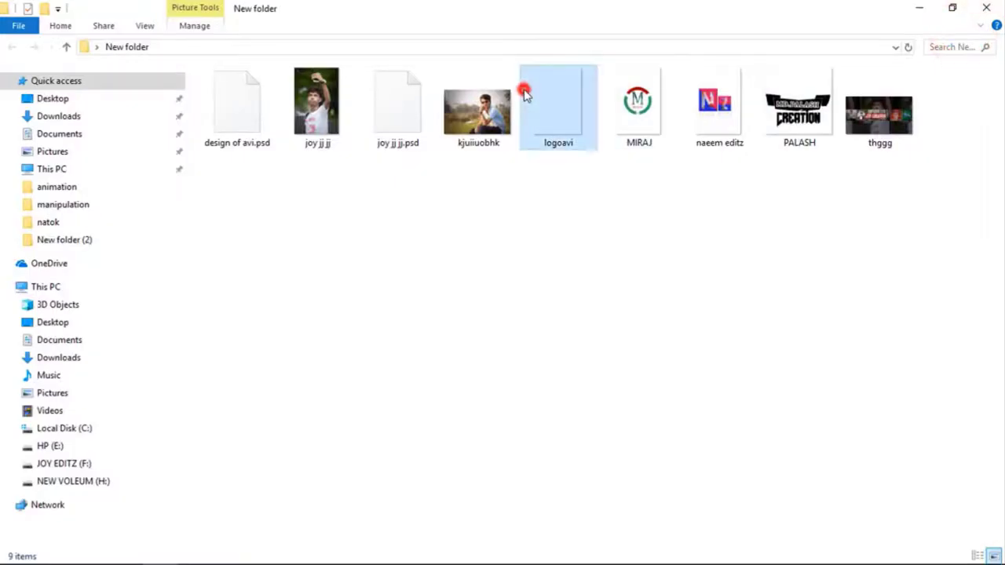
{"action": "left_click", "coordinate": [977, 7]}
{"action": "left_click", "coordinate": [727, 267]}
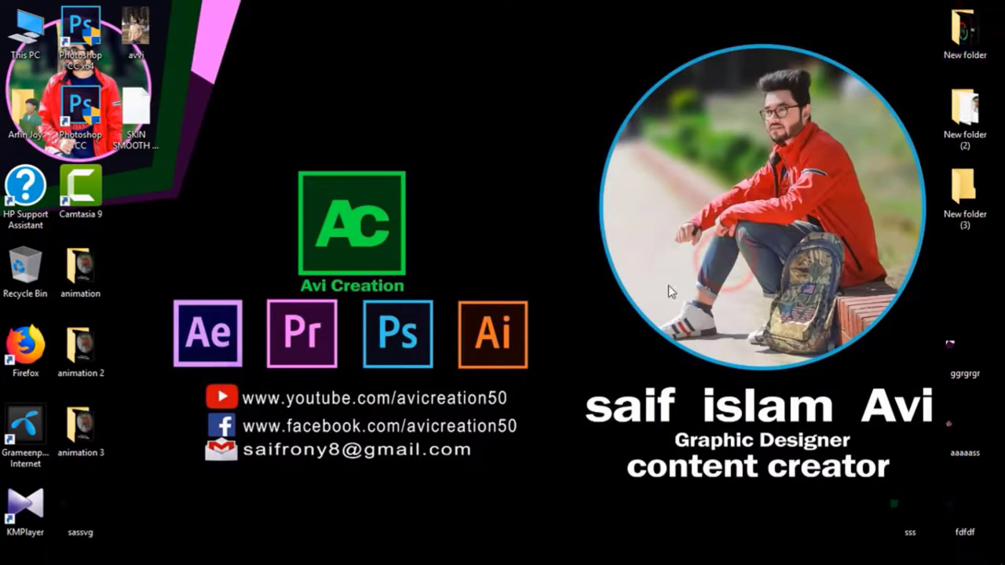
{"action": "key", "text": "ctrl+v"}
{"action": "left_click", "coordinate": [134, 190]}
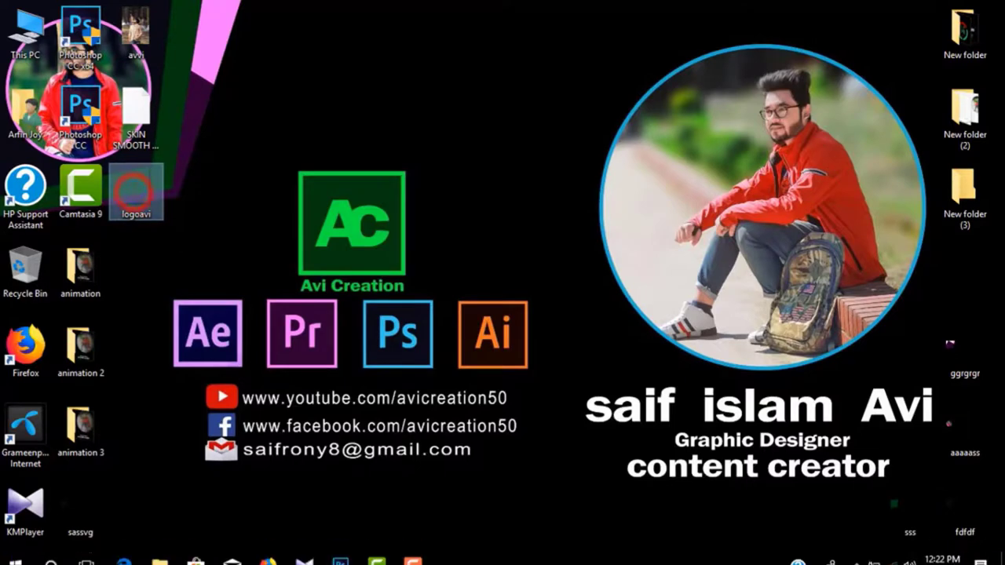
{"action": "left_click", "coordinate": [340, 559]}
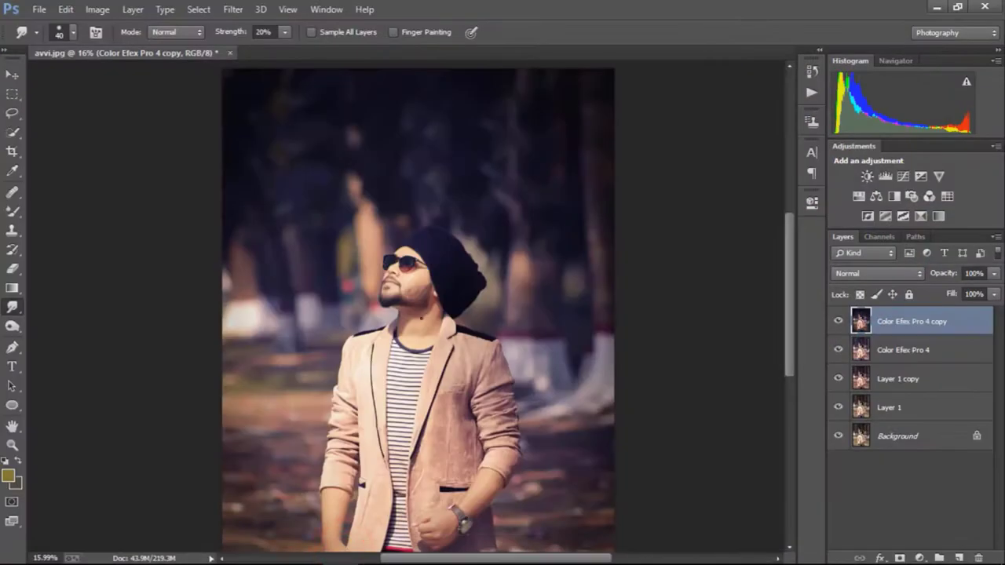
- Place logoavi from the Desktop as an embedded layer positioned above the man's head
{"action": "key", "text": "ctrl+0"}
{"action": "left_click", "coordinate": [40, 10]}
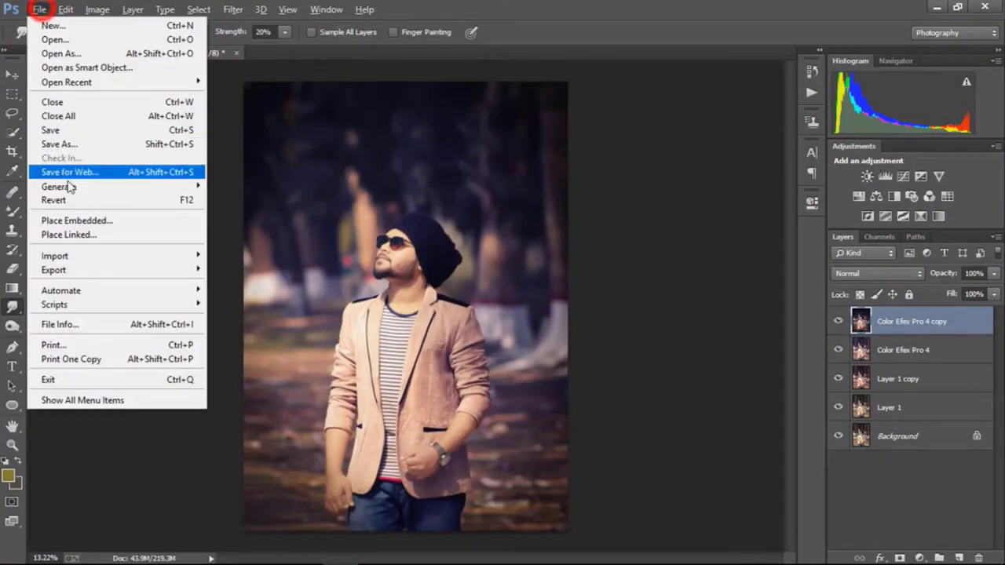
{"action": "left_click", "coordinate": [81, 218]}
{"action": "left_click_drag", "start_coordinate": [487, 139], "coordinate": [485, 216]}
{"action": "left_click", "coordinate": [434, 145]}
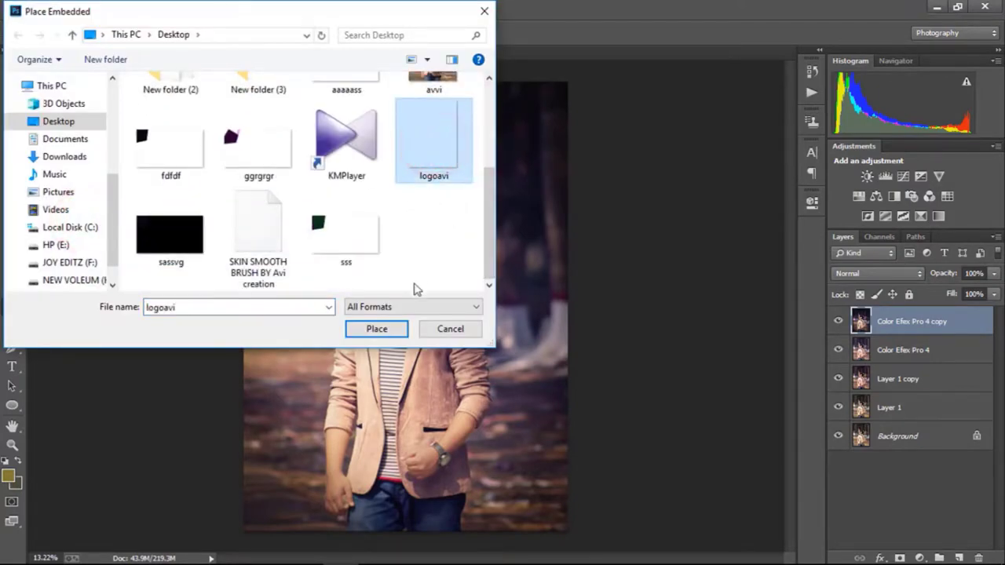
{"action": "left_click", "coordinate": [378, 330]}
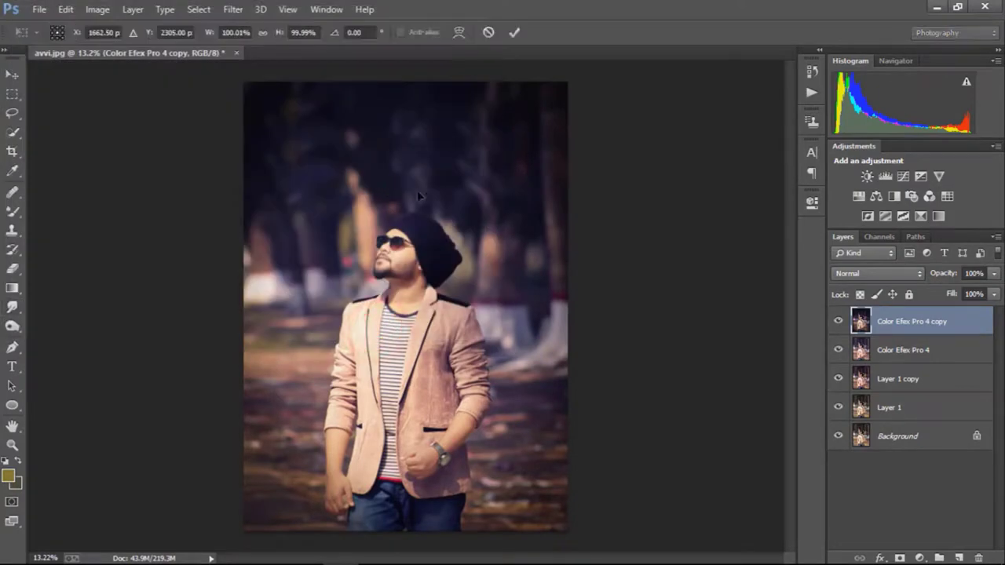
{"action": "left_click_drag", "start_coordinate": [494, 311], "coordinate": [504, 213]}
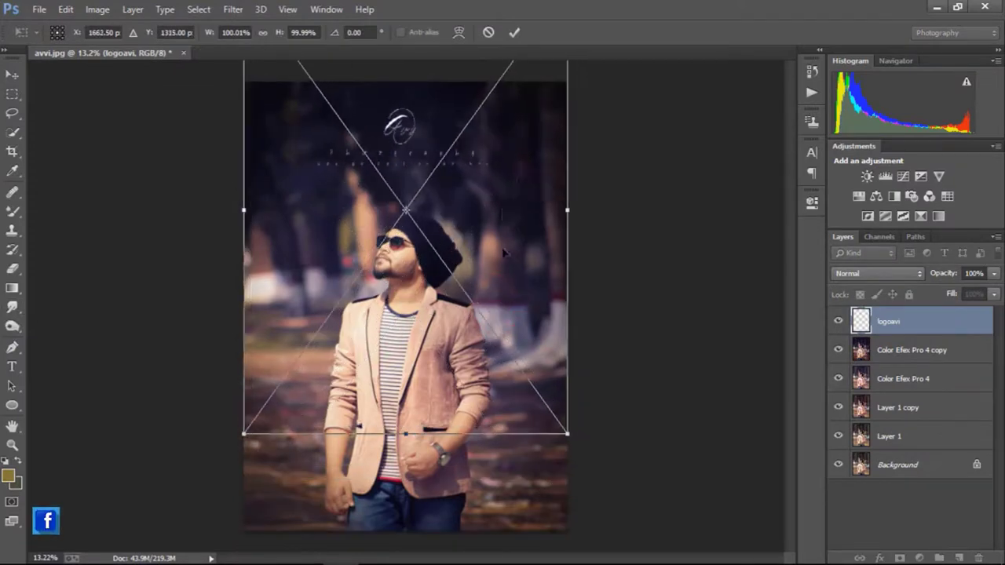
{"action": "left_click_drag", "start_coordinate": [503, 253], "coordinate": [504, 245]}
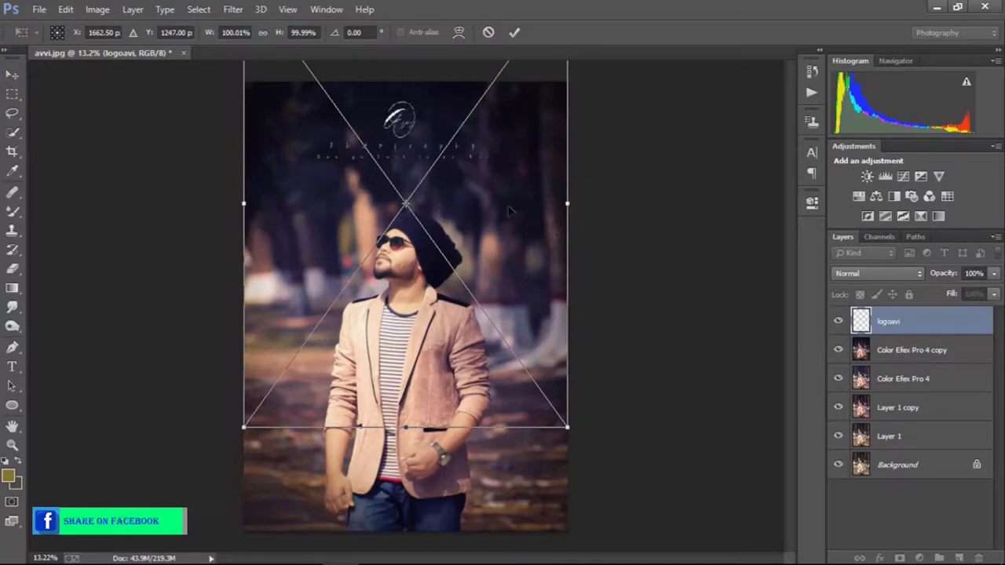
{"action": "left_click", "coordinate": [517, 33]}
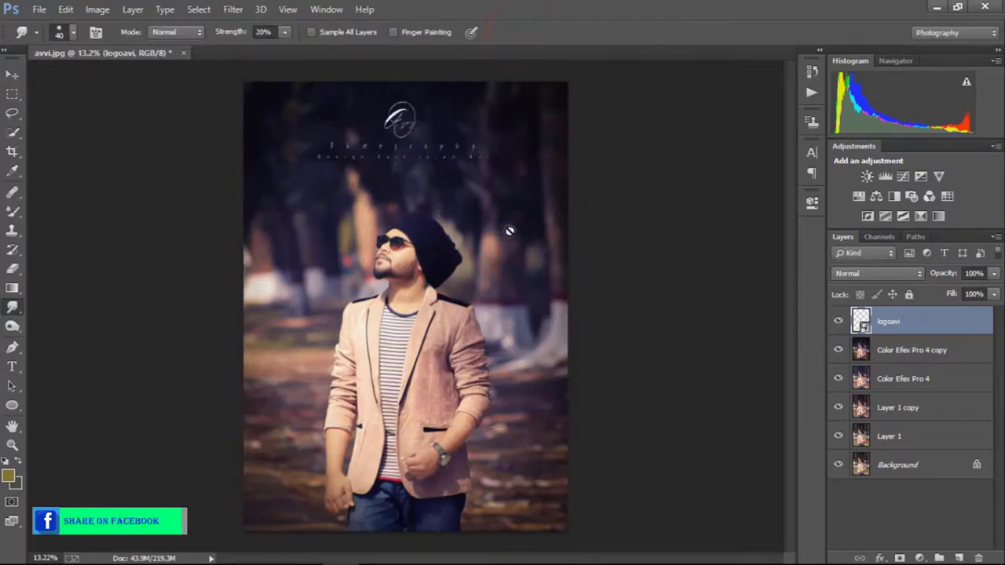
- Rasterize the logoavi layer, scale it to about 85% and move it slightly higher
{"action": "right_click", "coordinate": [906, 319]}
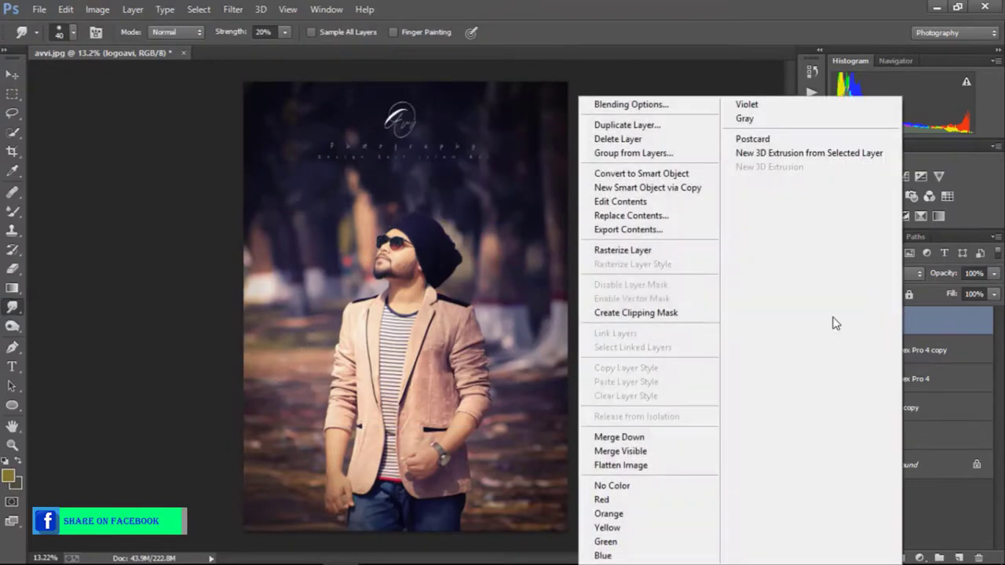
{"action": "left_click", "coordinate": [631, 254]}
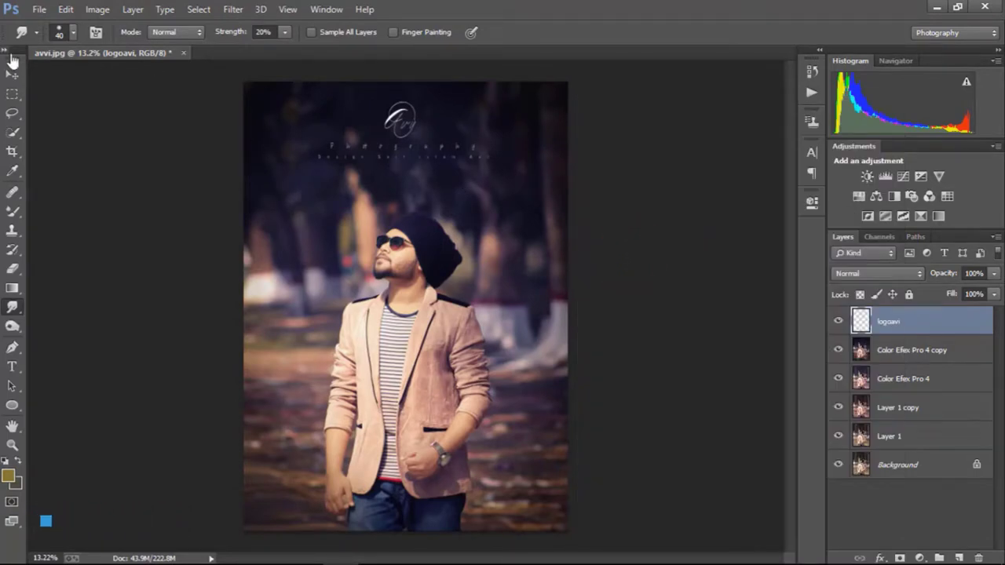
{"action": "left_click", "coordinate": [14, 74]}
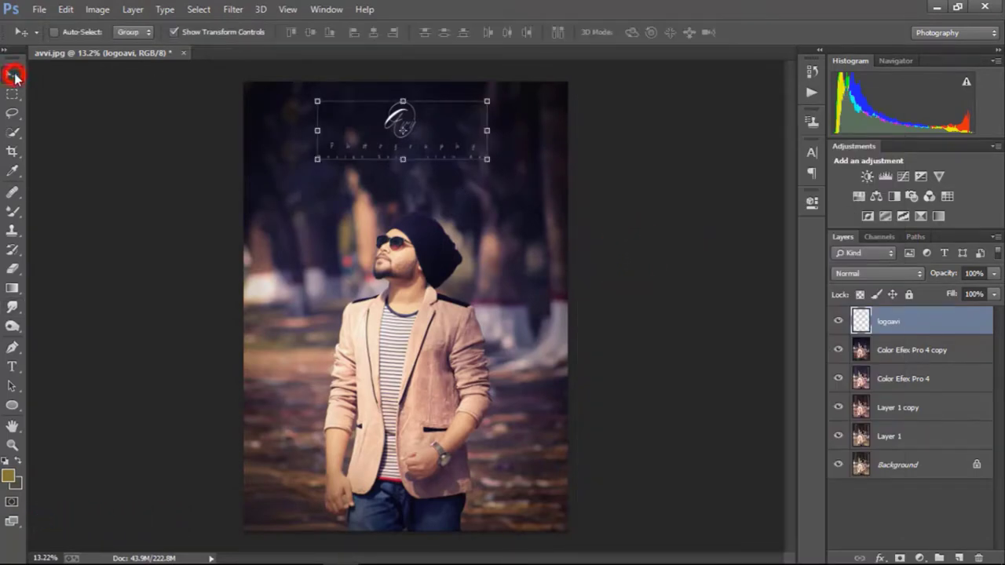
{"action": "left_click", "coordinate": [174, 31]}
{"action": "mouse_move", "coordinate": [487, 159]}
{"action": "left_mouse_down"}
{"action": "mouse_move", "coordinate": [553, 180]}
{"action": "mouse_move", "coordinate": [422, 161]}
{"action": "mouse_move", "coordinate": [559, 216]}
{"action": "mouse_move", "coordinate": [437, 208]}
{"action": "mouse_move", "coordinate": [464, 202]}
{"action": "left_mouse_up"}
{"action": "left_click_drag", "start_coordinate": [423, 133], "coordinate": [424, 127]}
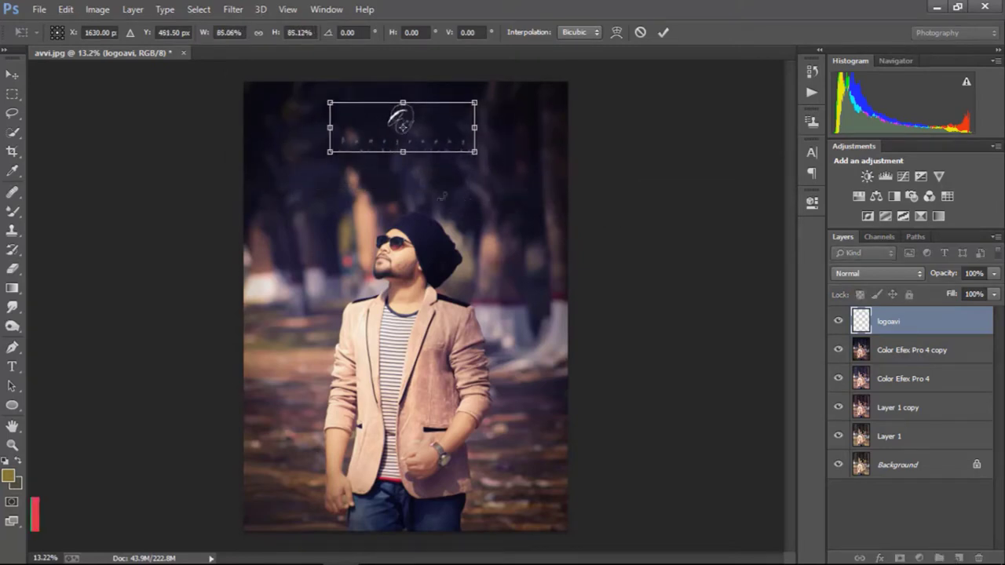
{"action": "left_click", "coordinate": [663, 32]}
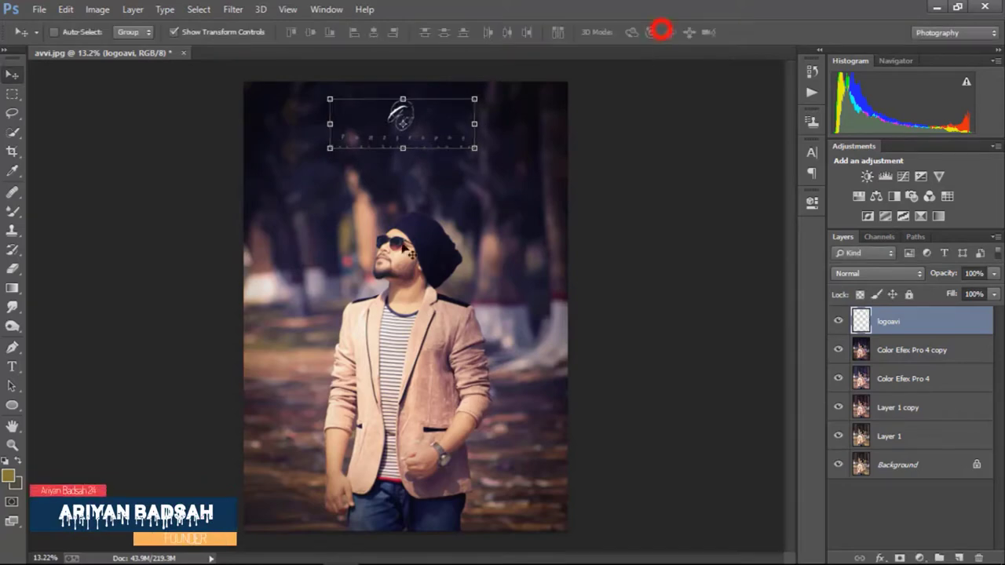
- Zoom in to inspect the logo, then fit the whole photo back in view
{"action": "left_click", "coordinate": [12, 93]}
{"action": "left_click", "coordinate": [254, 162]}
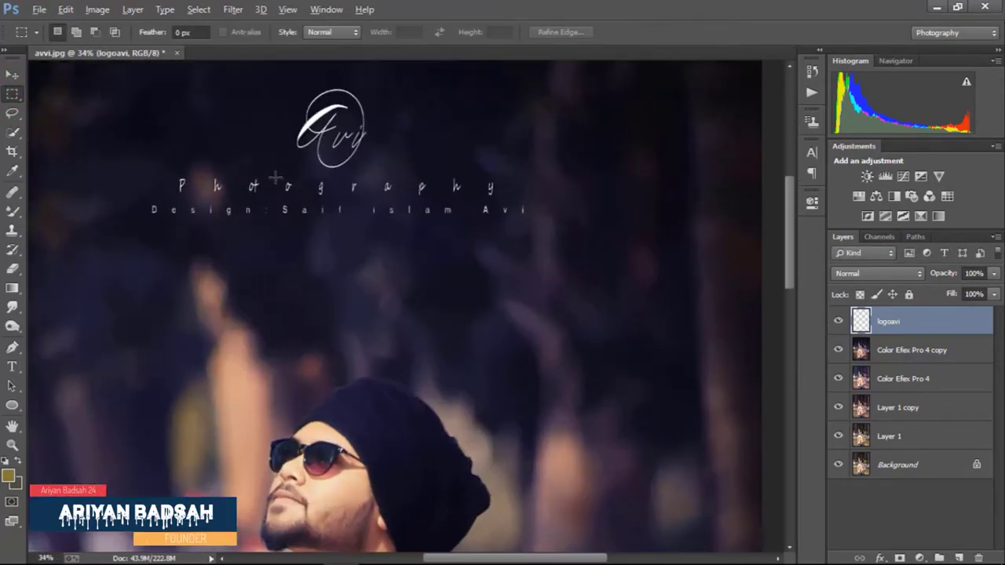
{"action": "key", "text": "ctrl+0"}
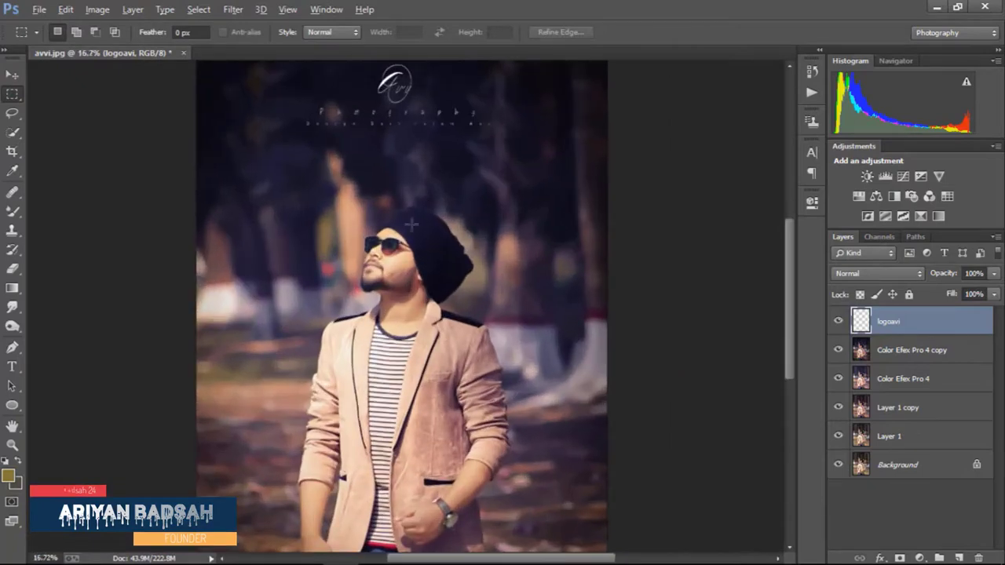
{"action": "left_click", "coordinate": [38, 10]}
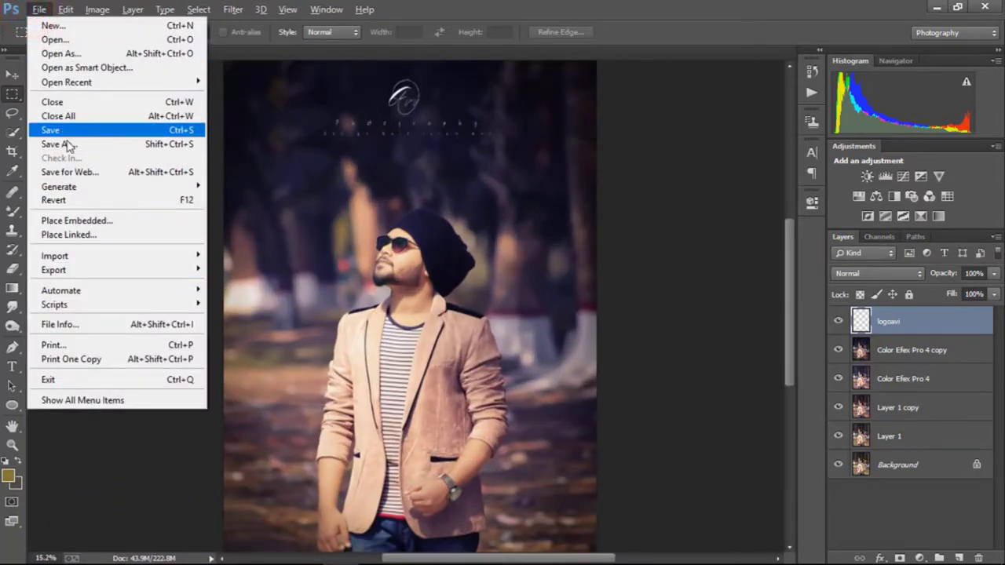
- Save the portrait as avvi in JPEG format on the Desktop at Maximum quality
{"action": "left_click", "coordinate": [68, 145]}
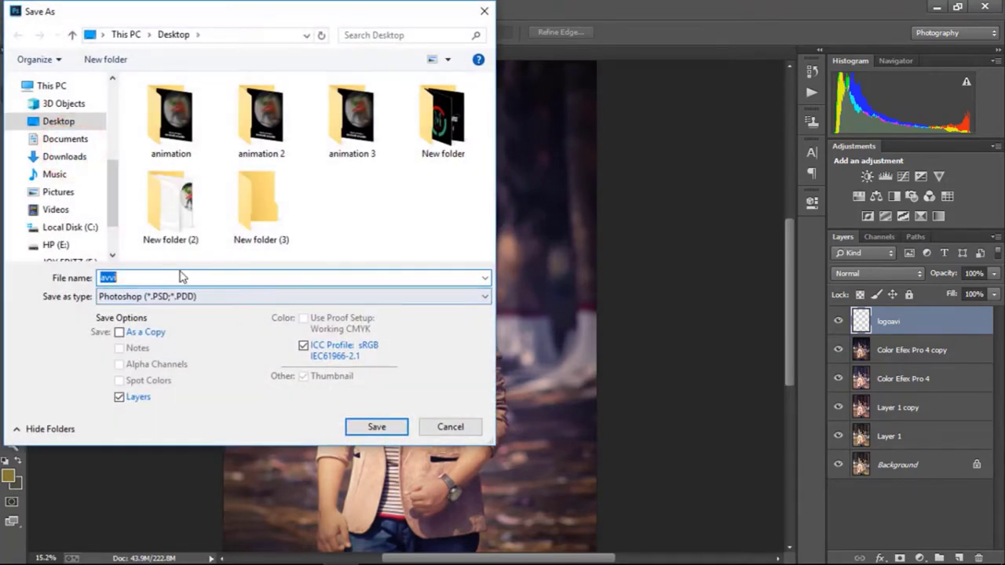
{"action": "left_click", "coordinate": [150, 298]}
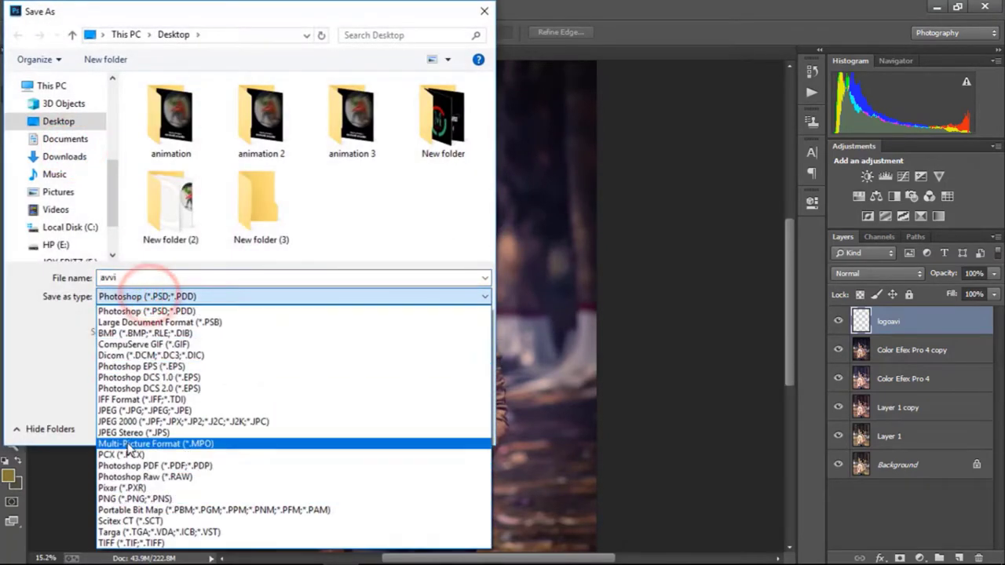
{"action": "left_click", "coordinate": [161, 410]}
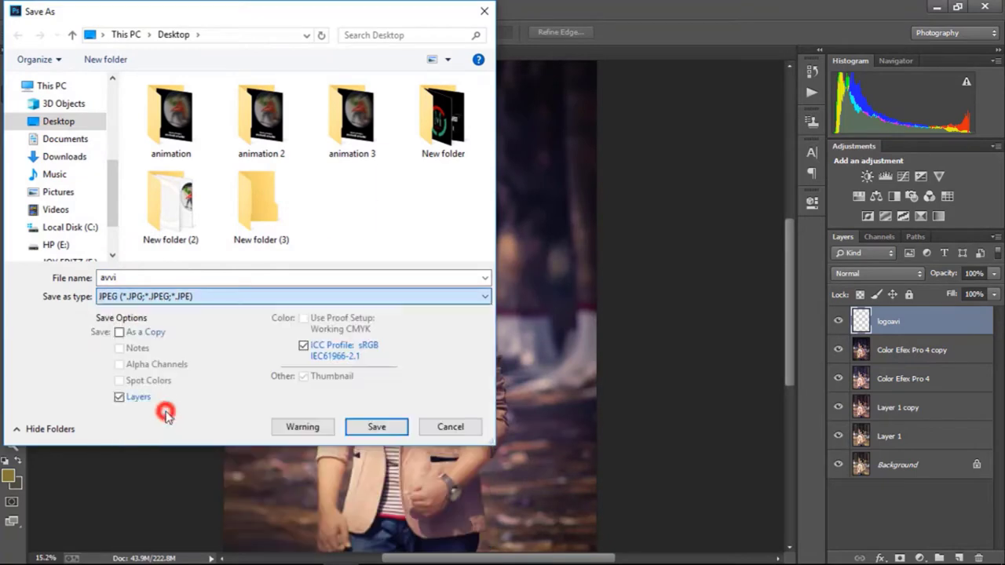
{"action": "left_click", "coordinate": [69, 104]}
{"action": "left_click", "coordinate": [63, 121]}
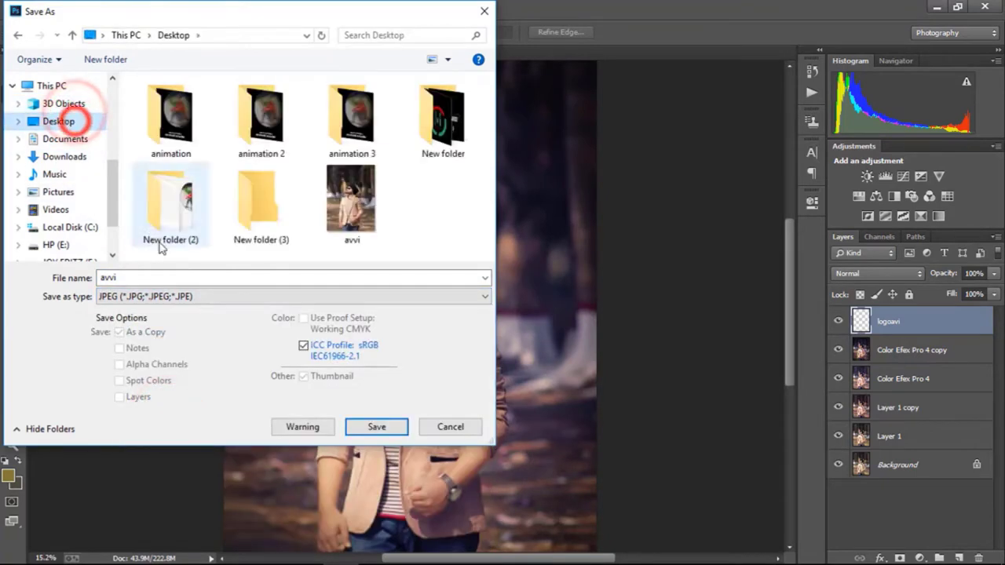
{"action": "double_click", "coordinate": [191, 278]}
{"action": "left_click", "coordinate": [191, 279]}
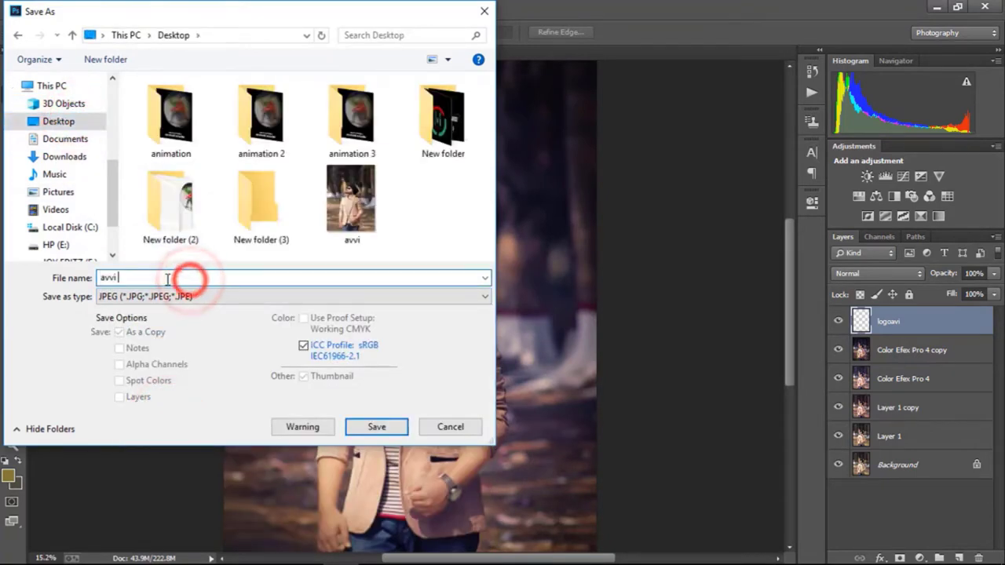
{"action": "type", "text": "a"}
{"action": "left_click", "coordinate": [385, 430]}
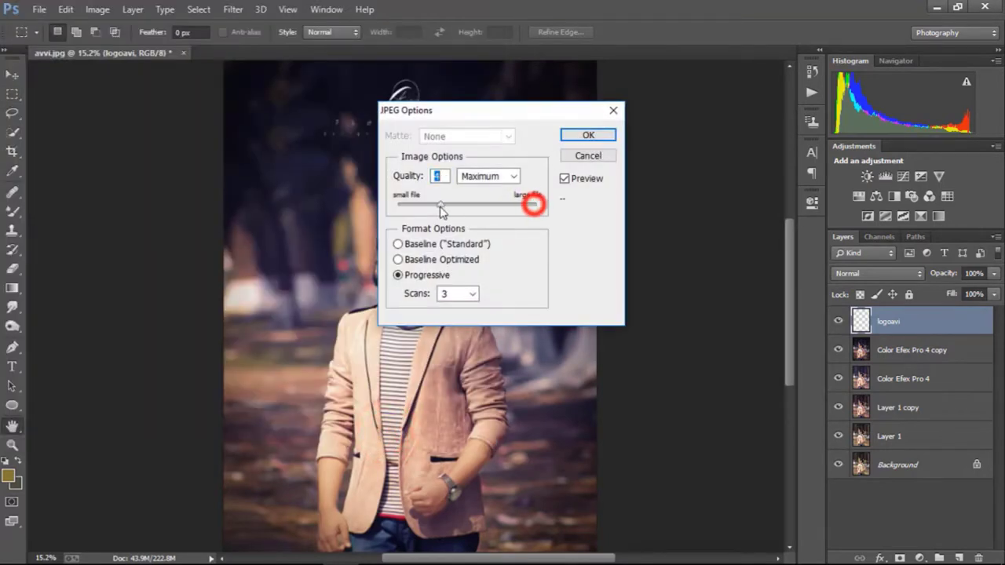
{"action": "left_click", "coordinate": [581, 135]}
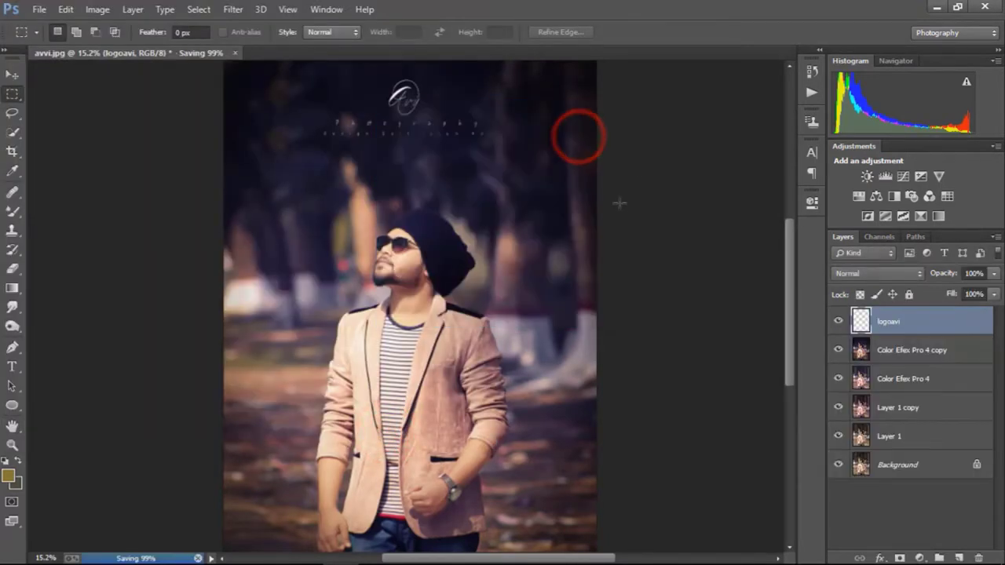
- Select logoavi through Layer 1 and group them into Group 1 with Ctrl+G
{"action": "left_click", "coordinate": [904, 436], "text": "shift"}
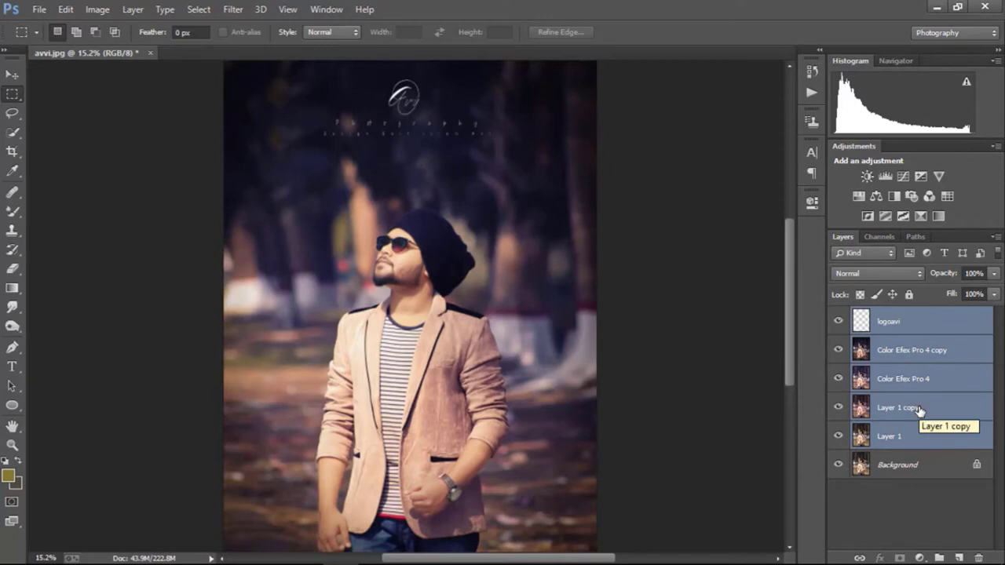
{"action": "key", "text": "g"}
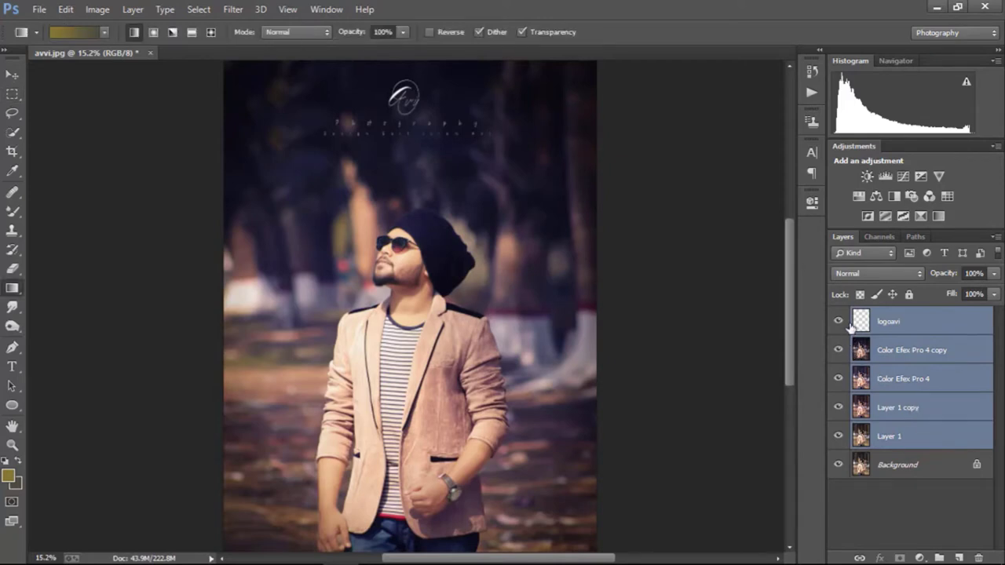
{"action": "key", "text": "ctrl+g"}
- Toggle Group 1's visibility off and on twice to compare the edit with the original
{"action": "left_click", "coordinate": [837, 315]}
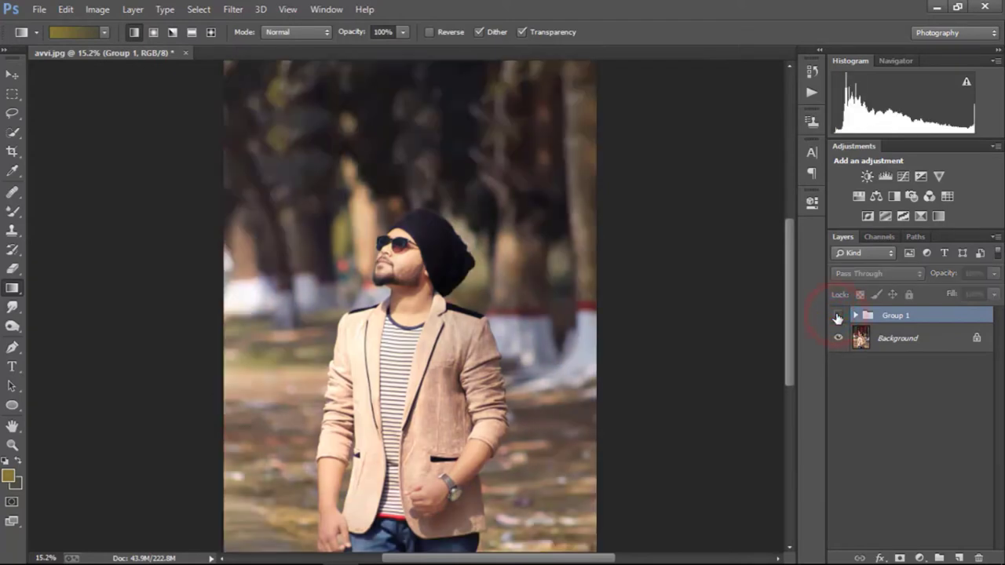
{"action": "left_click", "coordinate": [837, 316]}
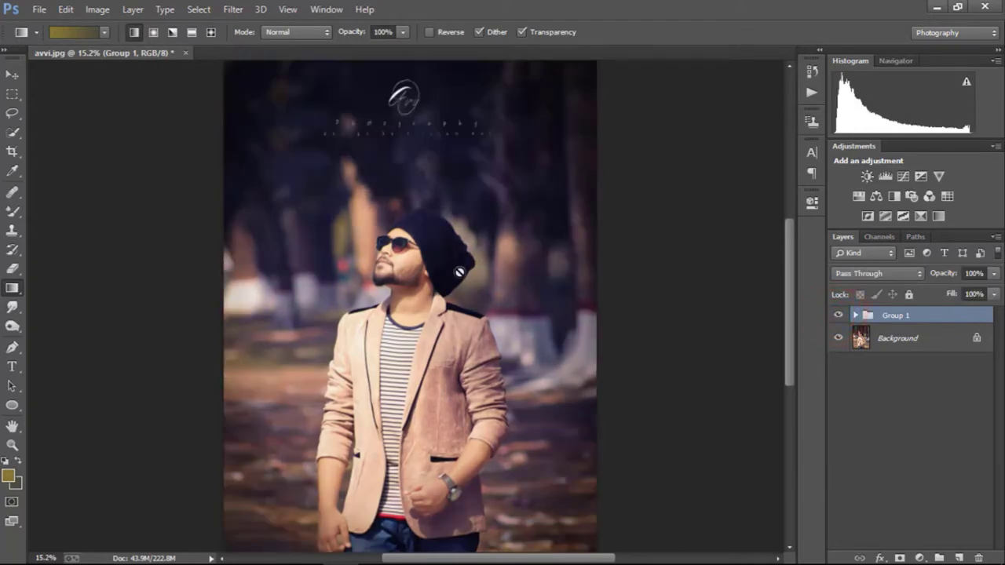
{"action": "scroll", "coordinate": [460, 271], "scroll_direction": "down", "scroll_amount": 2}
{"action": "scroll", "coordinate": [459, 271], "scroll_direction": "up", "scroll_amount": 3}
{"action": "left_click", "coordinate": [838, 316]}
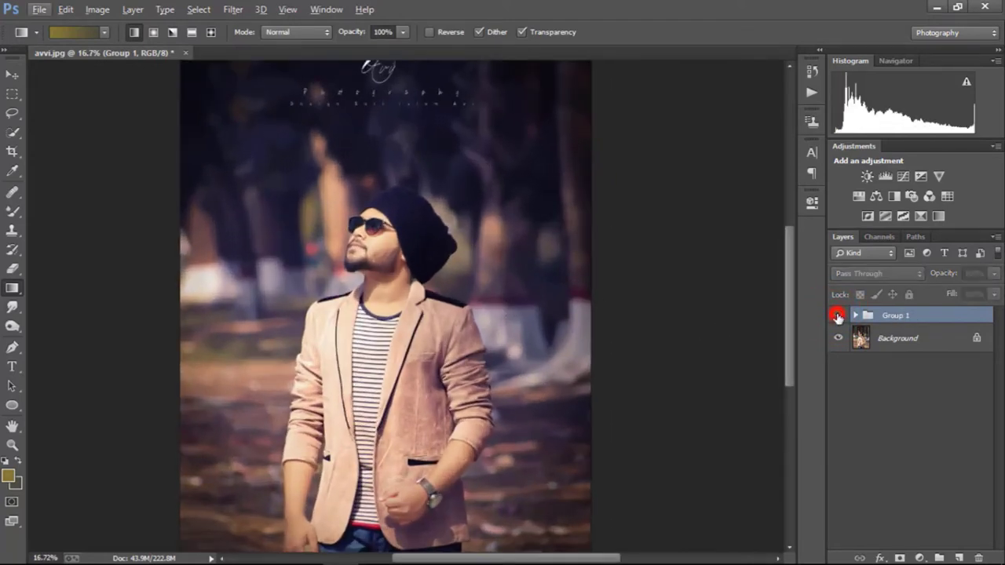
{"action": "left_click", "coordinate": [837, 315]}
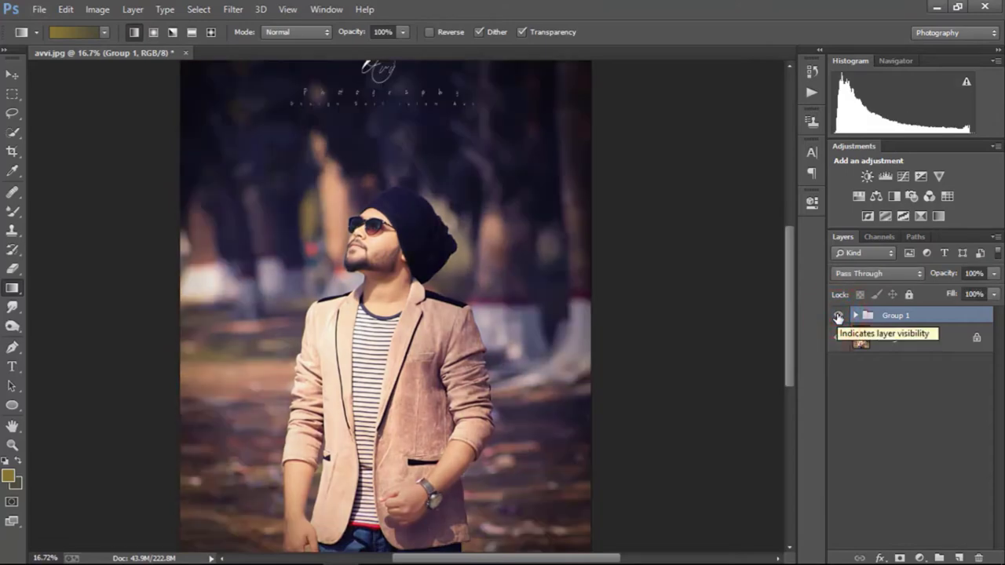